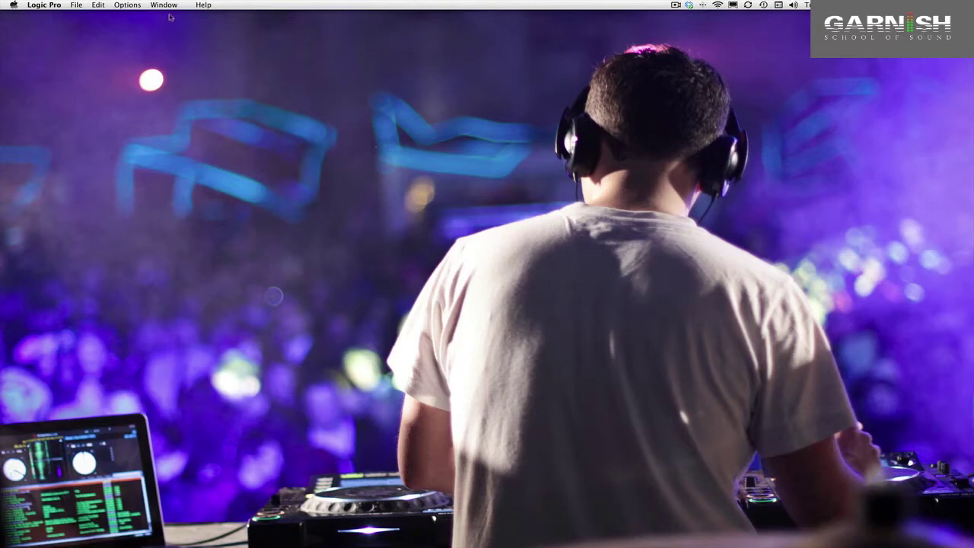
- Create an empty project with software instrument track Inst 1 and load Ultrabeat in stereo
click(77, 5)
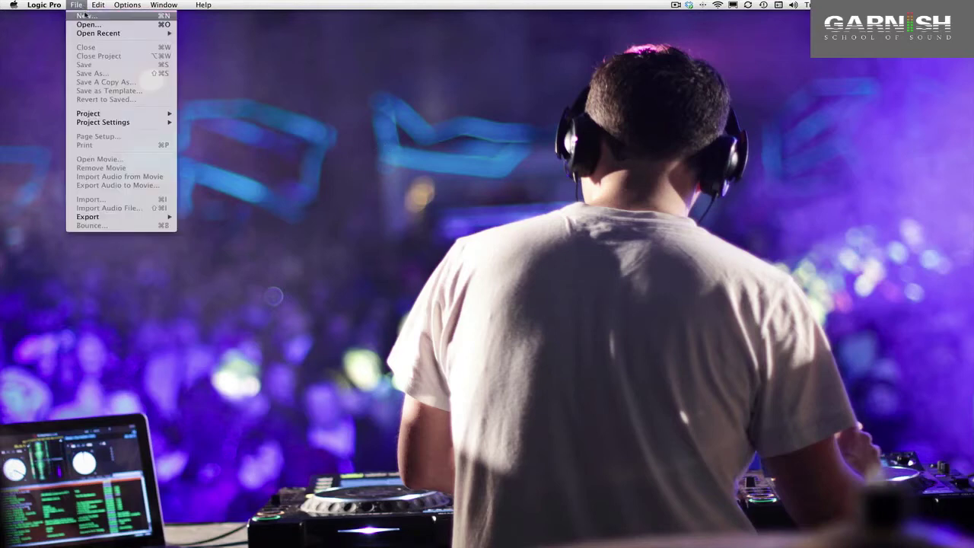
click(86, 15)
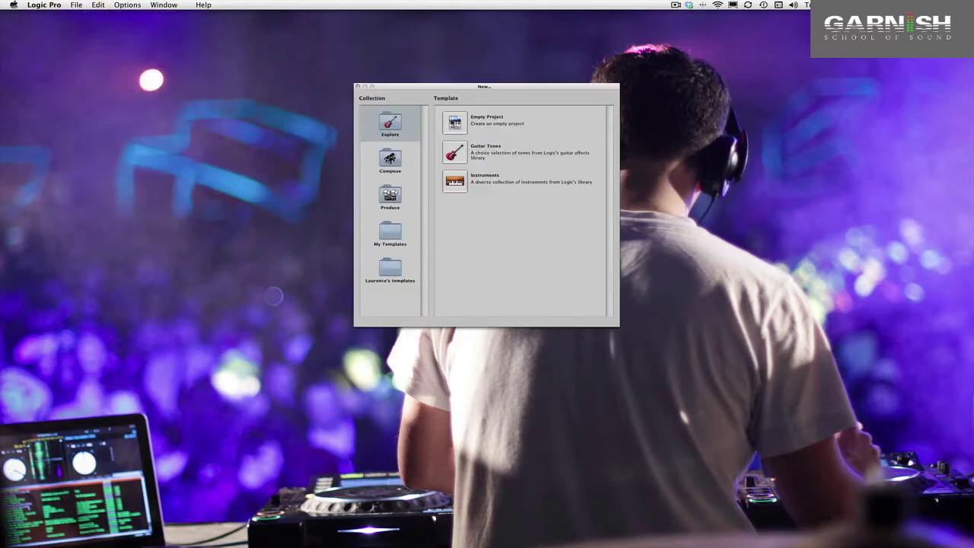
click(455, 123)
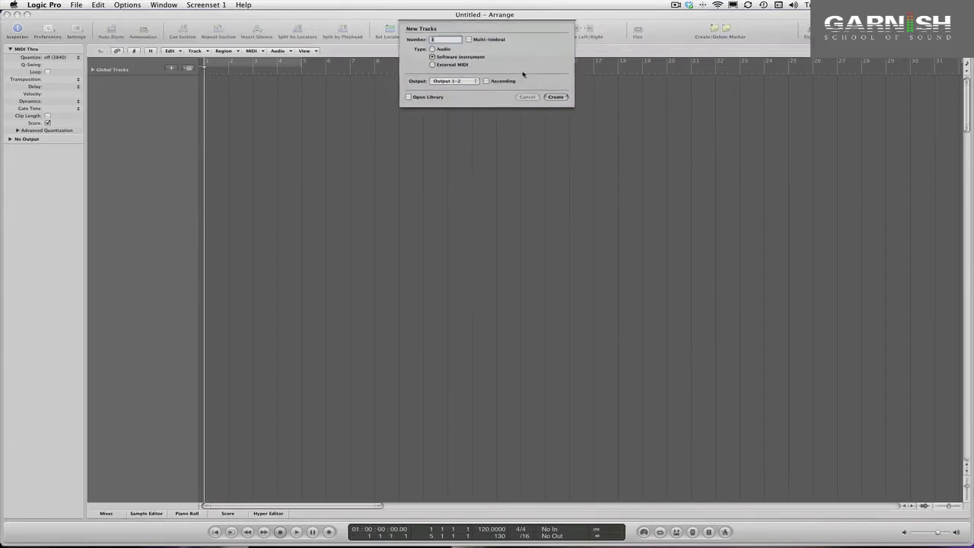
click(555, 96)
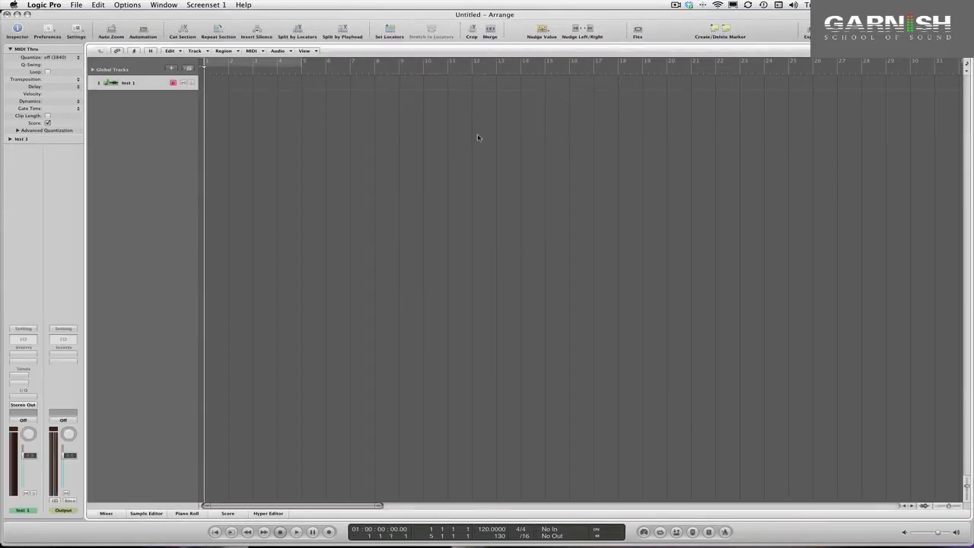
click(27, 394)
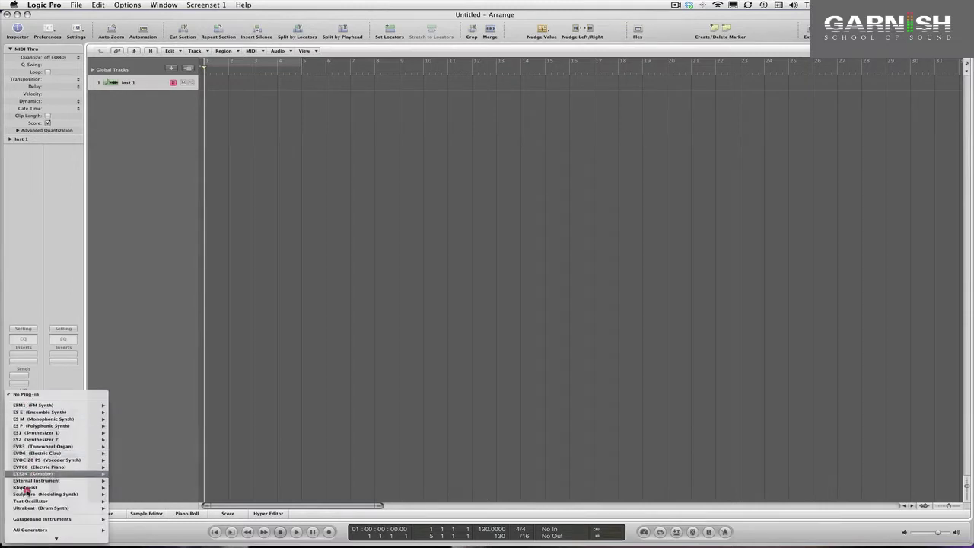
mouse_move(29, 507)
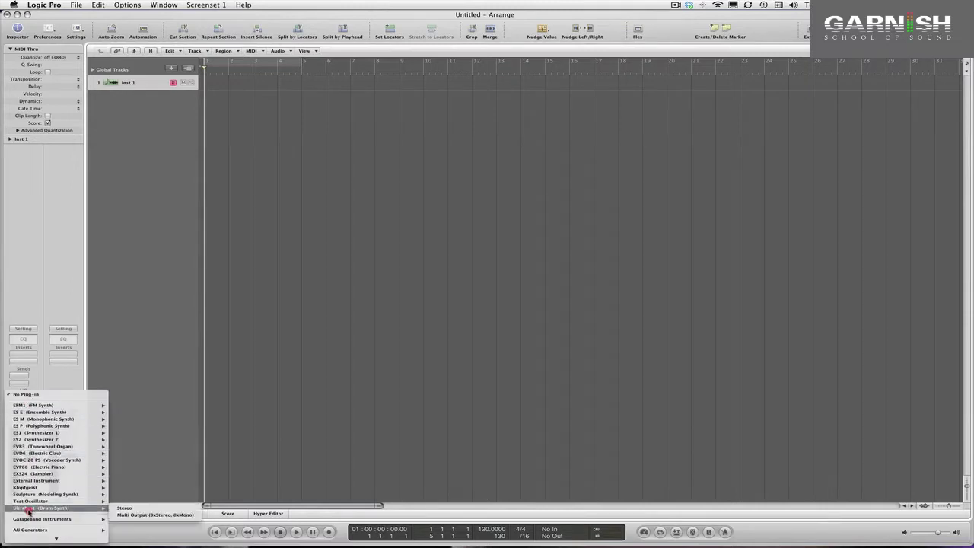
click(136, 508)
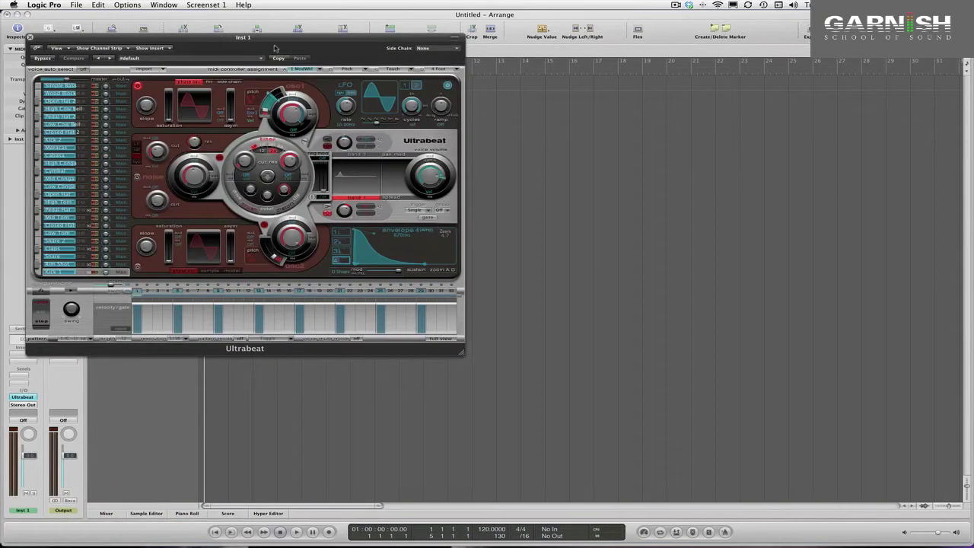
- Drag the Ultrabeat plug-in window to the middle of the Arrange window
drag(249, 37, 579, 91)
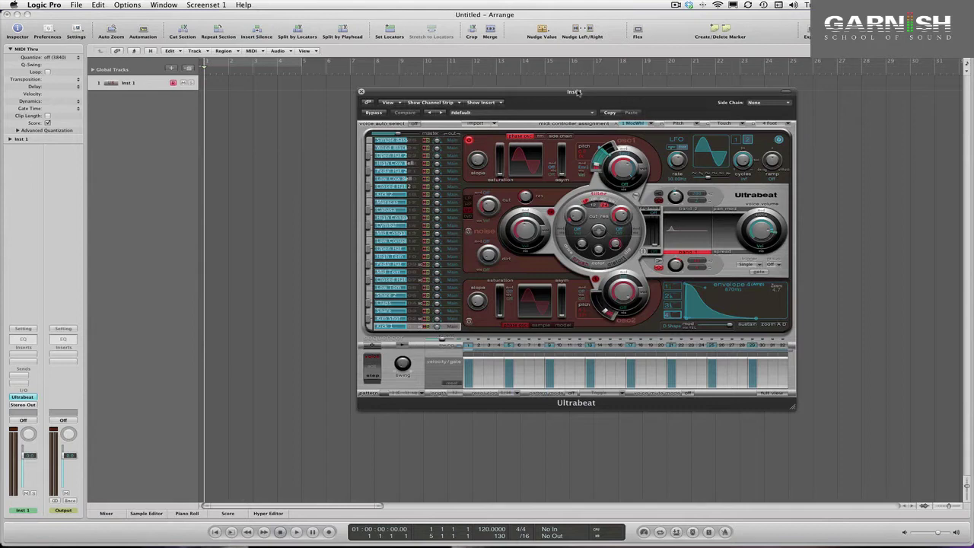
- Set the project tempo to 140 BPM
double_click(488, 529)
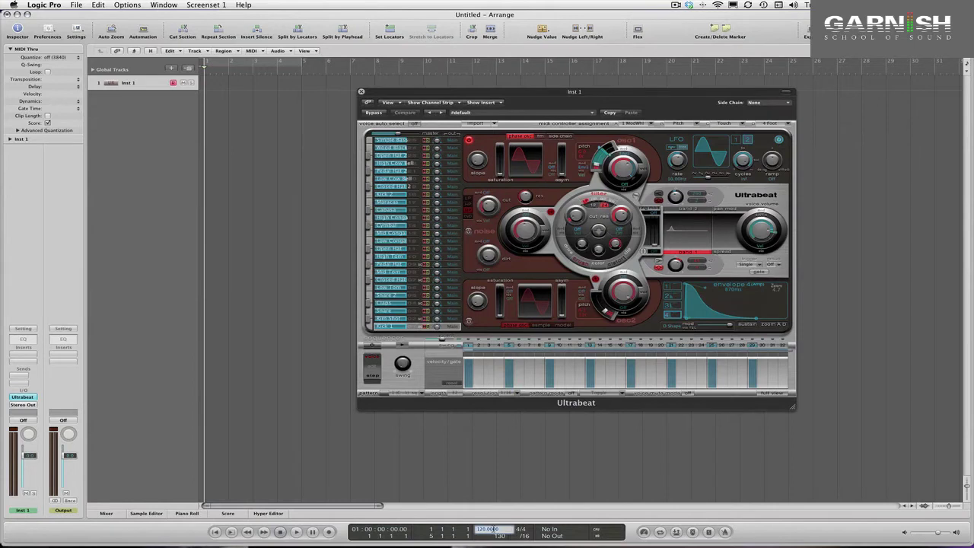
text(140)
key(Return)
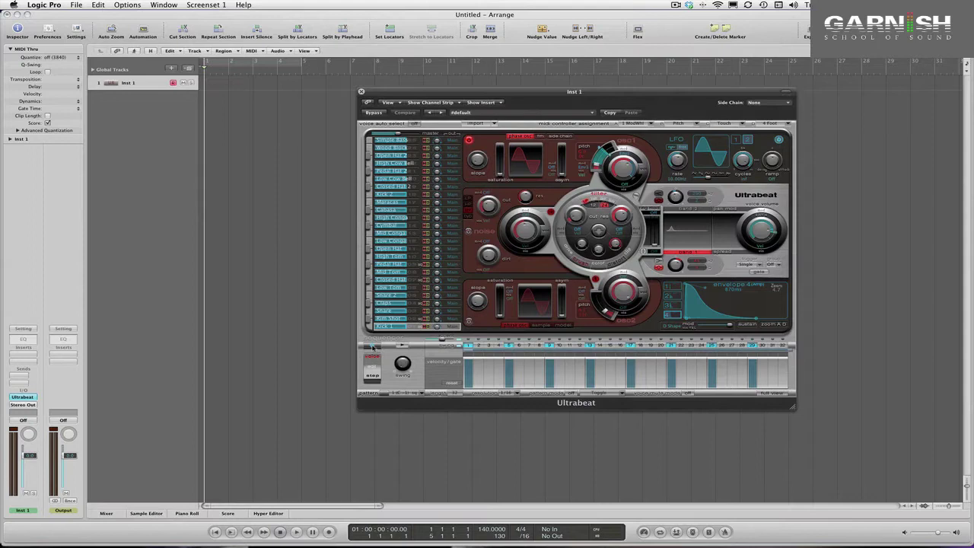
- Turn on Ultrabeat's step sequencer and expand it to the full step-grid view
click(372, 345)
click(771, 393)
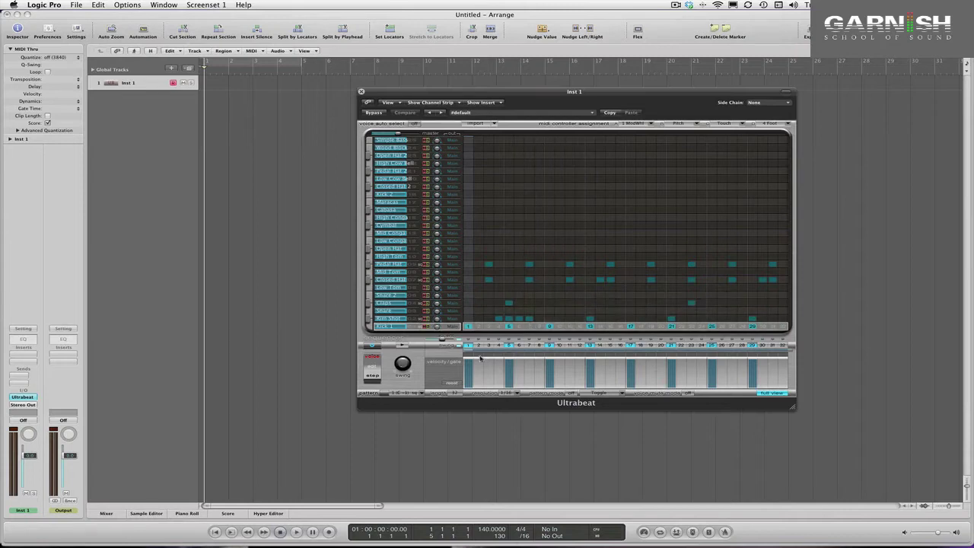
click(421, 394)
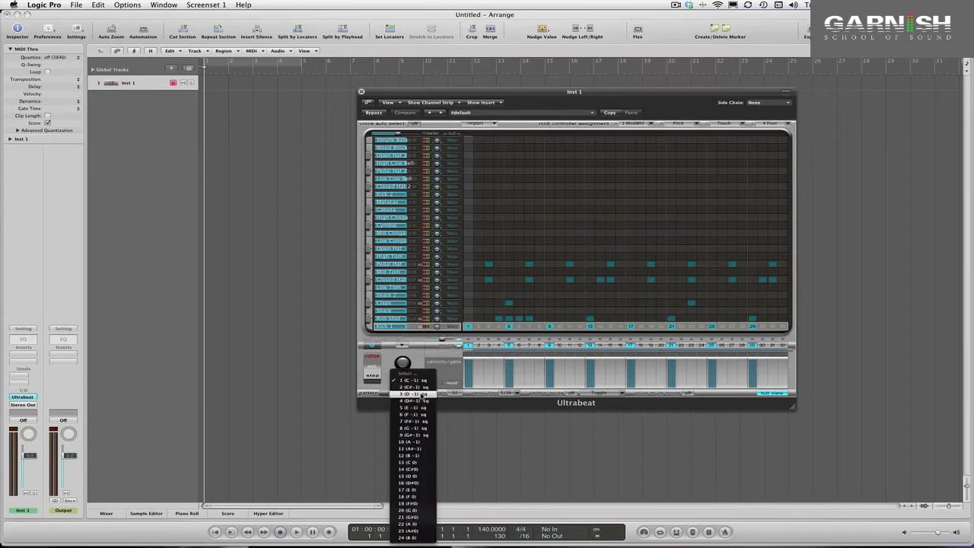
- Choose the empty pattern 10 (A-1) from Ultrabeat's pattern menu
click(416, 443)
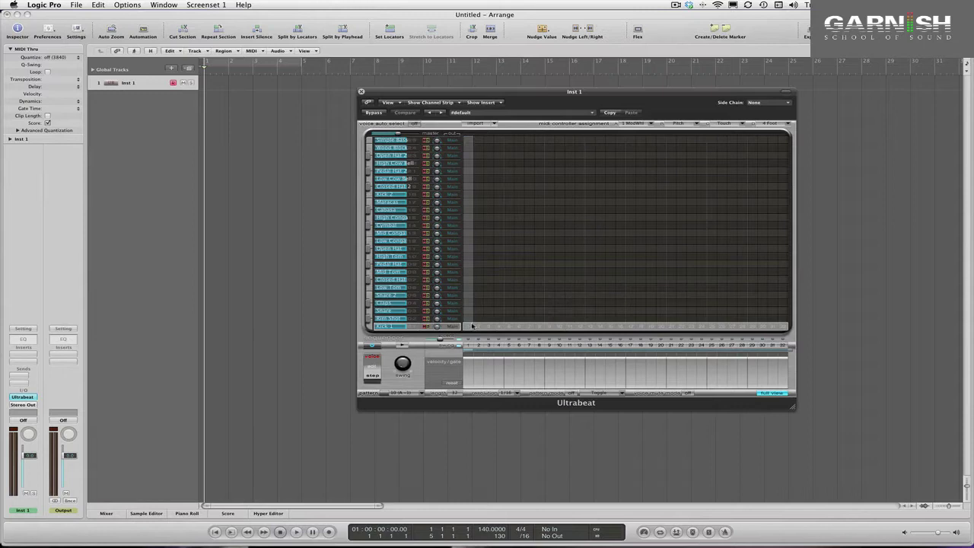
- Add kicks on steps 1 and 17, snare and claps on 9 and 25, another voice on 1 and 17
click(469, 327)
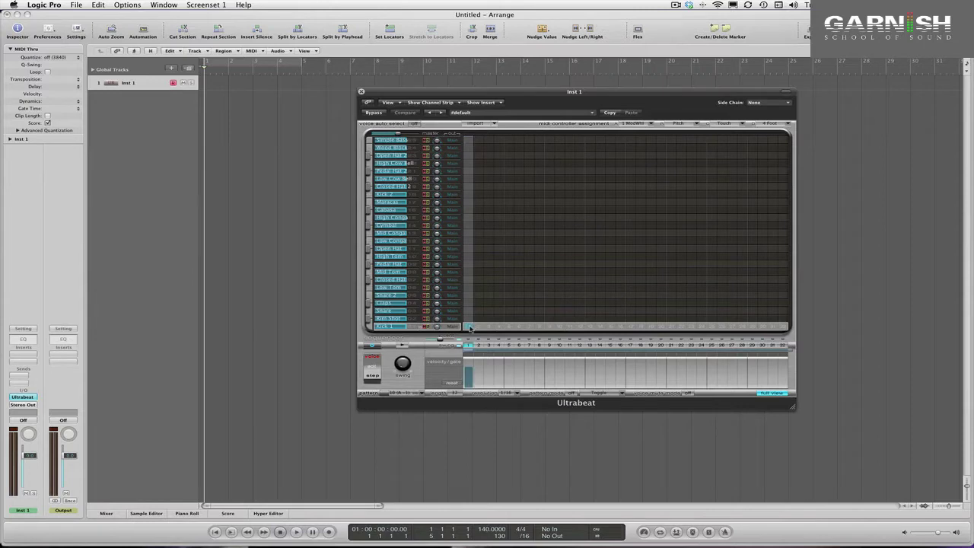
click(549, 312)
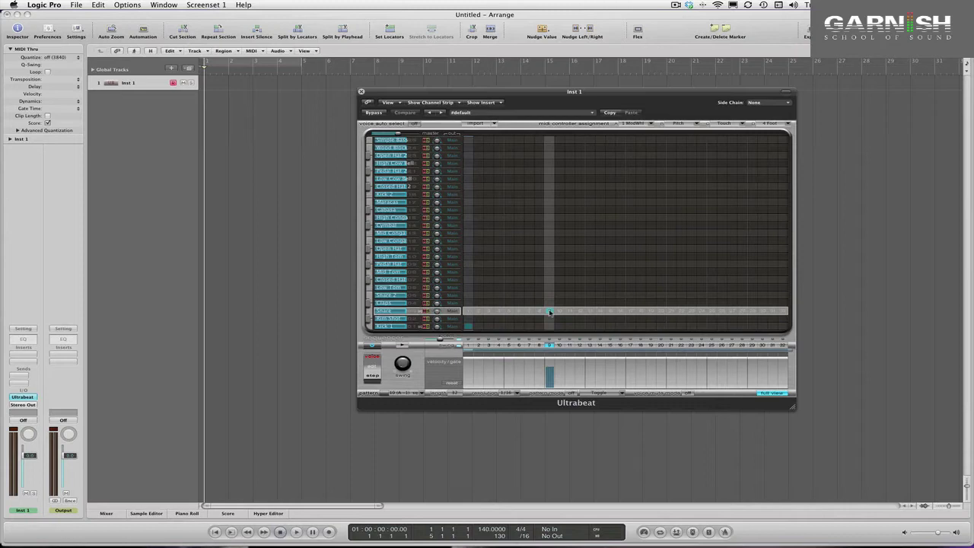
click(631, 326)
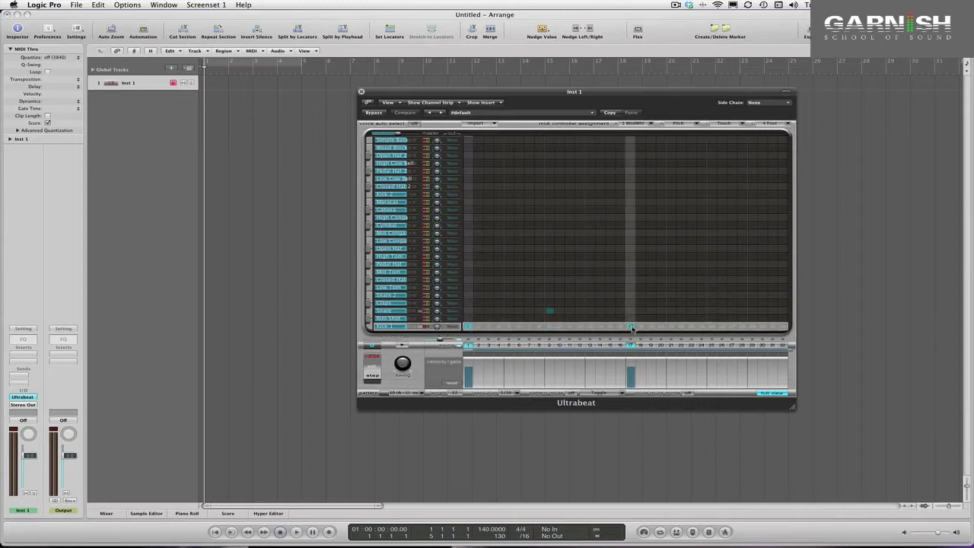
click(712, 311)
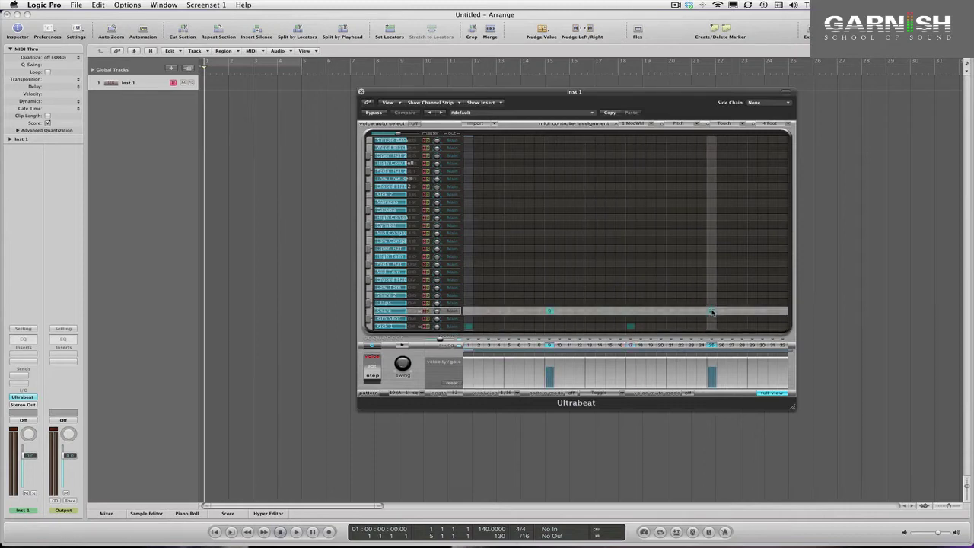
click(549, 303)
click(711, 304)
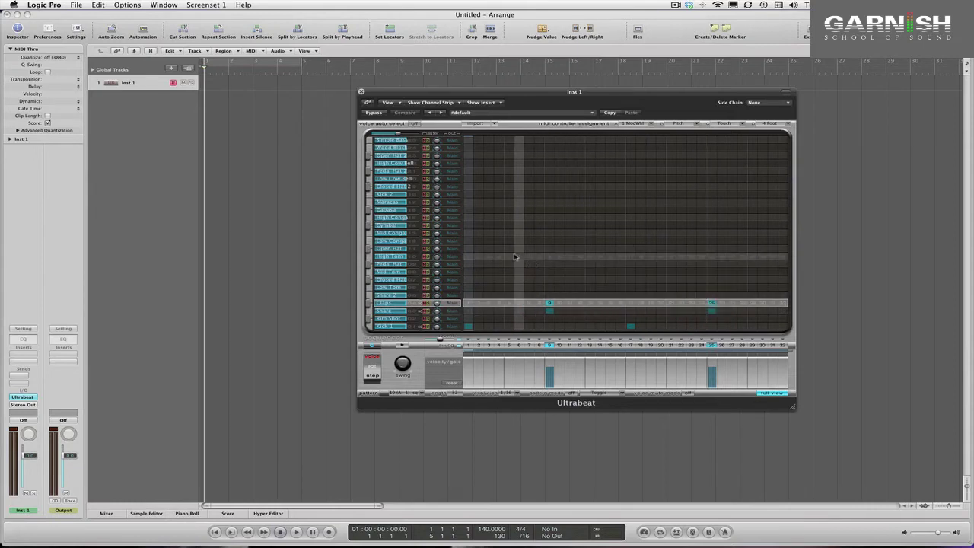
click(467, 249)
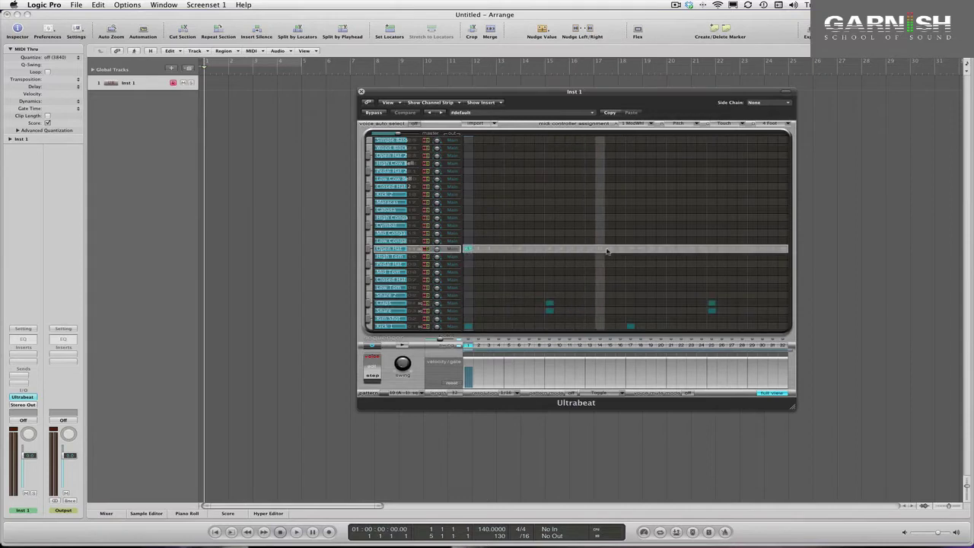
click(630, 249)
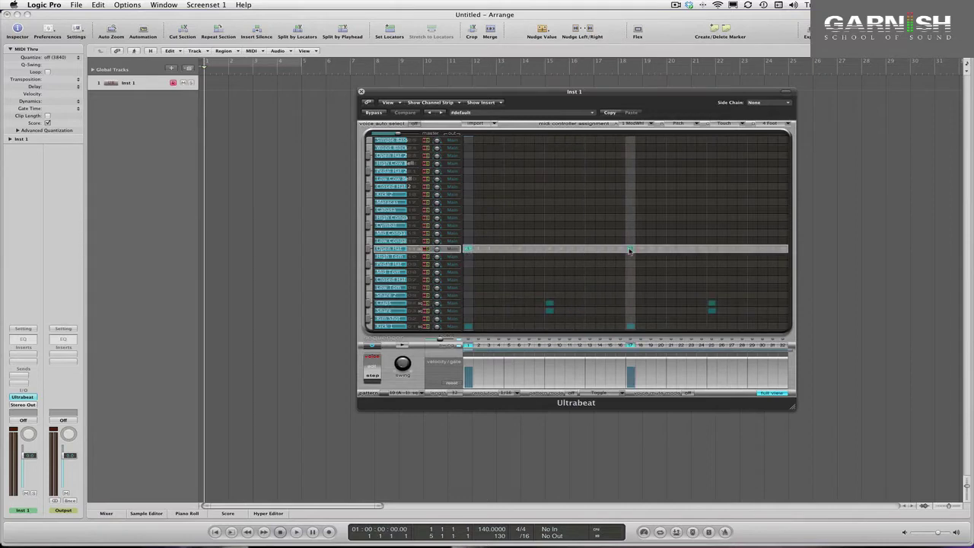
- Randomly generate closed hi-hat steps, regenerating until only a few scattered hits remain
right_click(477, 188)
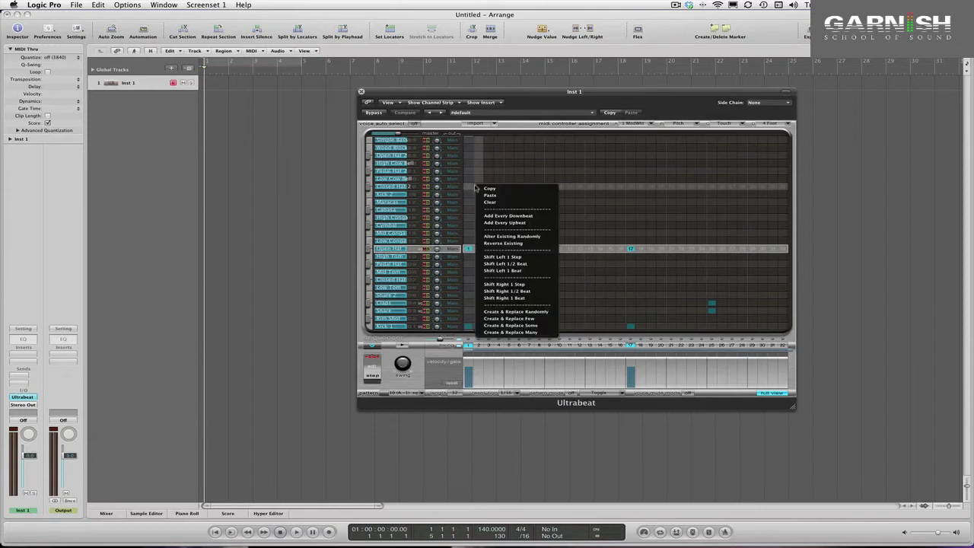
click(509, 312)
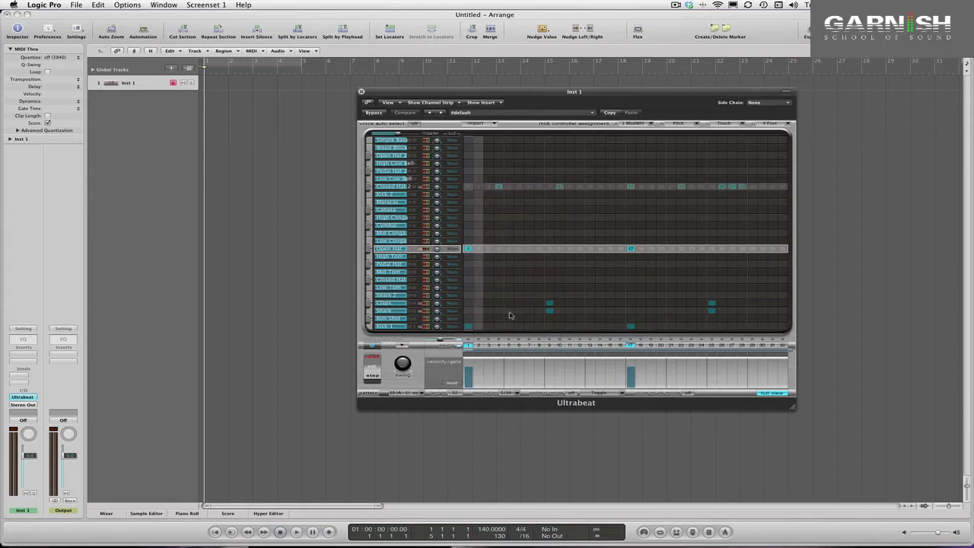
right_click(534, 196)
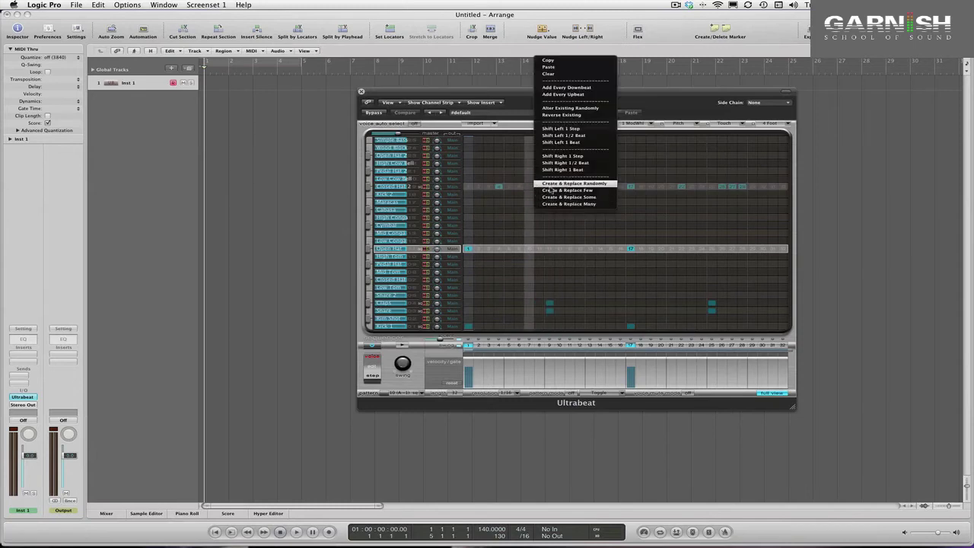
click(566, 190)
right_click(550, 188)
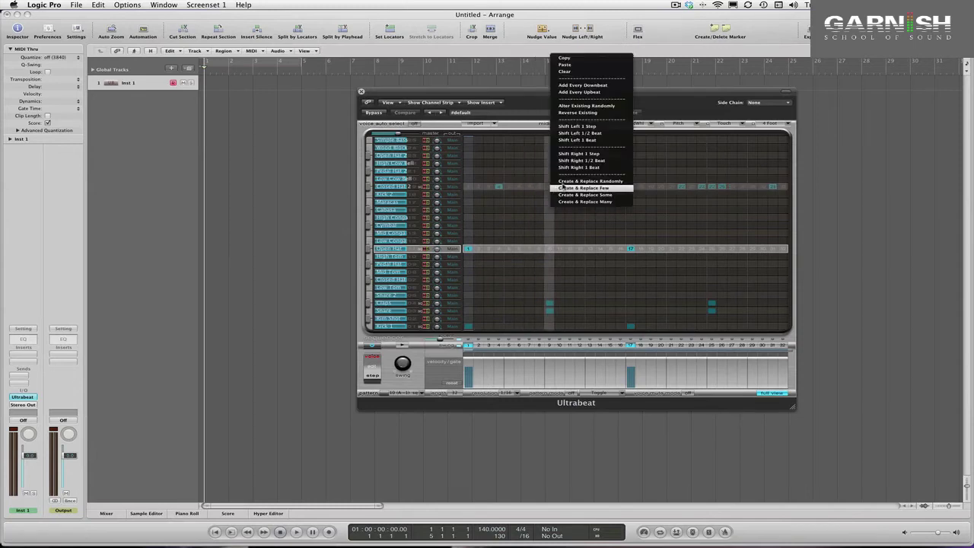
click(567, 187)
right_click(546, 187)
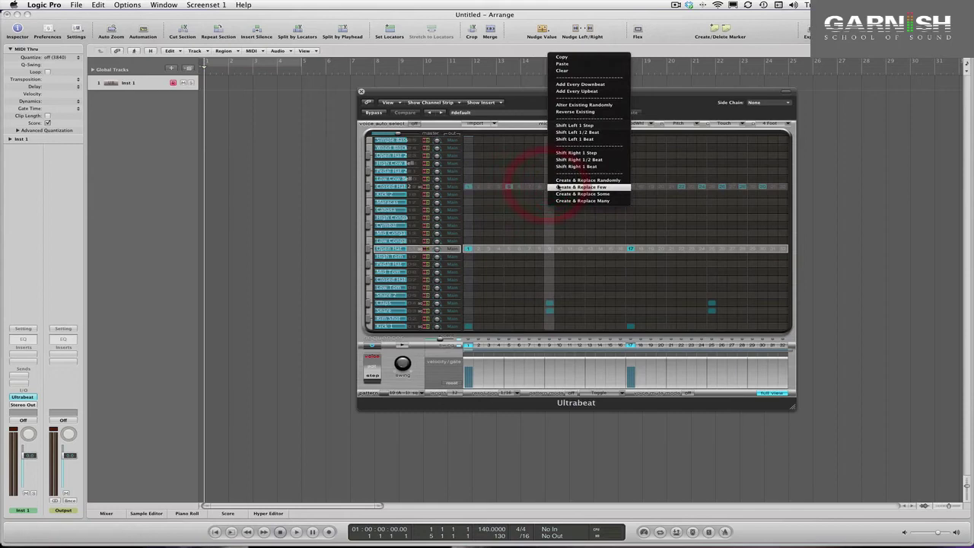
click(562, 186)
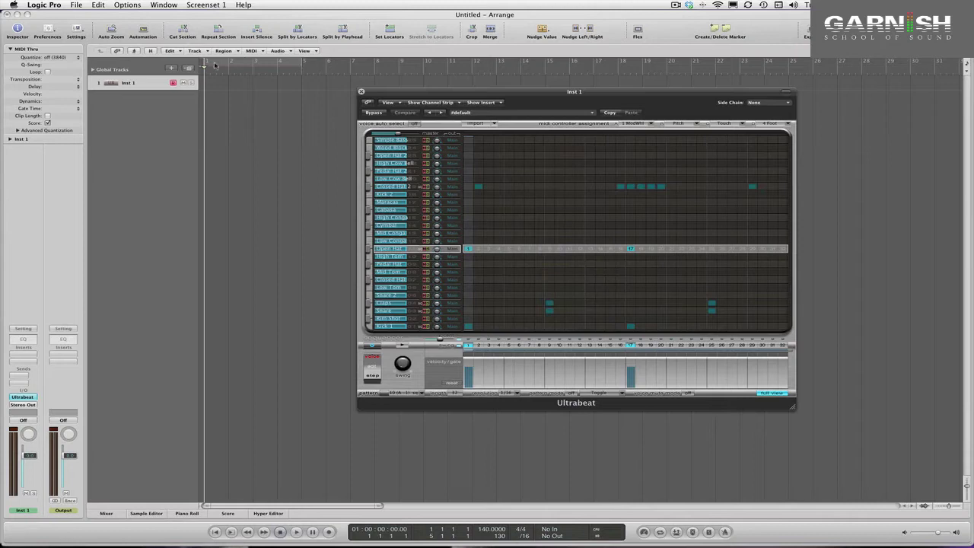
- Loop bars 1–3 and play, then set closed hi-hat steps 1, 3–9, 11, 12, 14, 15, clearing step 2
drag(205, 62, 253, 63)
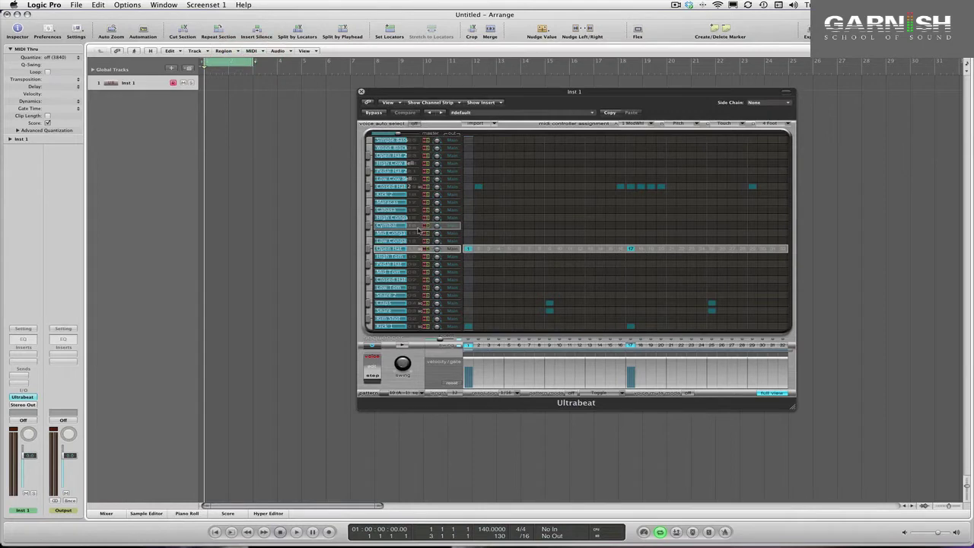
key(space)
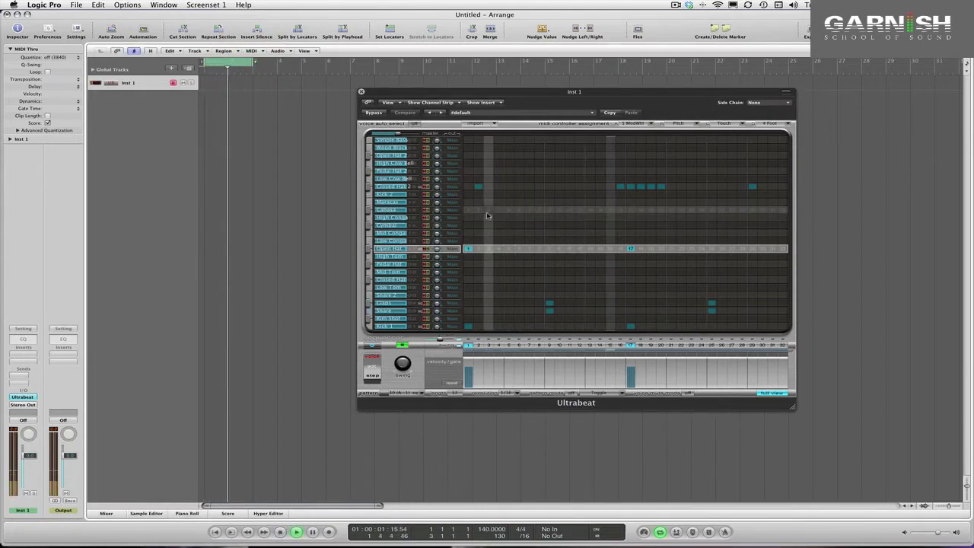
click(468, 188)
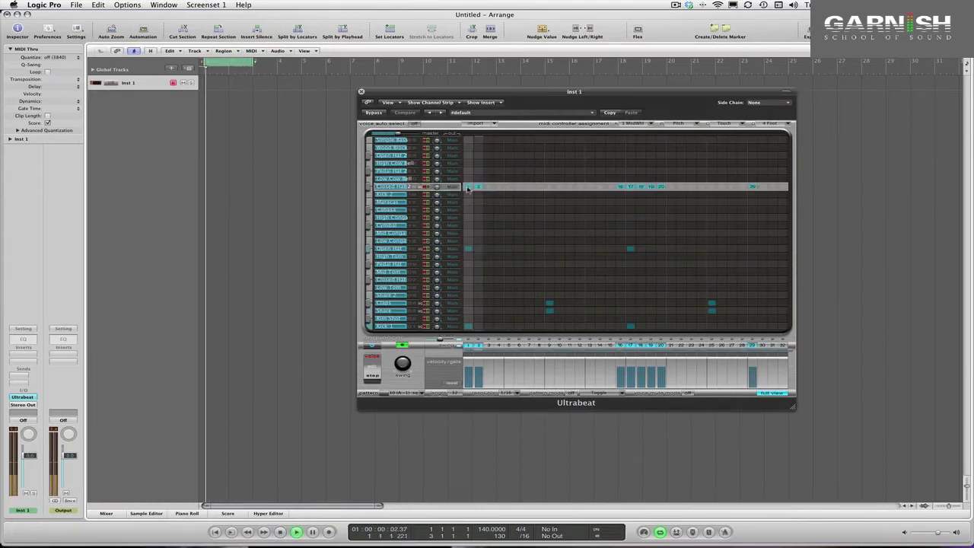
click(478, 187)
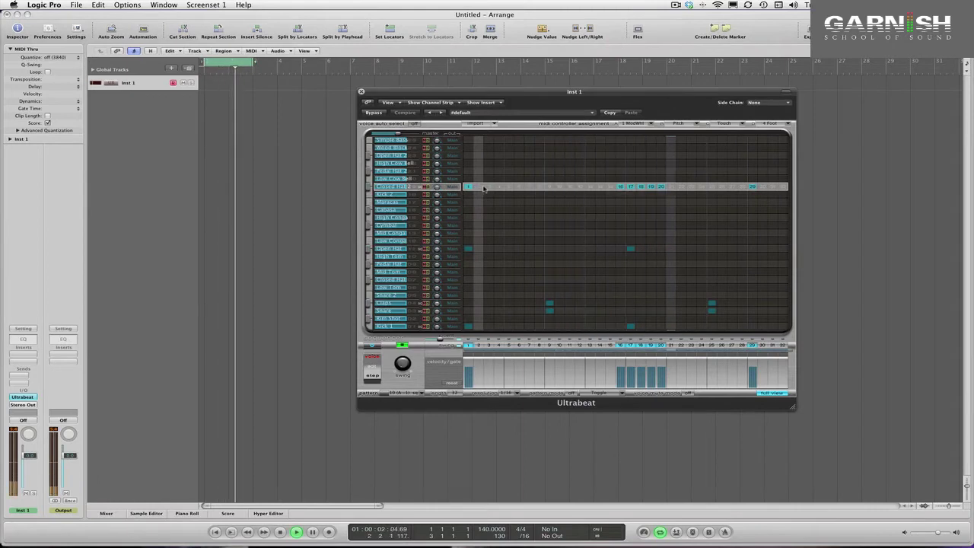
click(488, 187)
click(498, 188)
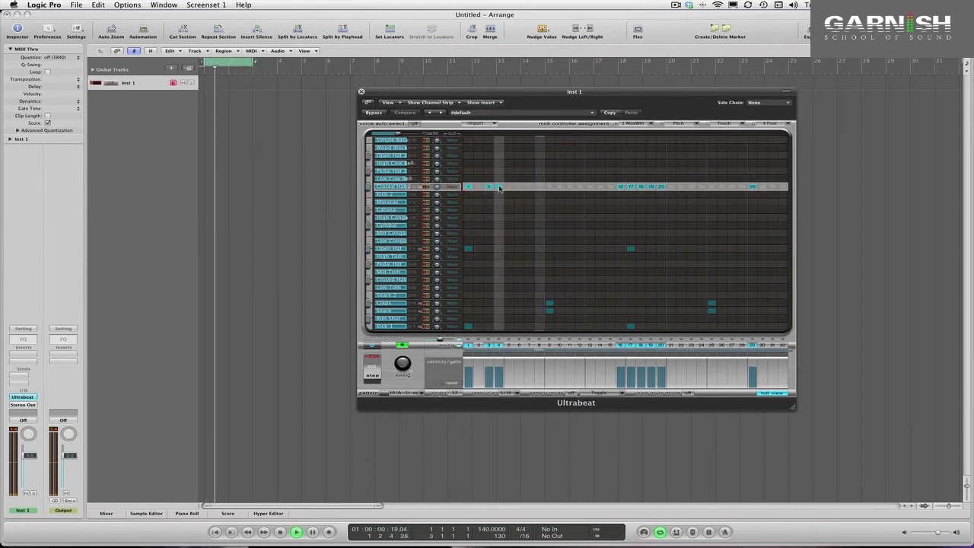
click(509, 187)
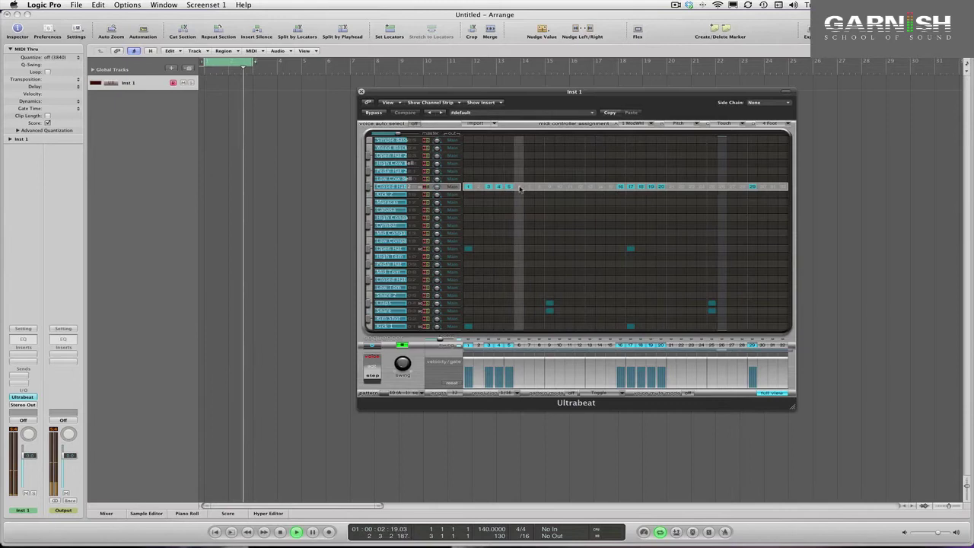
click(529, 187)
click(538, 188)
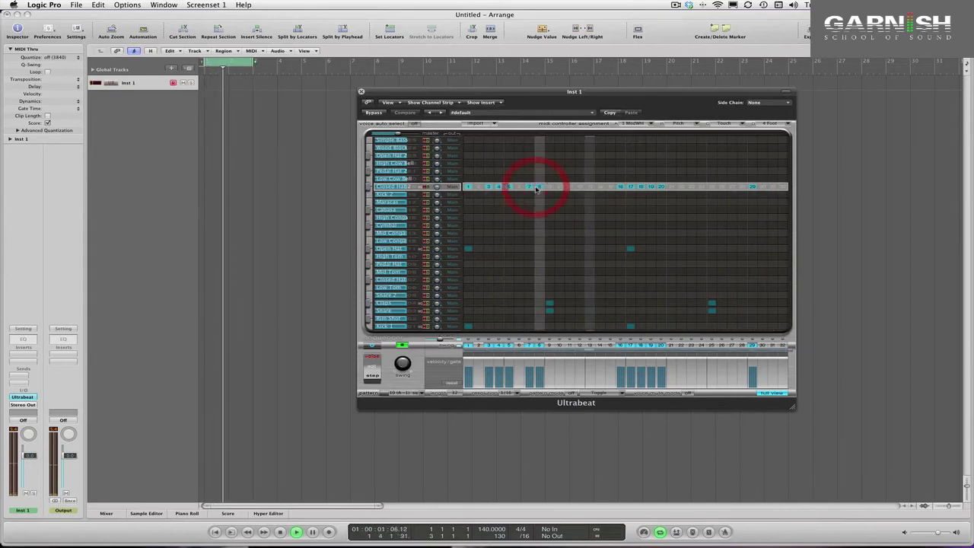
click(519, 187)
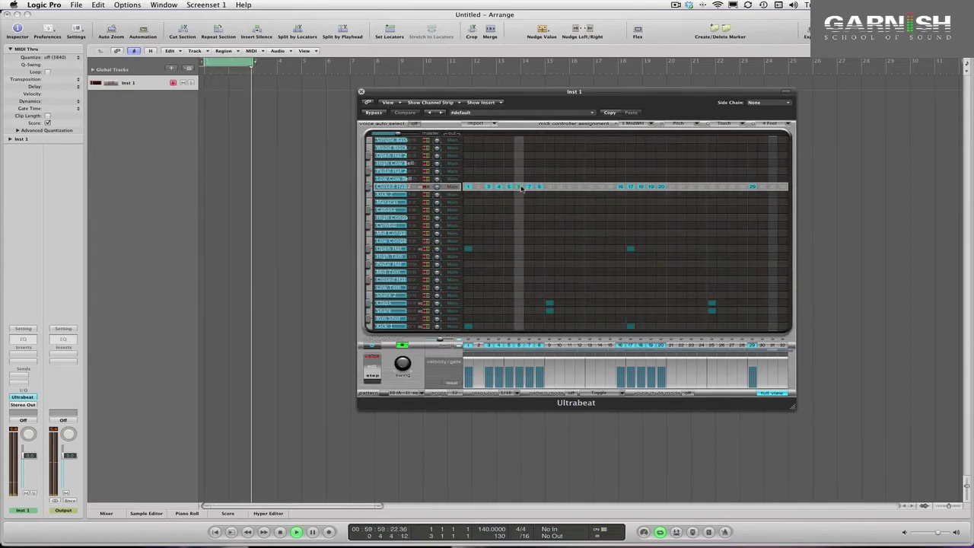
click(549, 187)
click(569, 187)
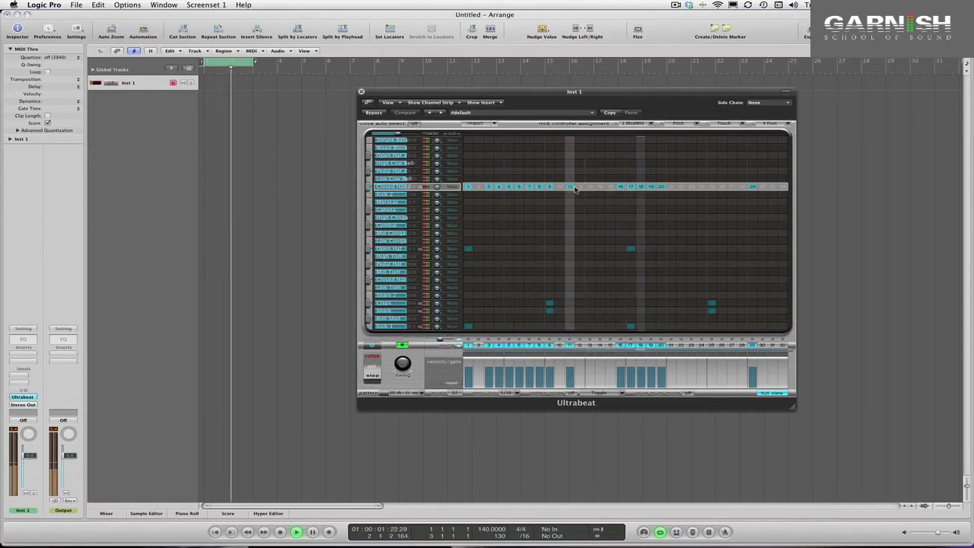
click(579, 187)
click(599, 187)
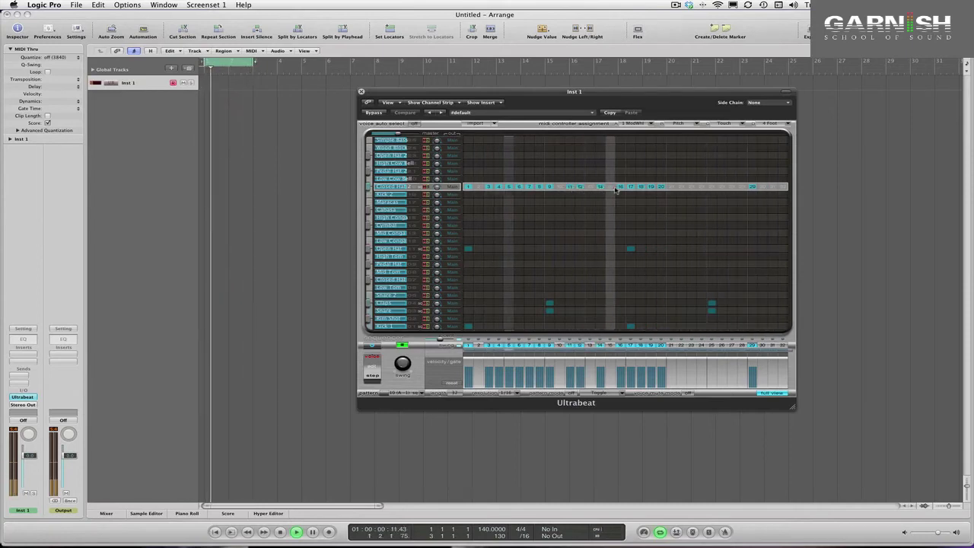
click(610, 187)
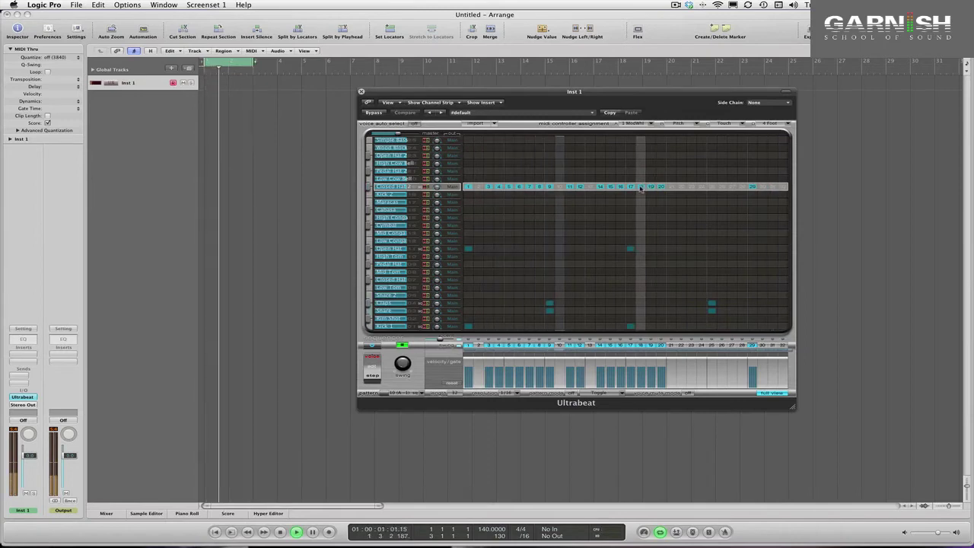
- Clear closed hi-hat step 18 and add hits on steps 21–25, 27, 28 and 30–32
click(640, 187)
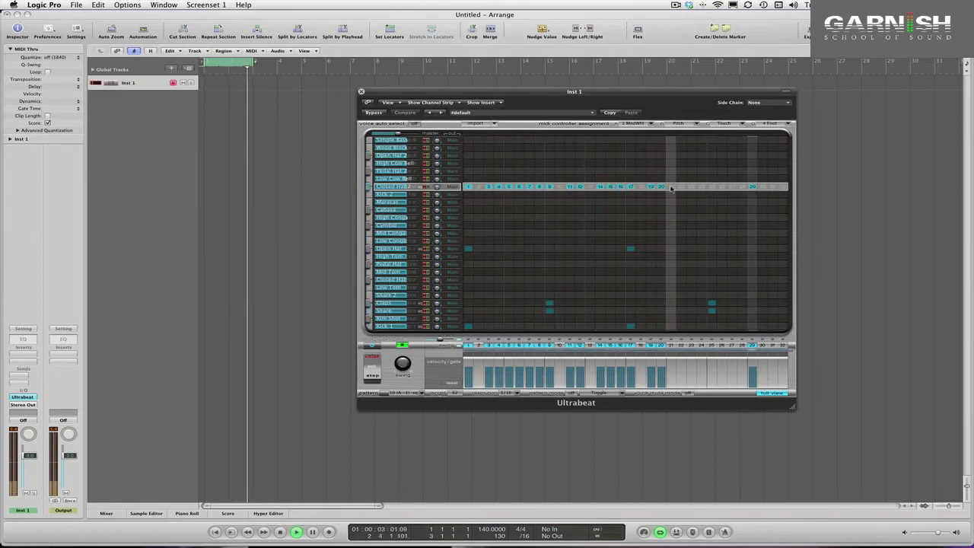
click(671, 187)
click(680, 187)
click(690, 187)
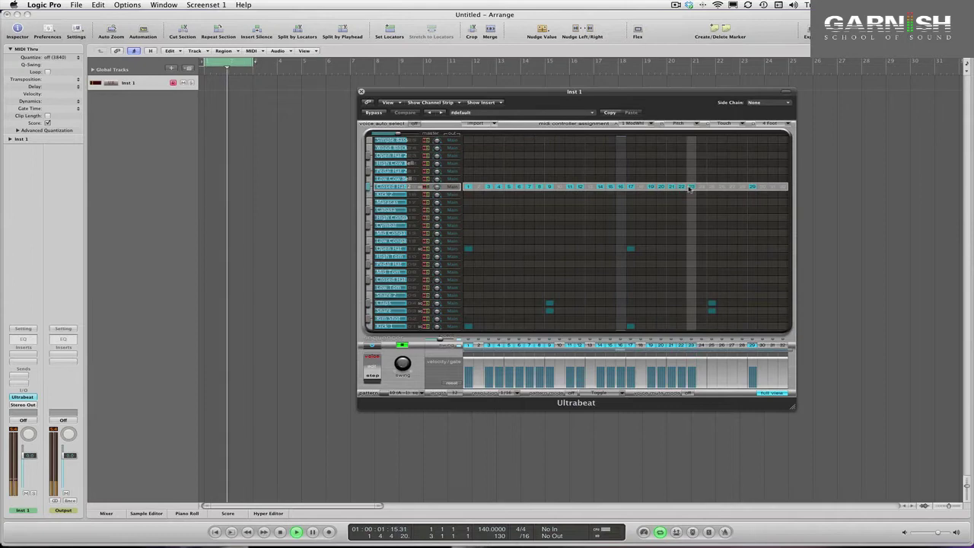
click(701, 187)
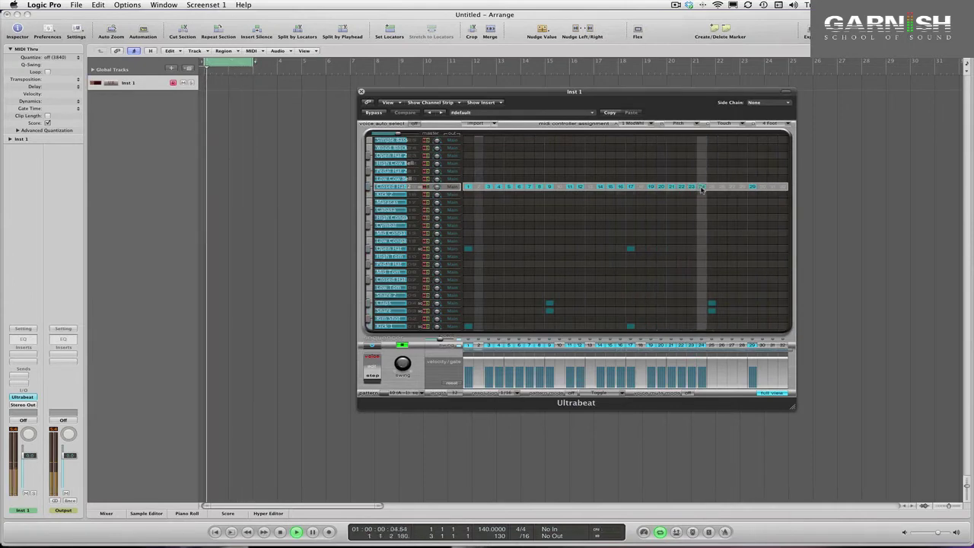
click(712, 187)
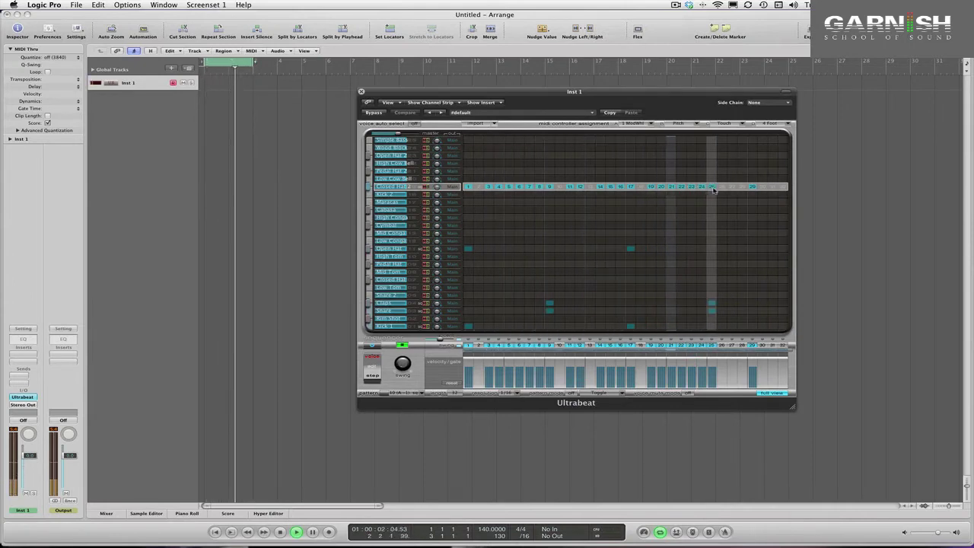
click(732, 187)
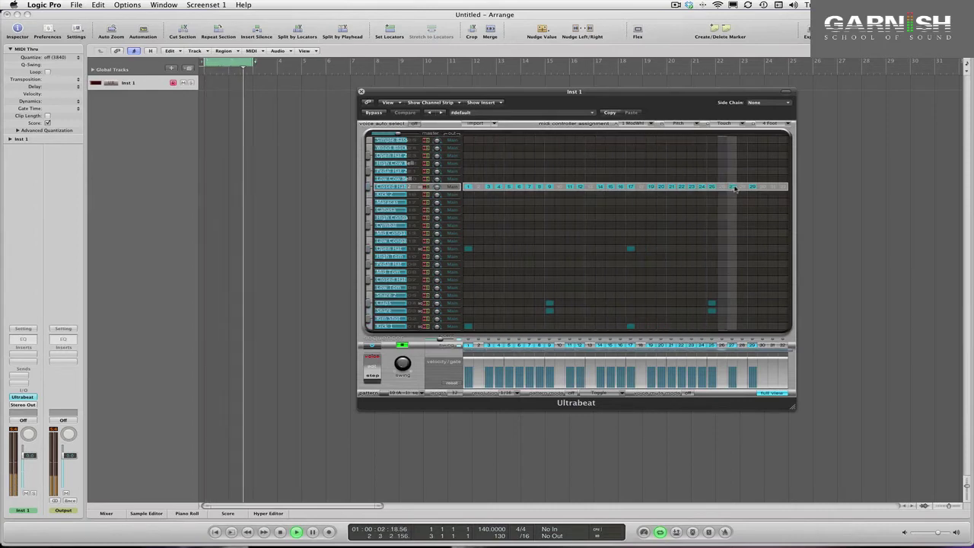
click(742, 188)
click(762, 187)
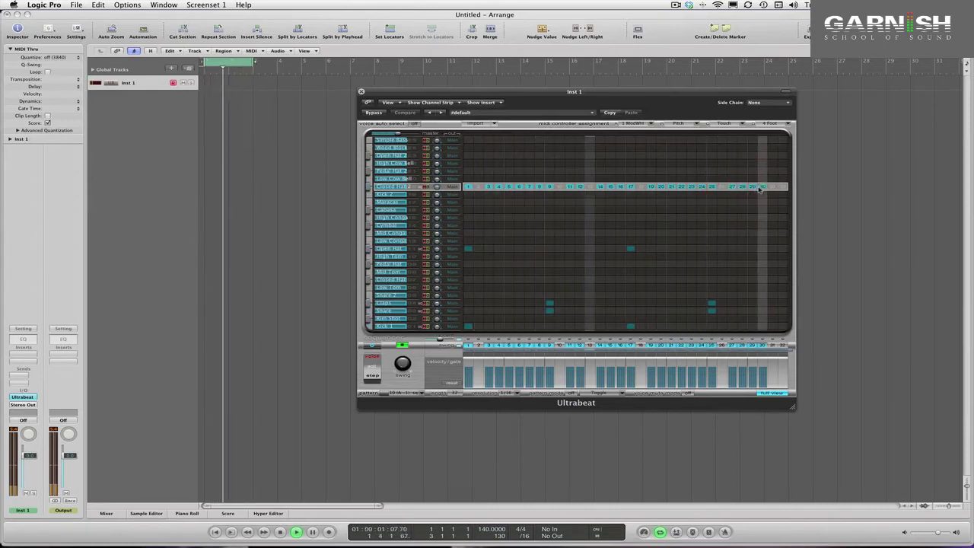
click(772, 187)
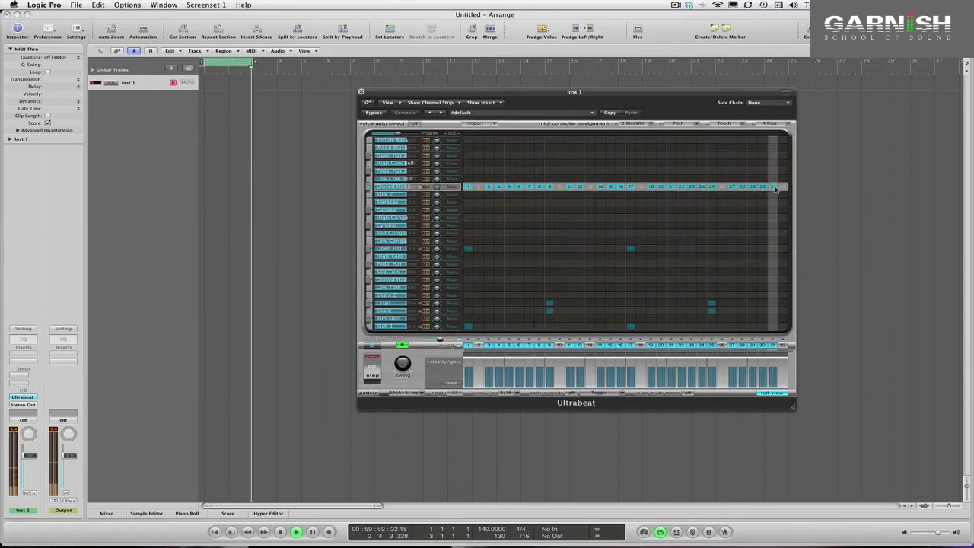
click(781, 188)
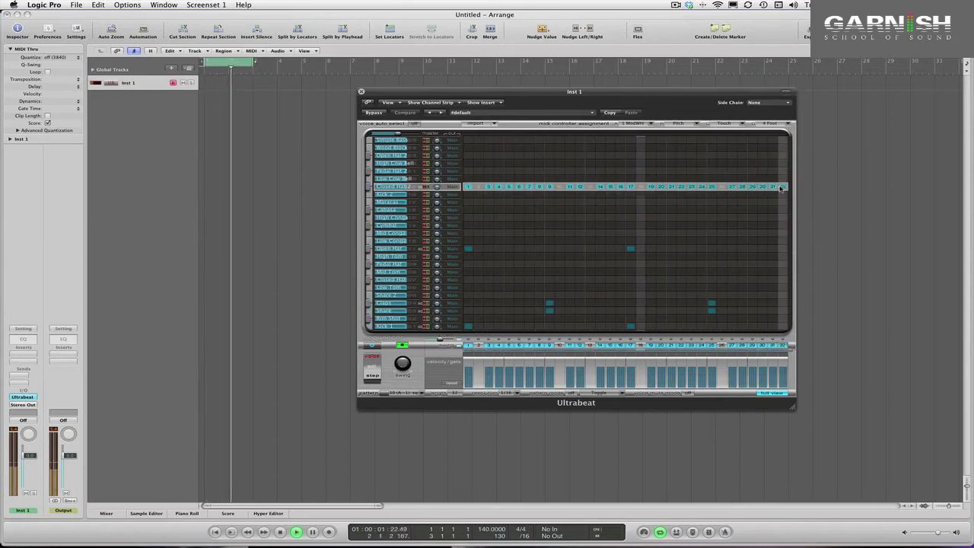
- Add a closed hi-hat hit on step 13
click(590, 187)
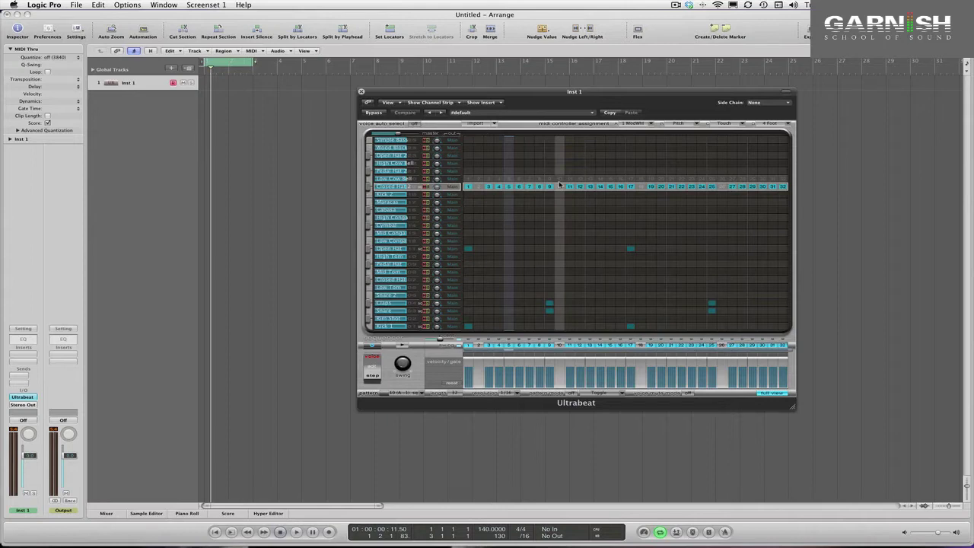
- Give the Pedal Hat voice a hit on every downbeat and play the loop
click(396, 260)
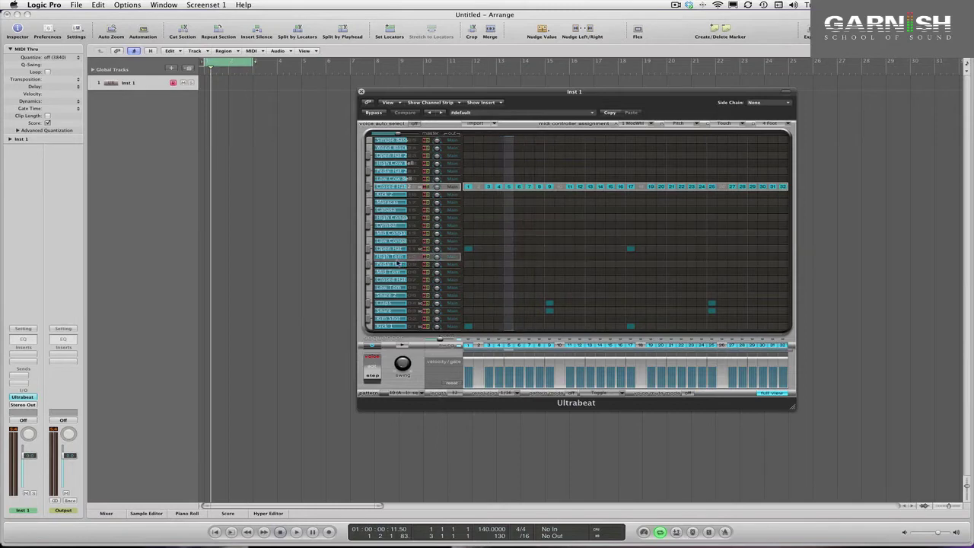
click(391, 264)
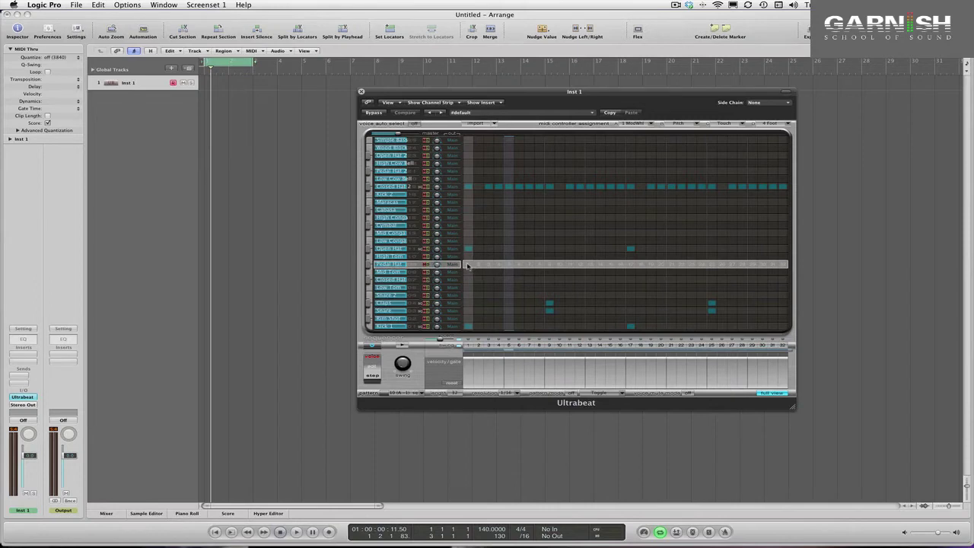
right_click(467, 265)
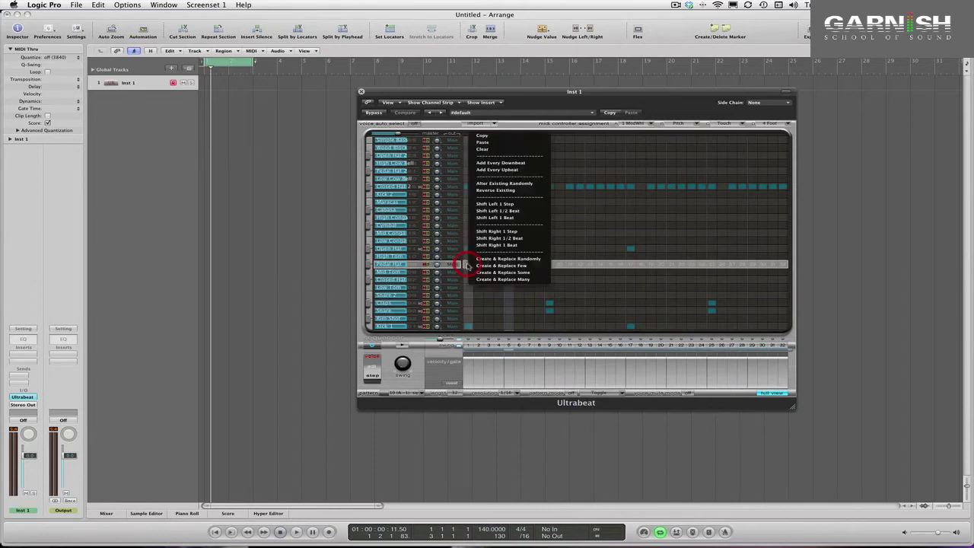
click(502, 164)
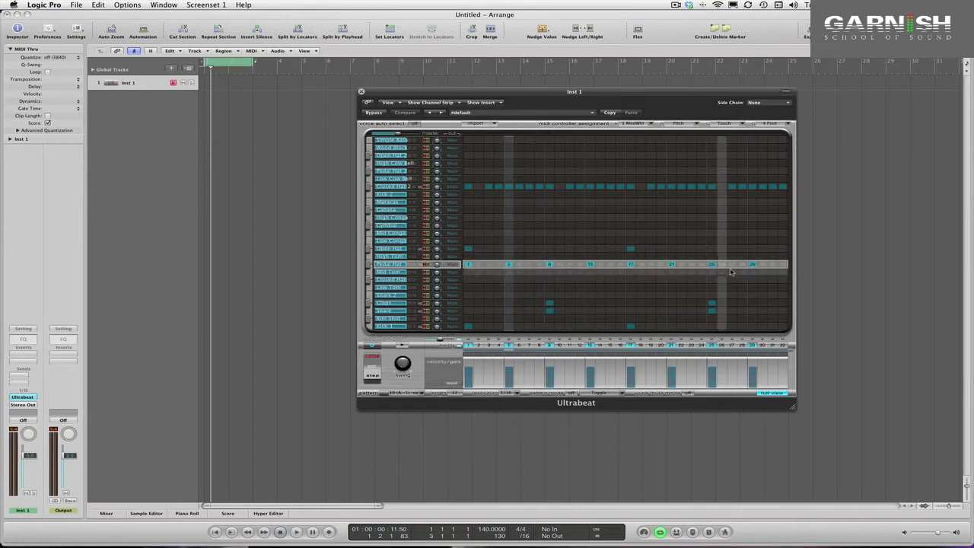
key(space)
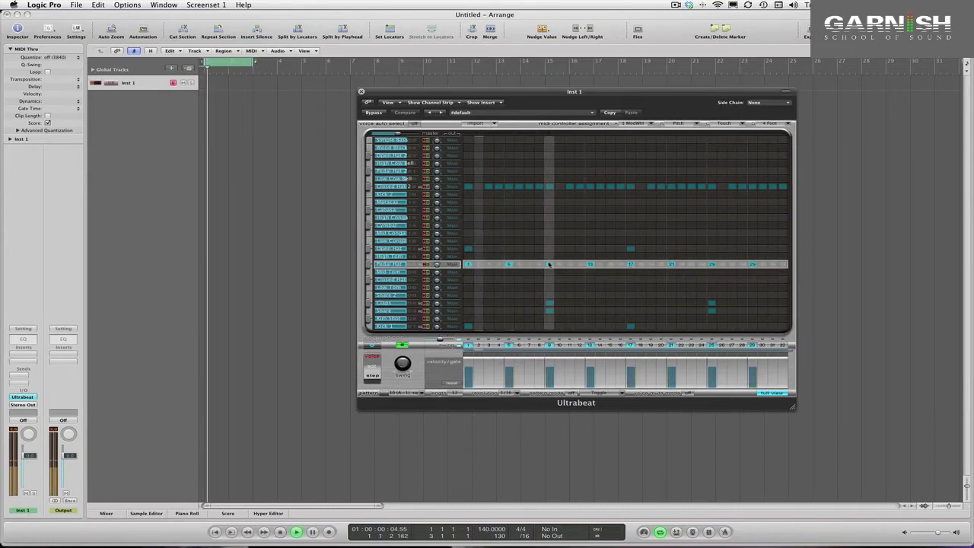
right_click(476, 158)
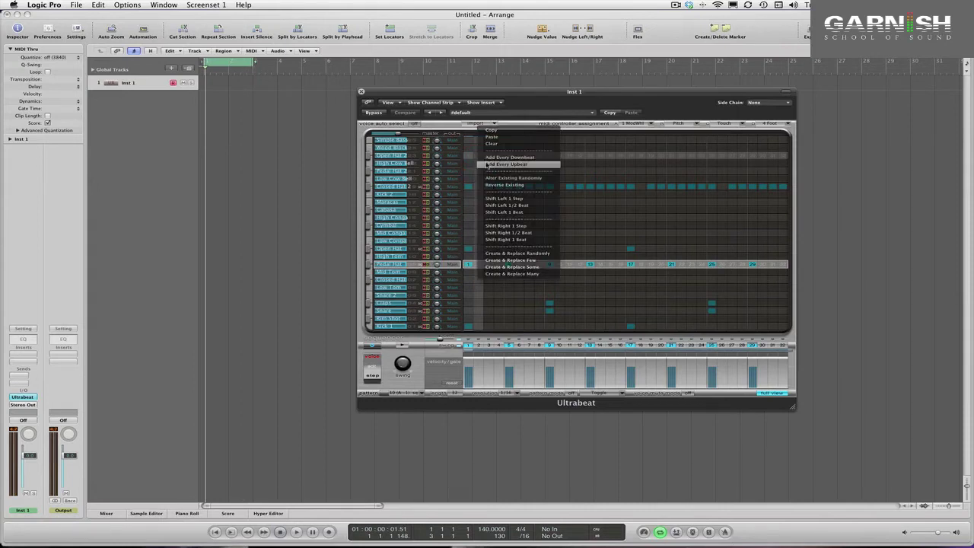
- Add Open Hat hits on every upbeat and play the loop
click(487, 165)
key(space)
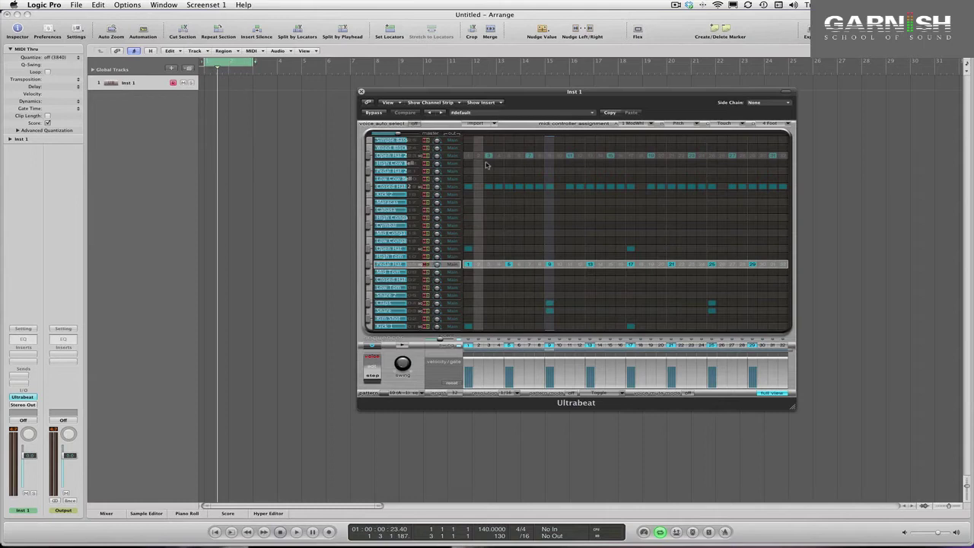
- Show Ultrabeat's full synth panel and select the Kick 1 voice
click(770, 394)
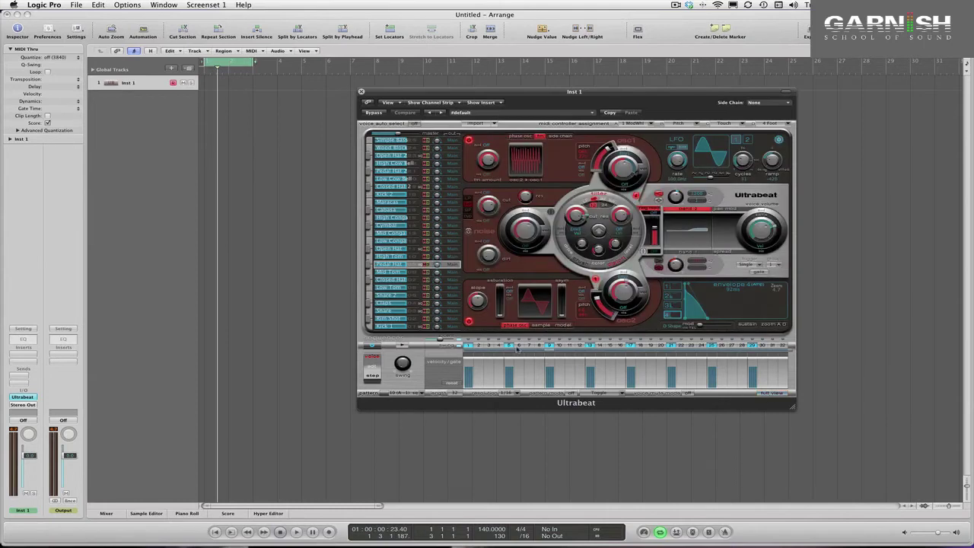
click(391, 327)
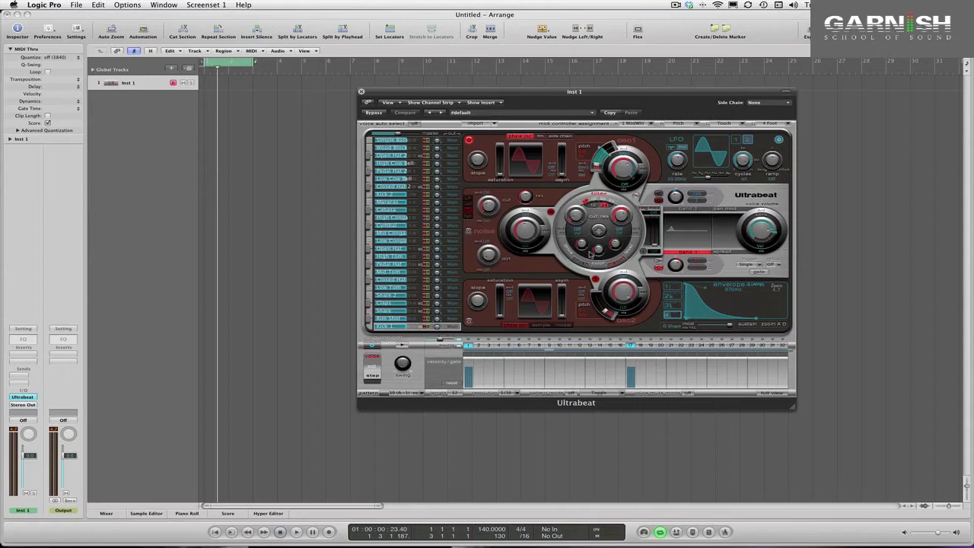
click(392, 322)
- Reset Kick 1 to the Init 'Sample' preset and check oscillator 2's sample-loading choices
right_click(388, 329)
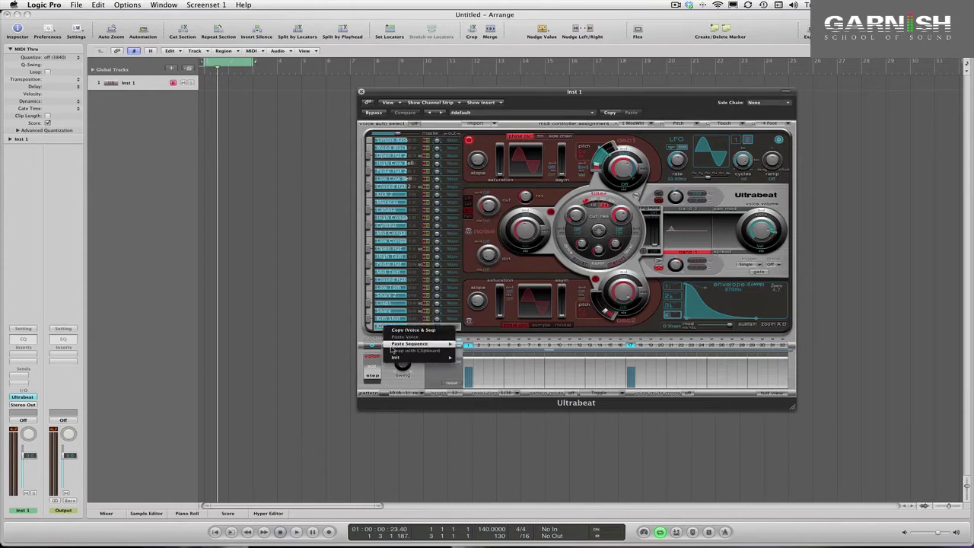
mouse_move(394, 357)
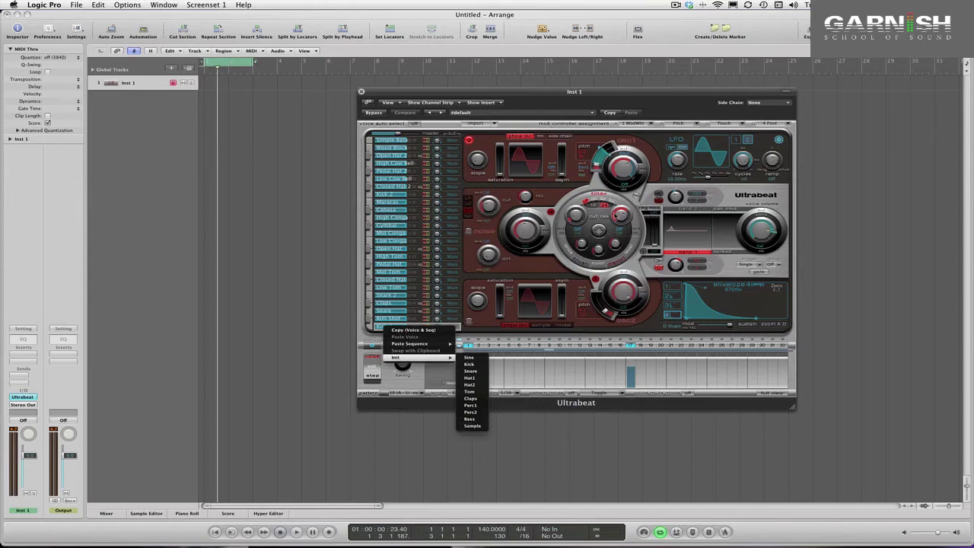
click(473, 426)
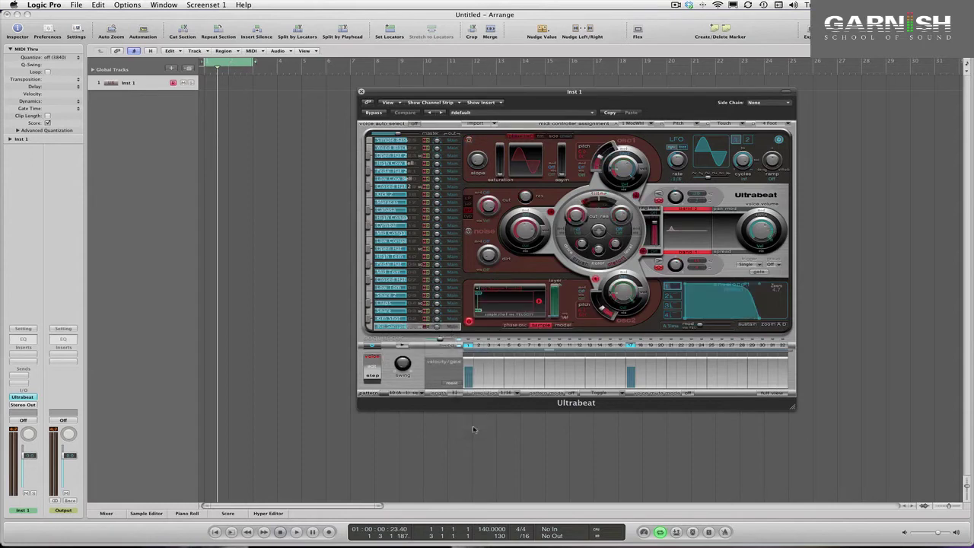
click(497, 292)
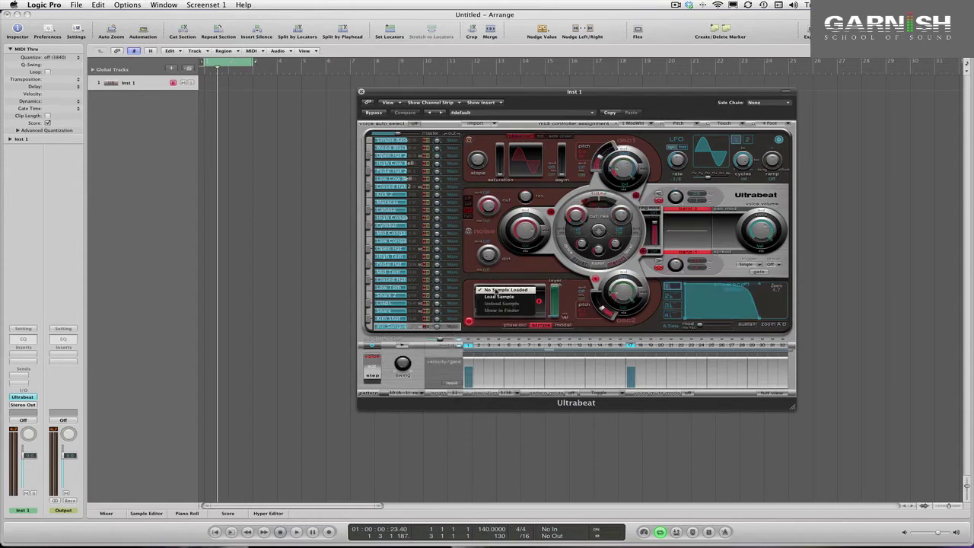
click(507, 278)
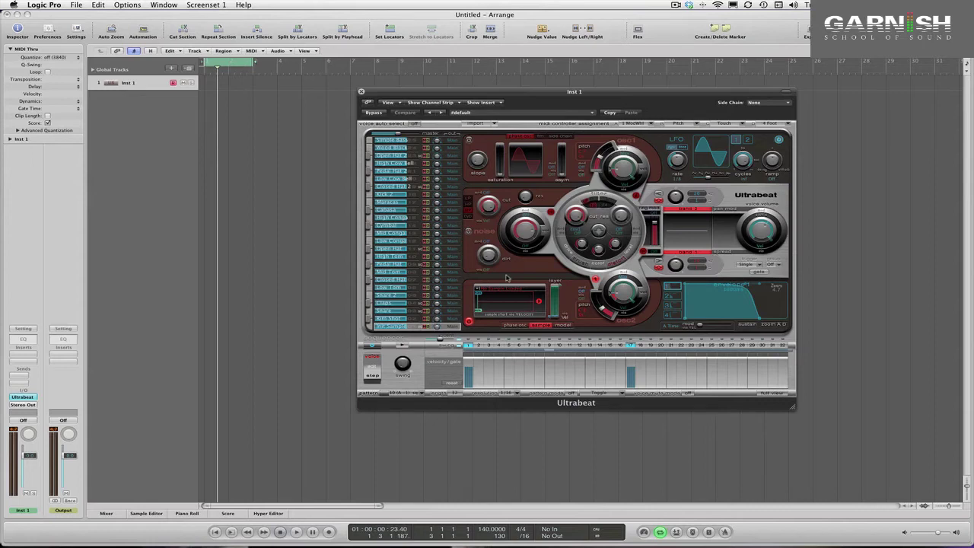
- Start the loop and browse Load Sample to Desktop > Individual hits > Kicks
key(space)
click(503, 292)
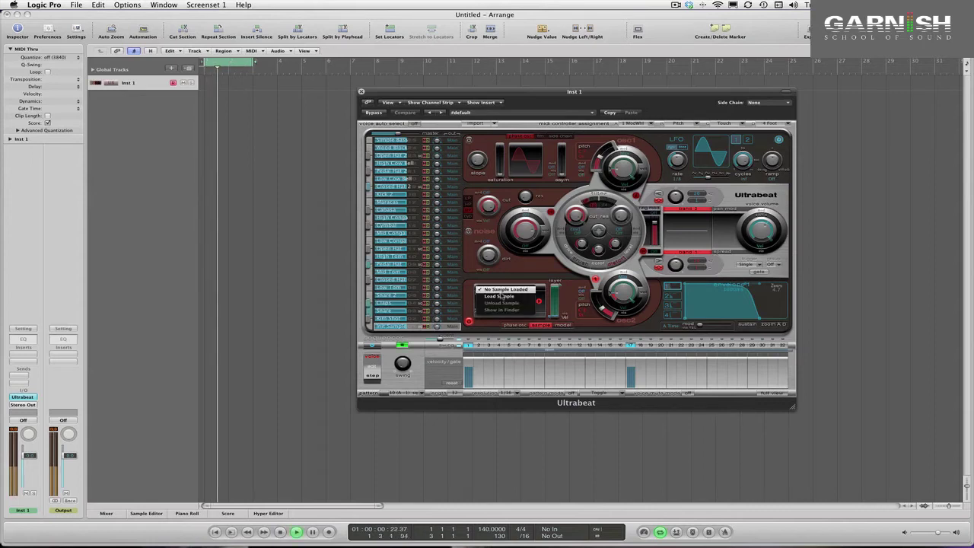
click(500, 296)
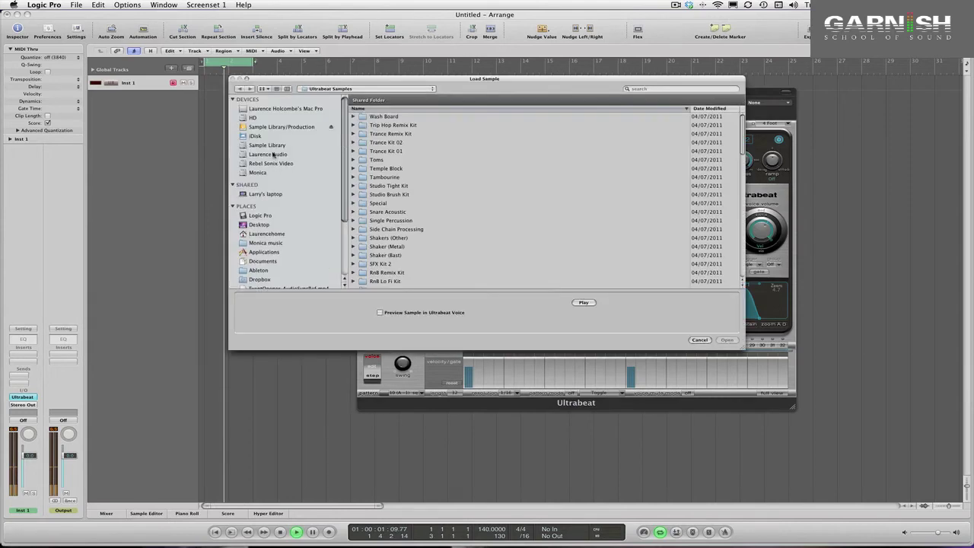
click(260, 224)
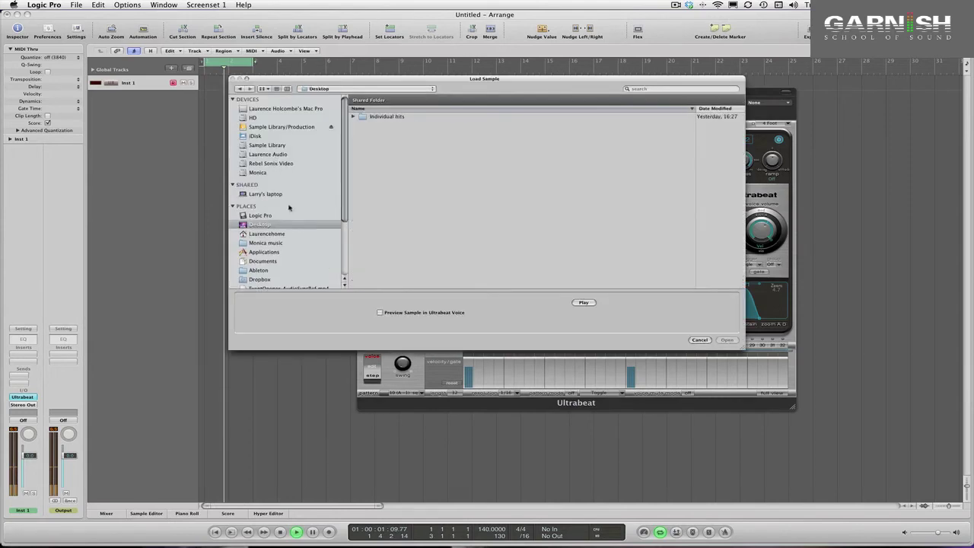
double_click(382, 118)
double_click(379, 143)
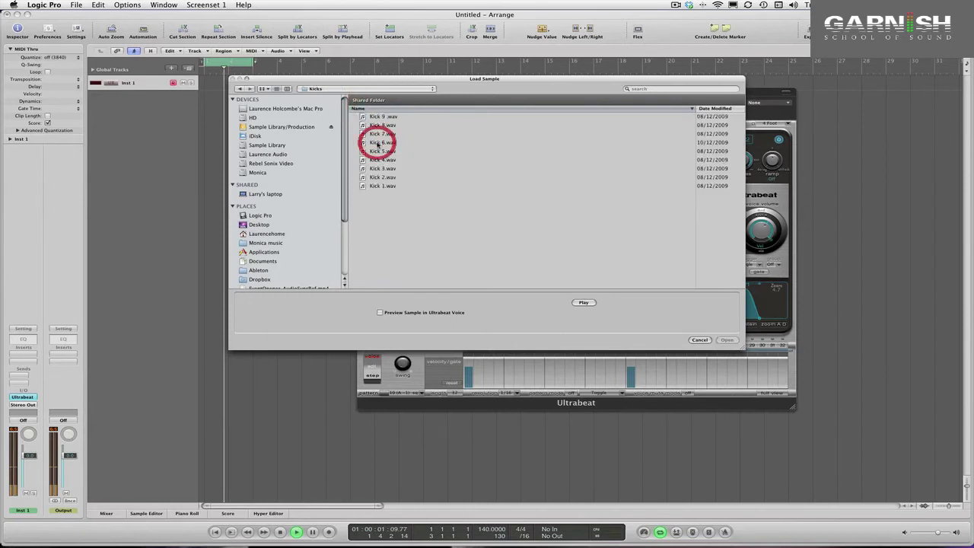
click(383, 186)
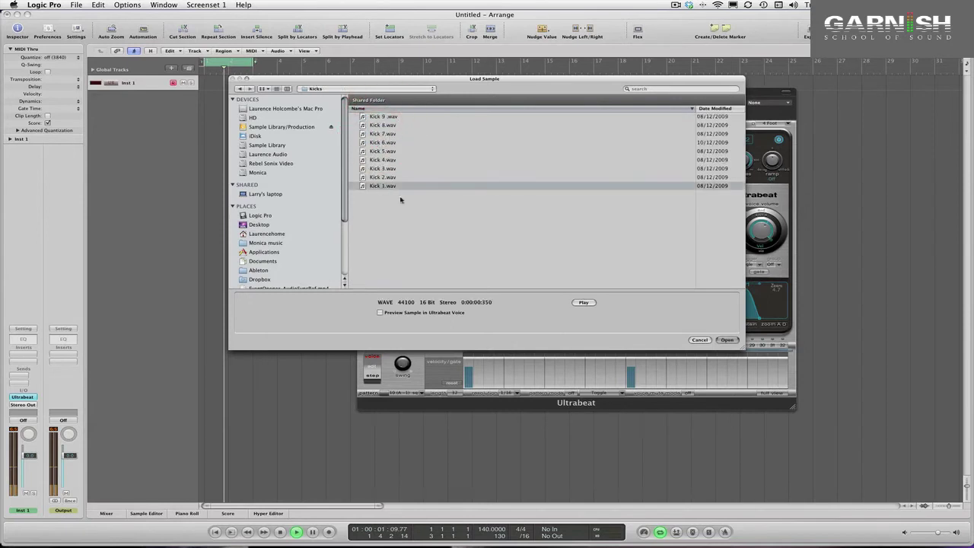
- Audition the kick samples and load Kick 9 .wav into the voice
click(583, 303)
key(Up)
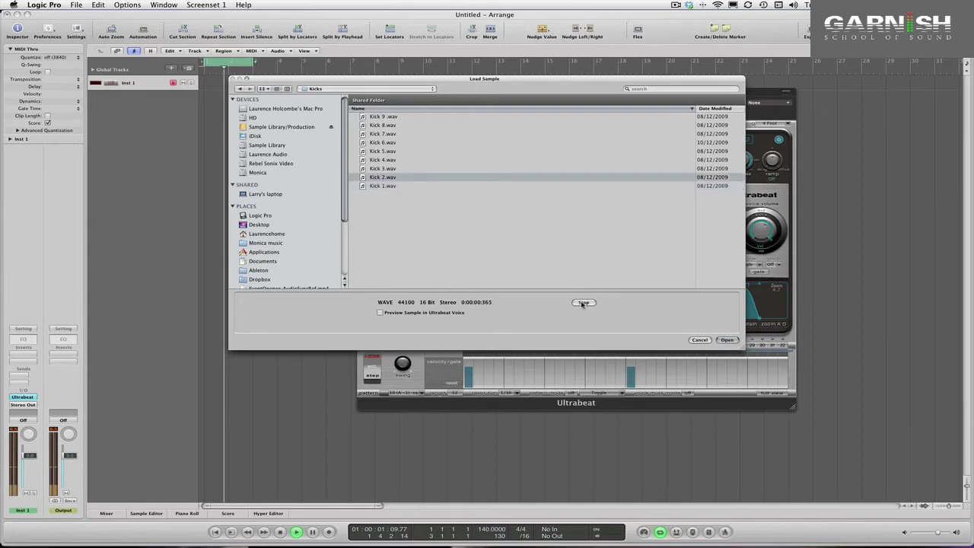
key(Up)
key(Up)
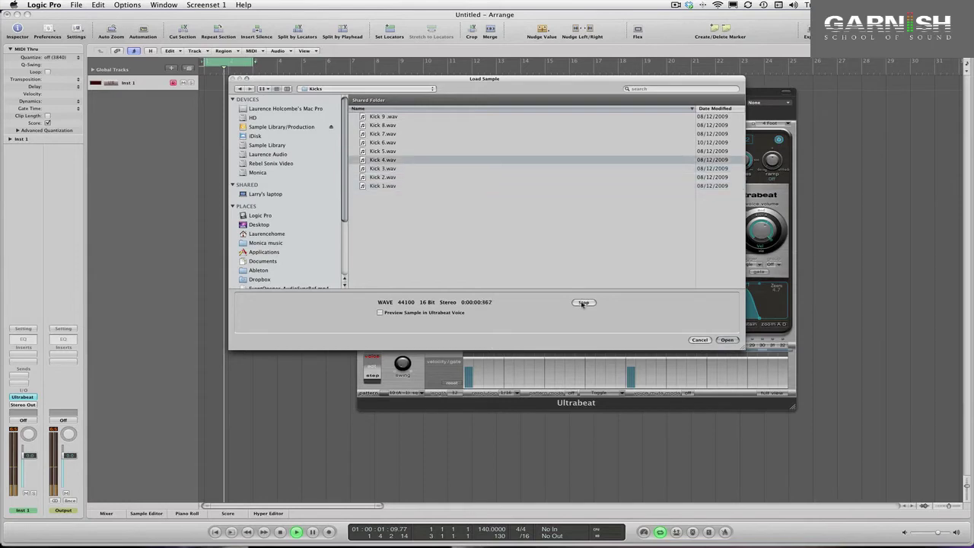
key(Up)
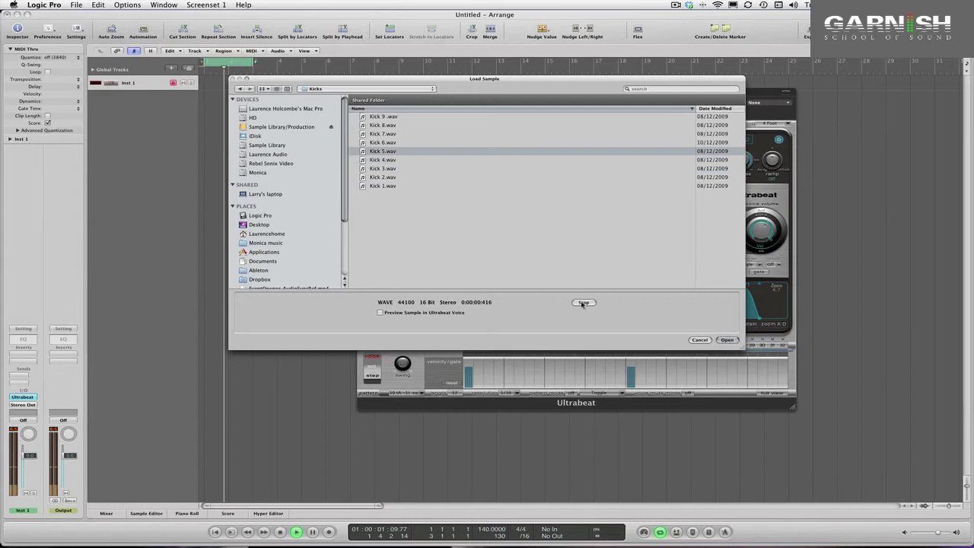
key(Up)
key(Up)
key(Up)
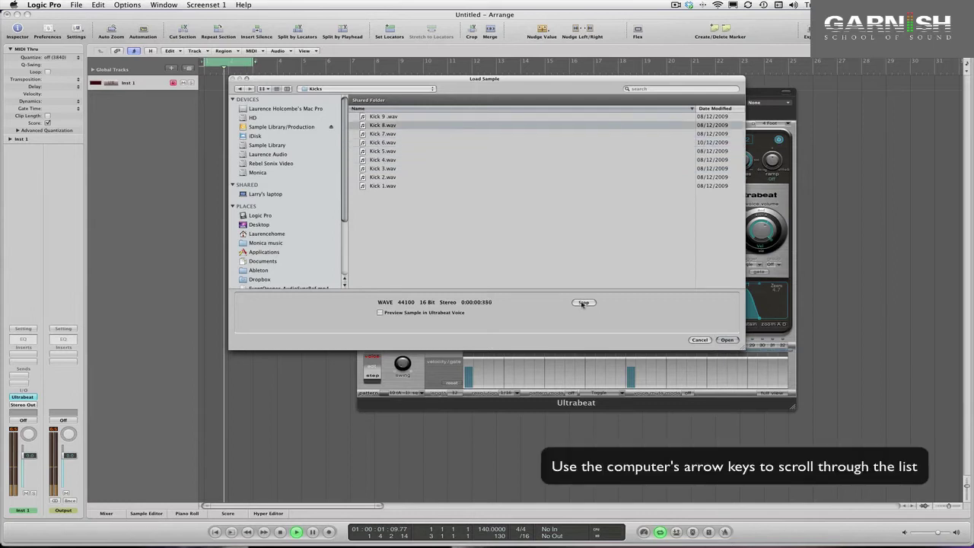
key(Up)
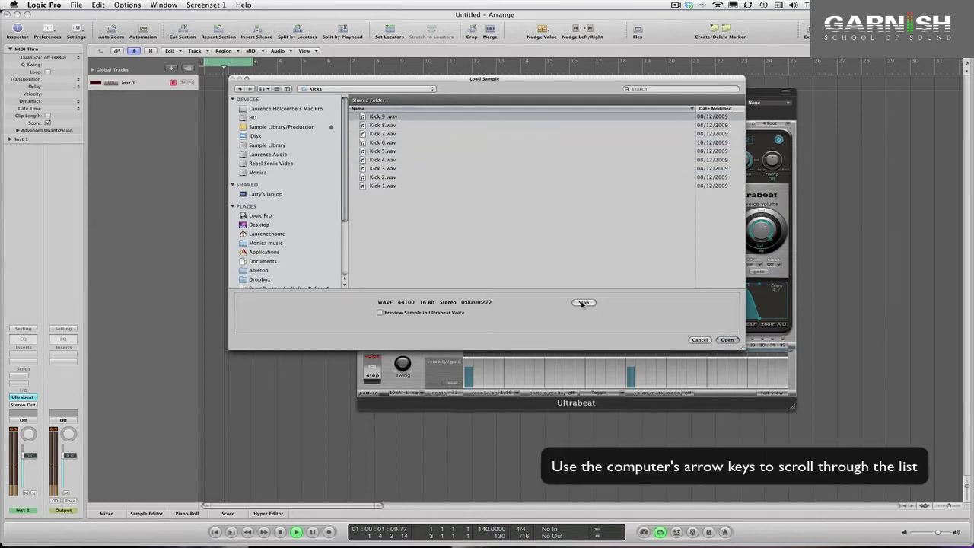
click(727, 341)
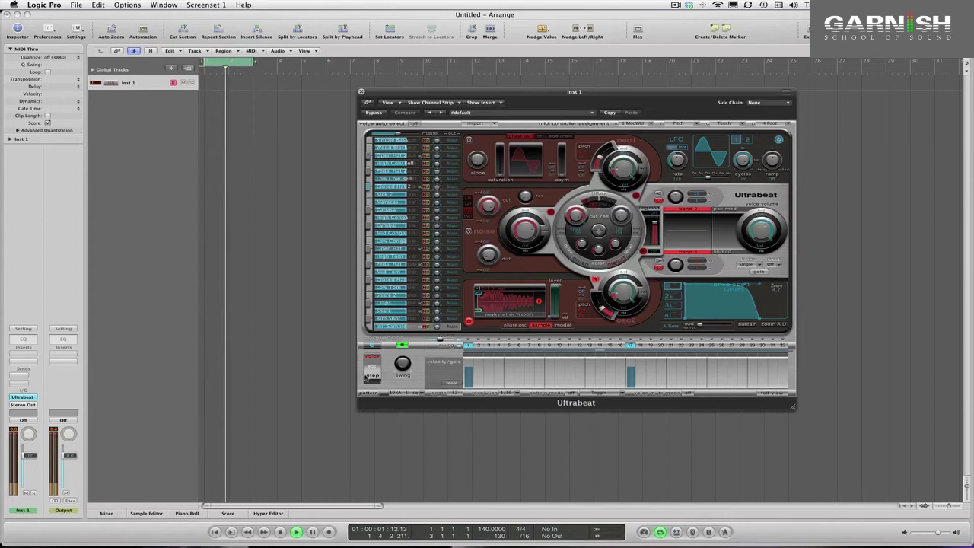
- Lower the Inst 1 channel level to about -1.1 and restart the loop
key(space)
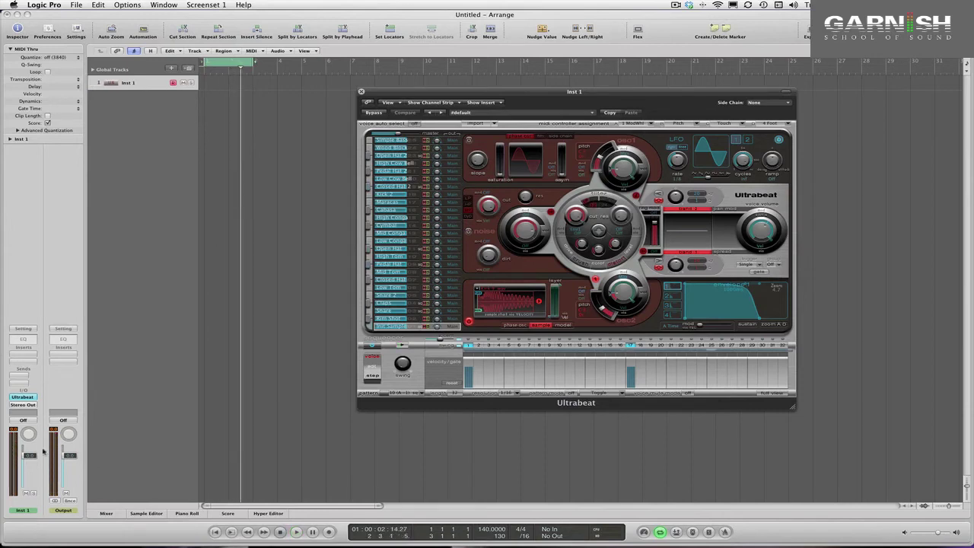
drag(32, 454, 32, 477)
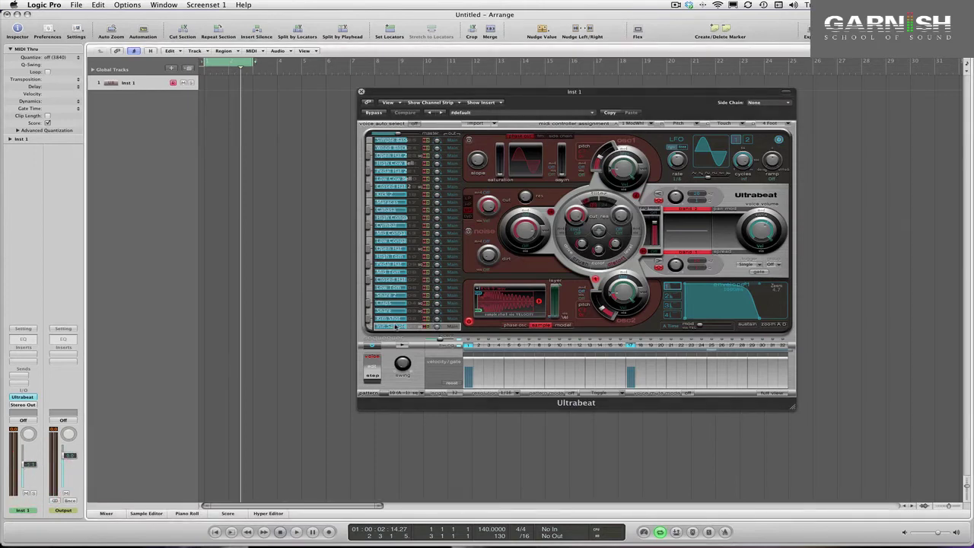
mouse_move(391, 326)
mouse_down()
mouse_move(441, 320)
mouse_move(436, 302)
mouse_move(384, 311)
mouse_up()
key(space)
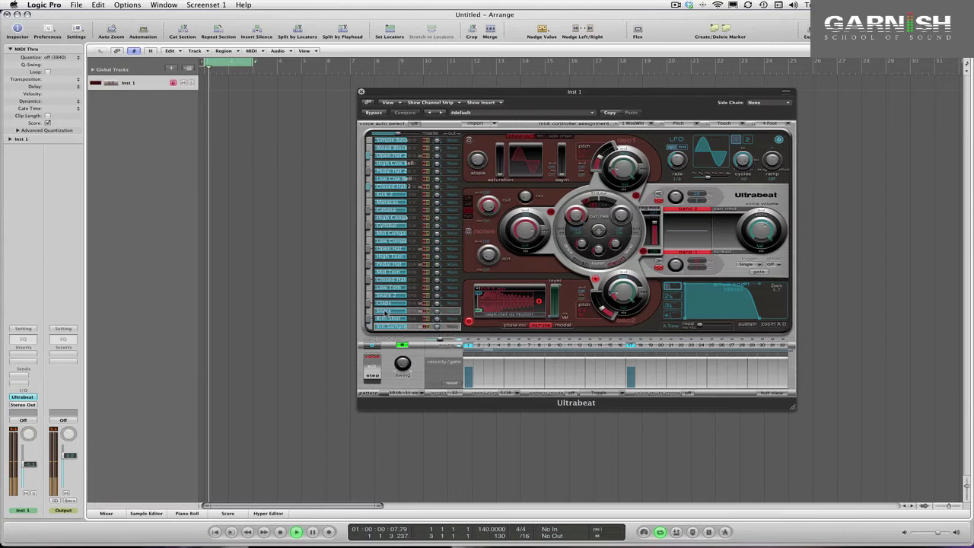
- Reset the snare voice to a blank sample voice and browse to the Snares folder
right_click(384, 311)
mouse_move(402, 342)
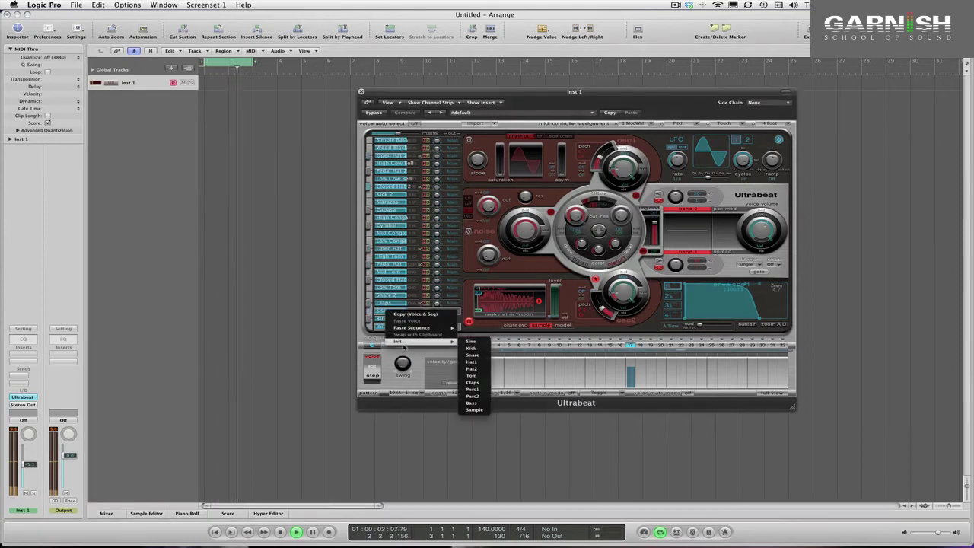
click(474, 410)
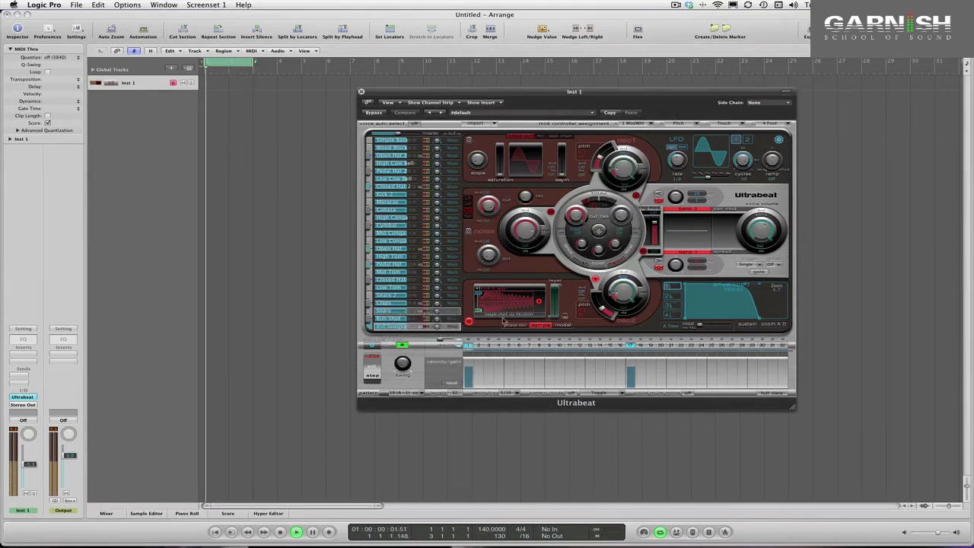
click(496, 295)
click(499, 300)
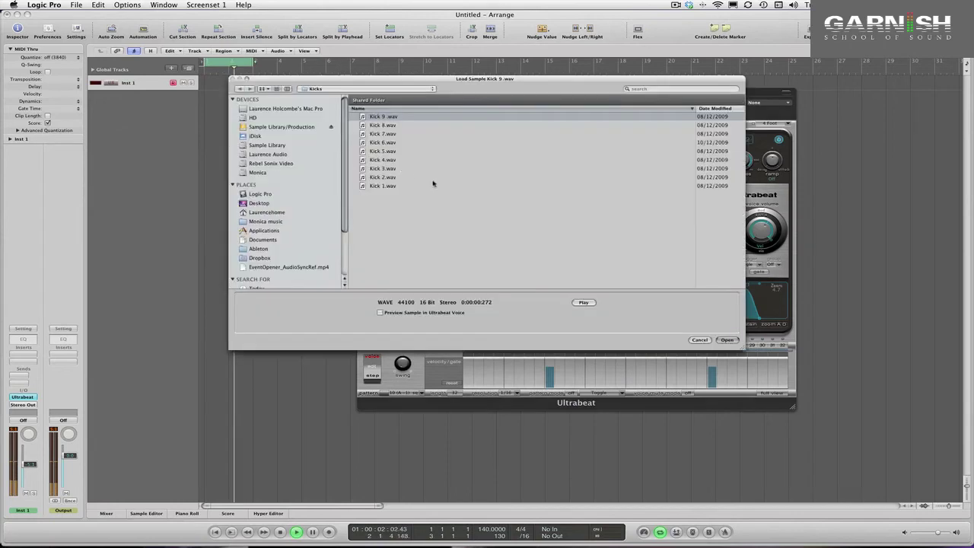
click(367, 89)
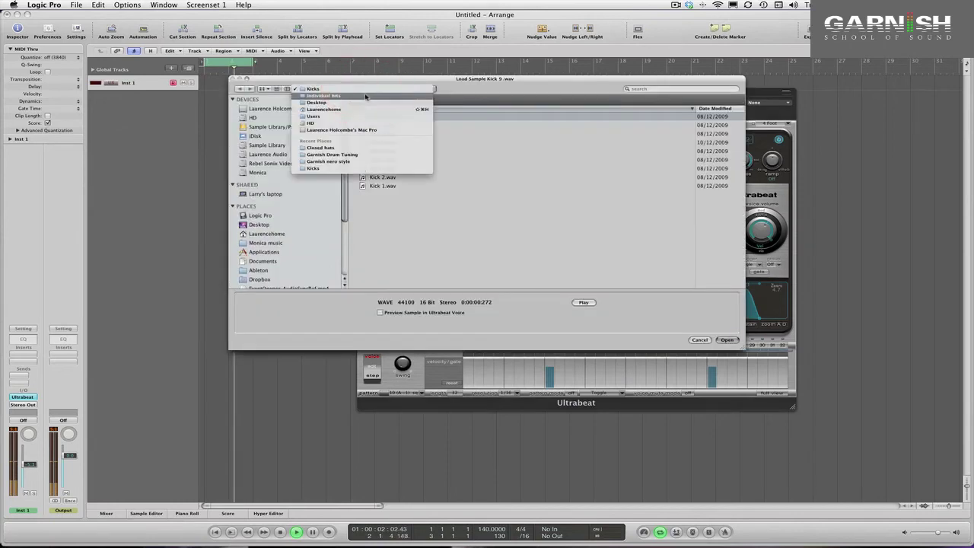
click(365, 96)
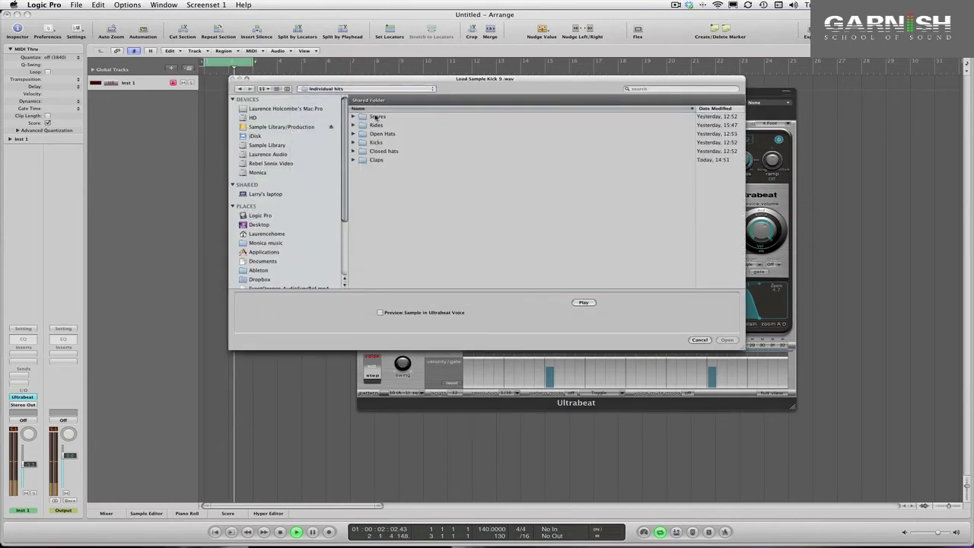
double_click(376, 118)
- Audition Snare 1 through Snare 7 and load Snare 8.wav into the voice
click(382, 177)
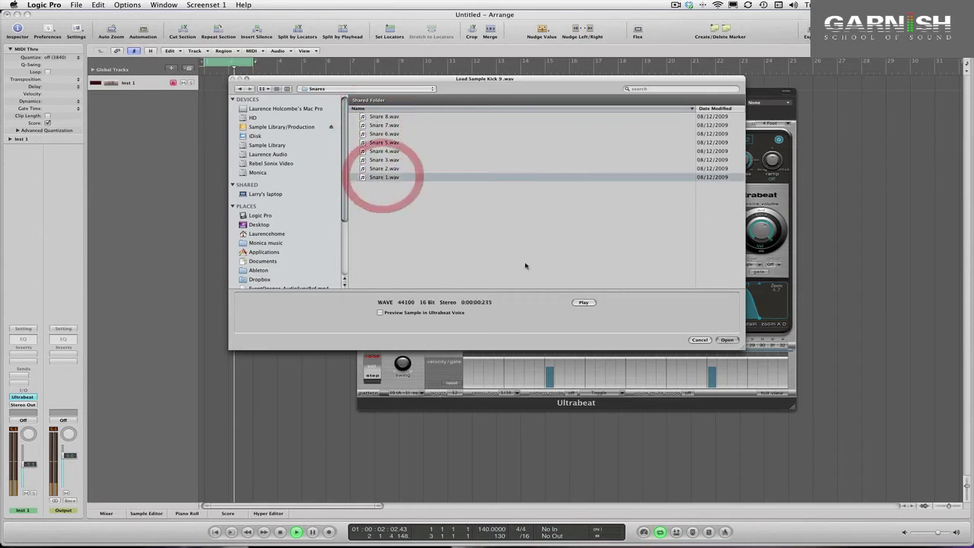
click(583, 303)
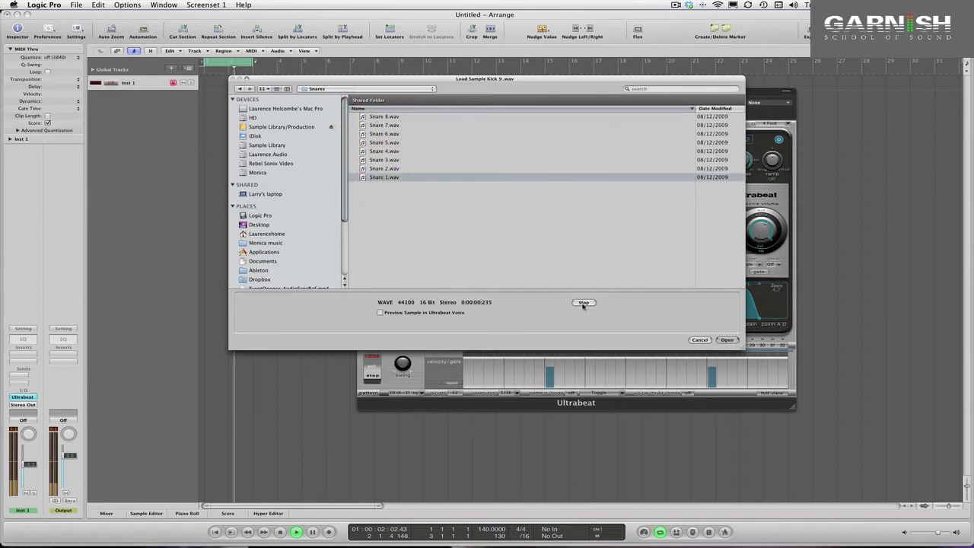
key(Up)
key(Up)
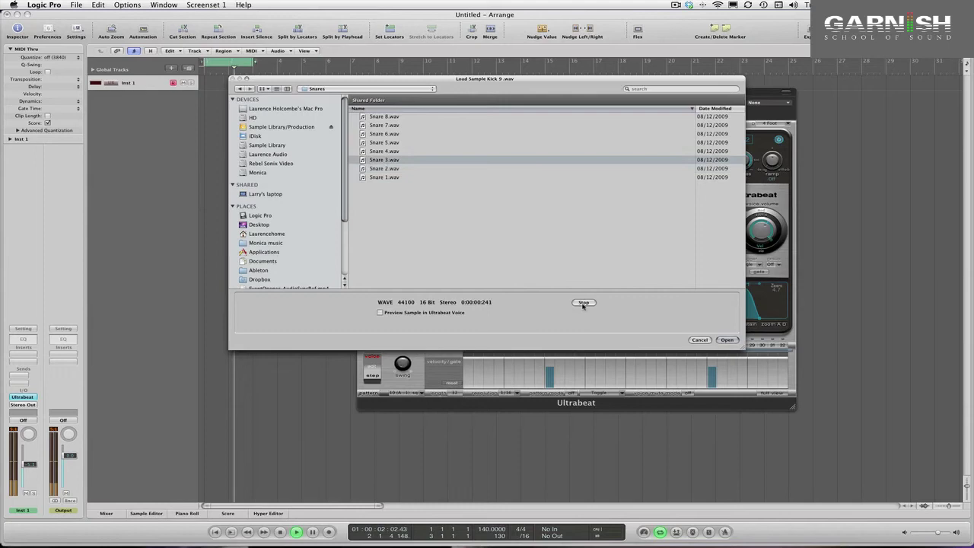
key(Up)
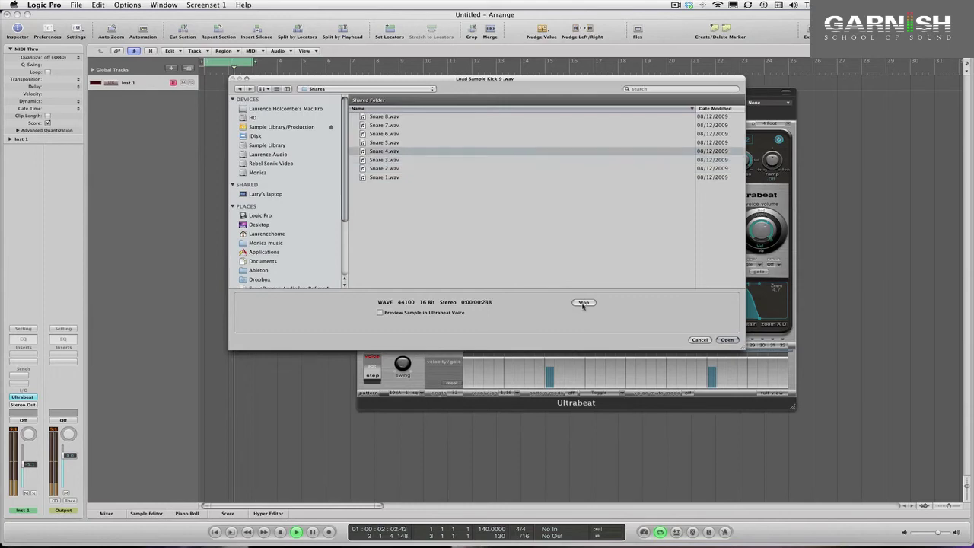
key(Up)
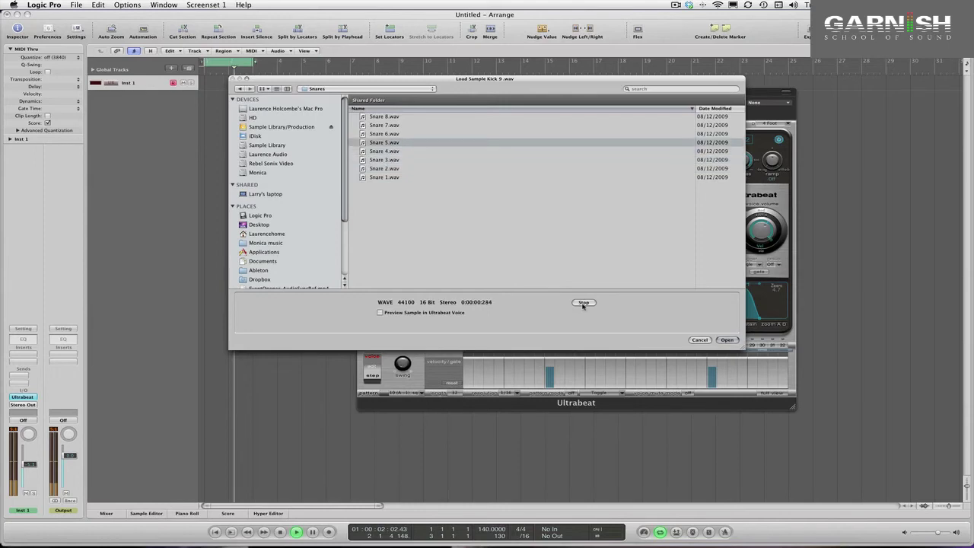
key(Up)
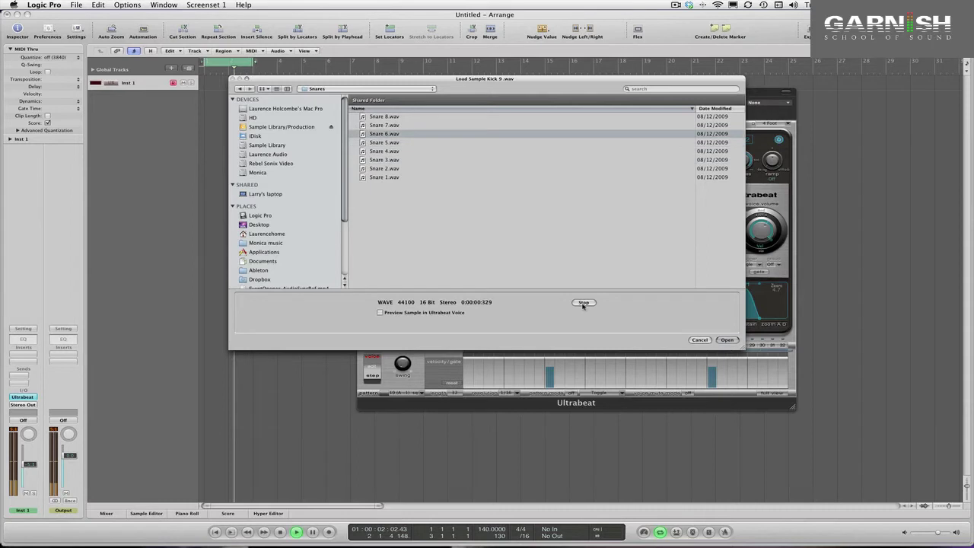
key(Up)
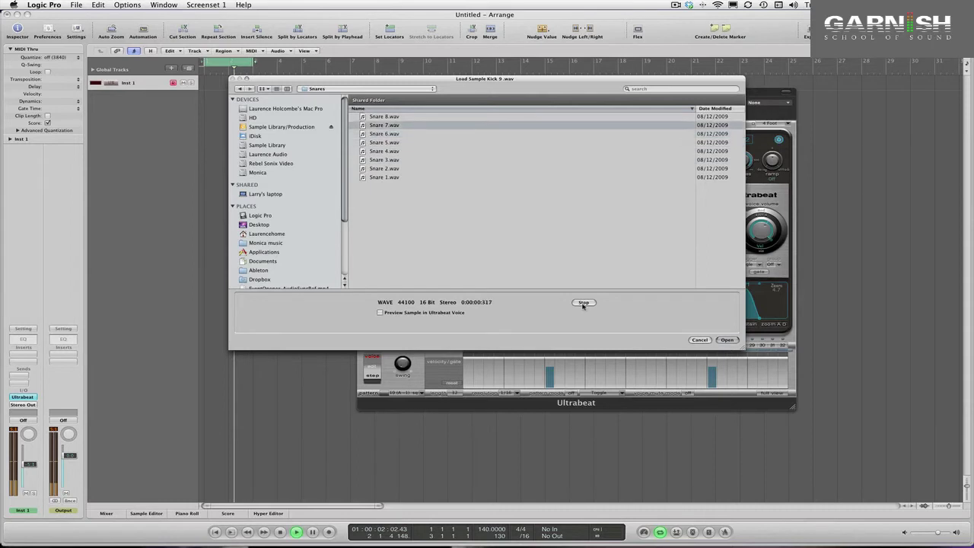
key(Up)
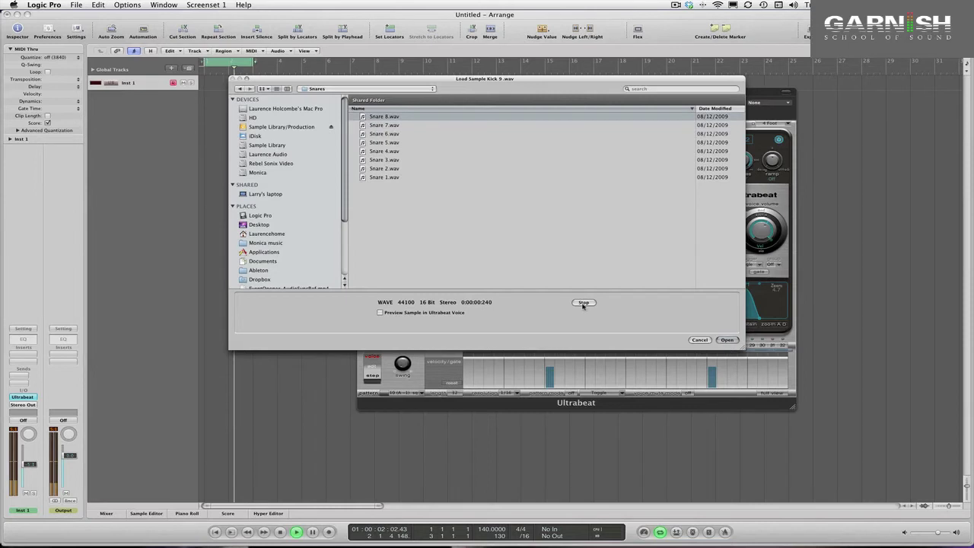
key(Down)
key(Down)
key(Down)
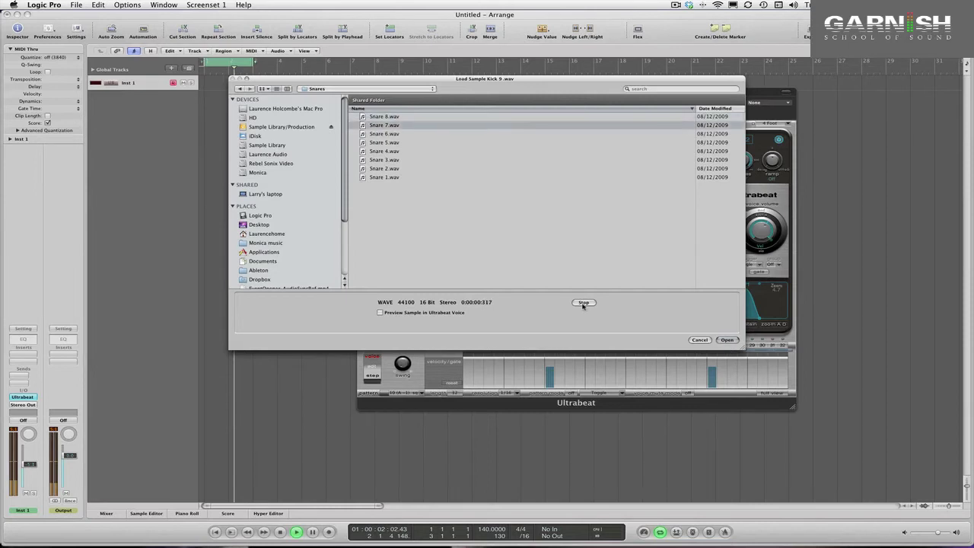
key(Down)
key(Down)
key(Down)
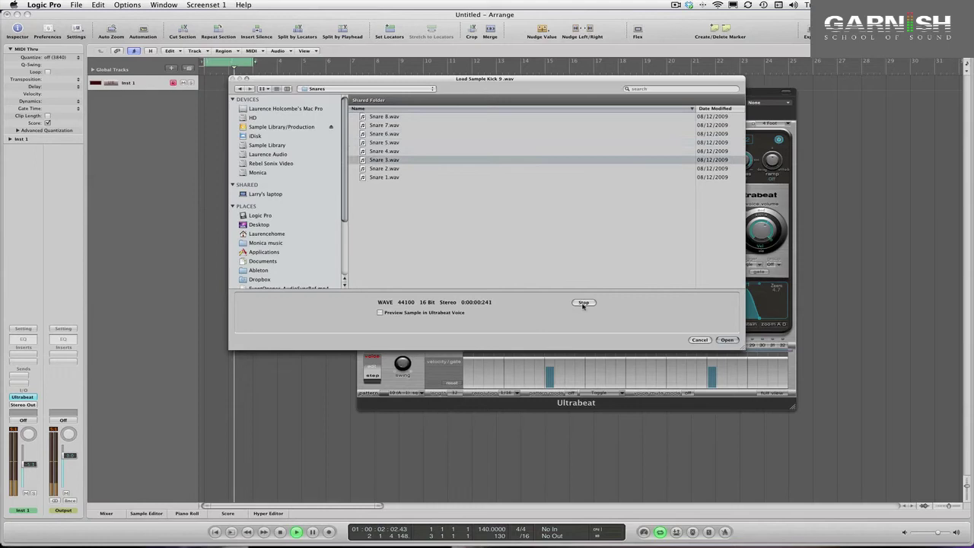
key(Down)
key(Up)
key(Up)
key(Up)
key(Up)
key(Up)
key(Up)
key(Up)
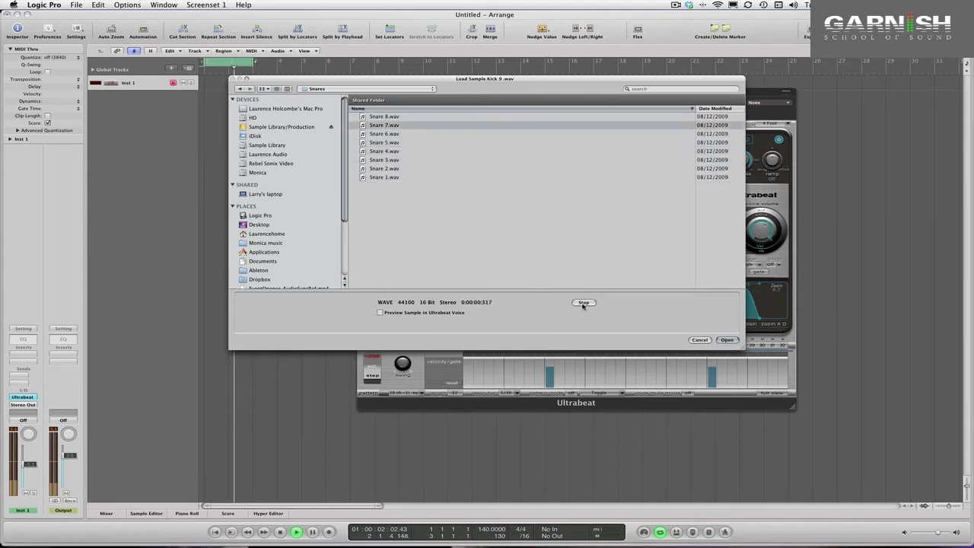
click(726, 341)
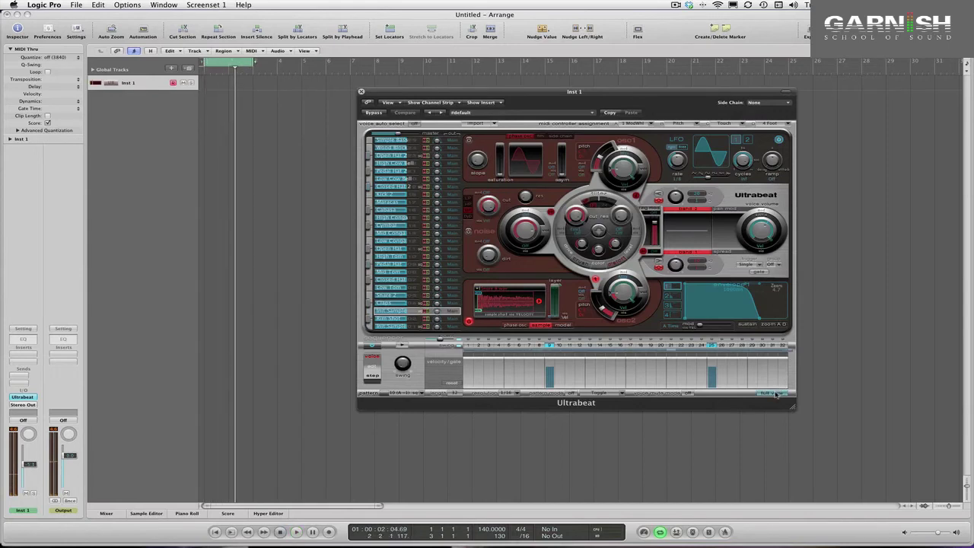
- Start the loop and reset the Clap voice to an Init 'Sample' voice
key(space)
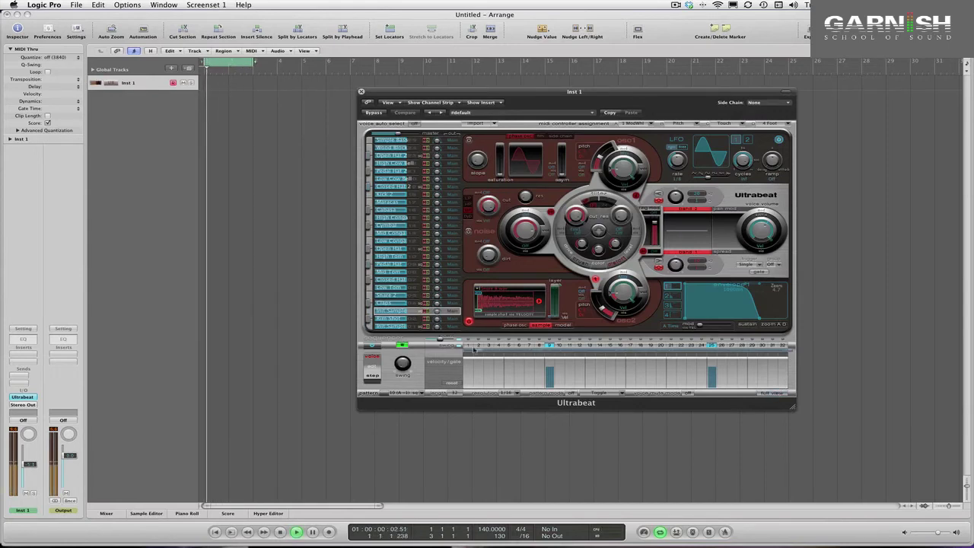
click(384, 303)
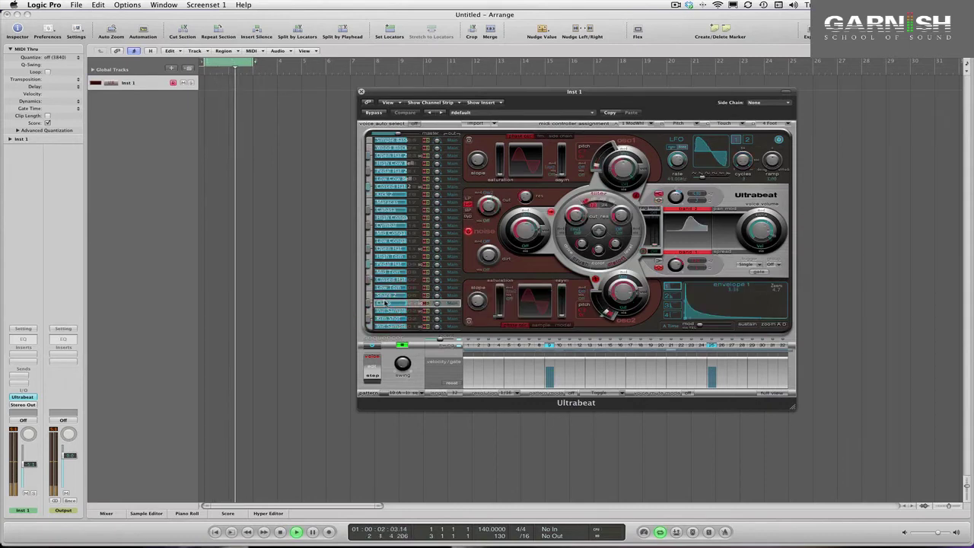
right_click(384, 303)
mouse_move(401, 332)
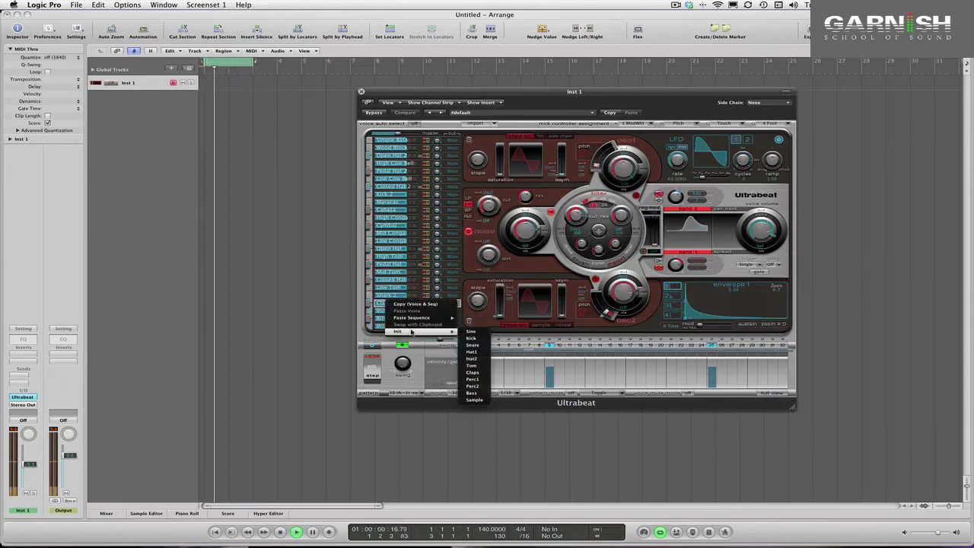
click(475, 400)
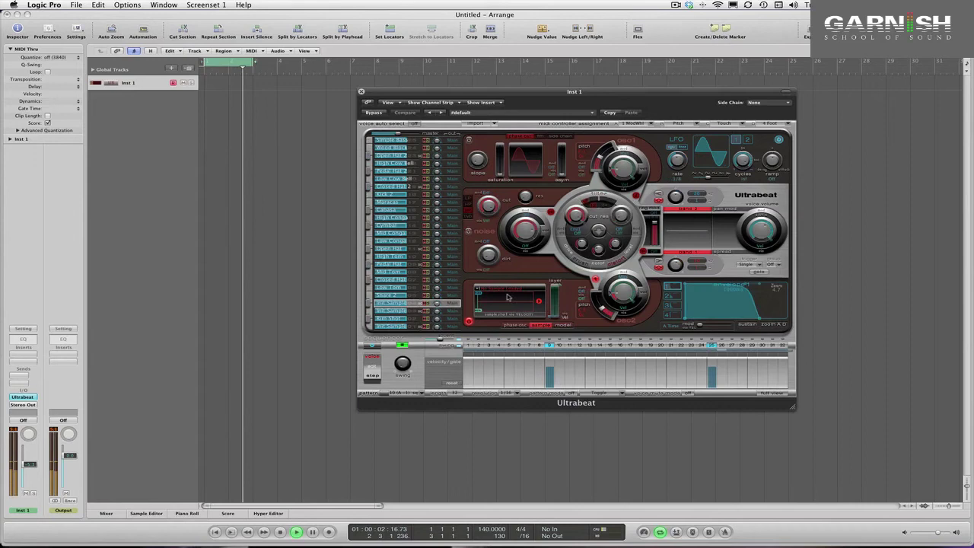
- Open Load Sample for oscillator 2 and browse to Individual hits > Claps
click(503, 292)
click(501, 299)
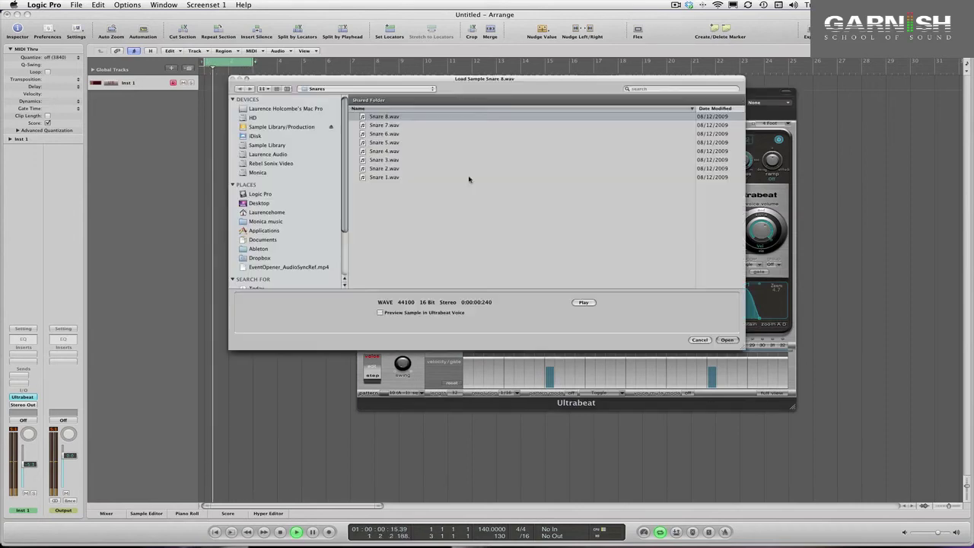
click(351, 89)
click(348, 97)
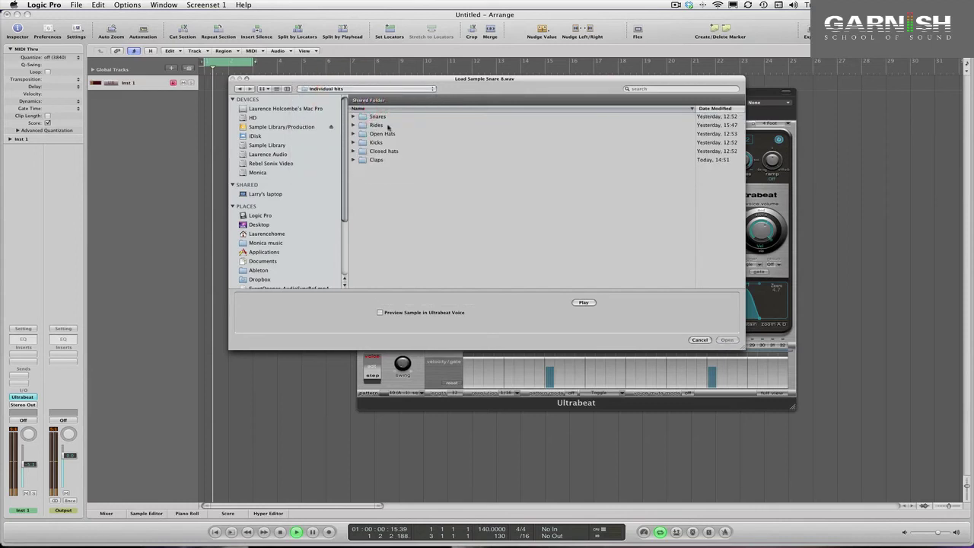
double_click(374, 159)
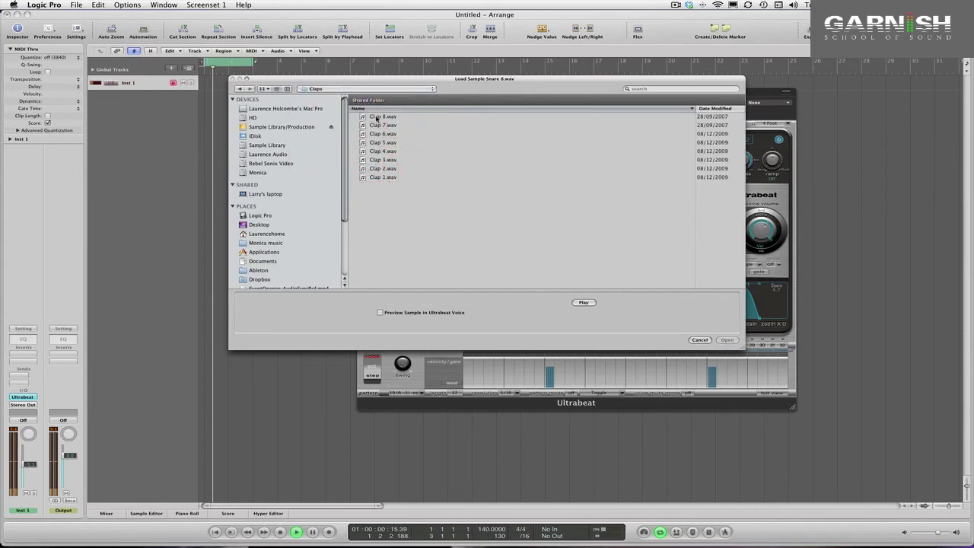
- Audition Clap 8 down to Clap 5 and load Clap 7.wav into the voice
click(376, 117)
click(583, 303)
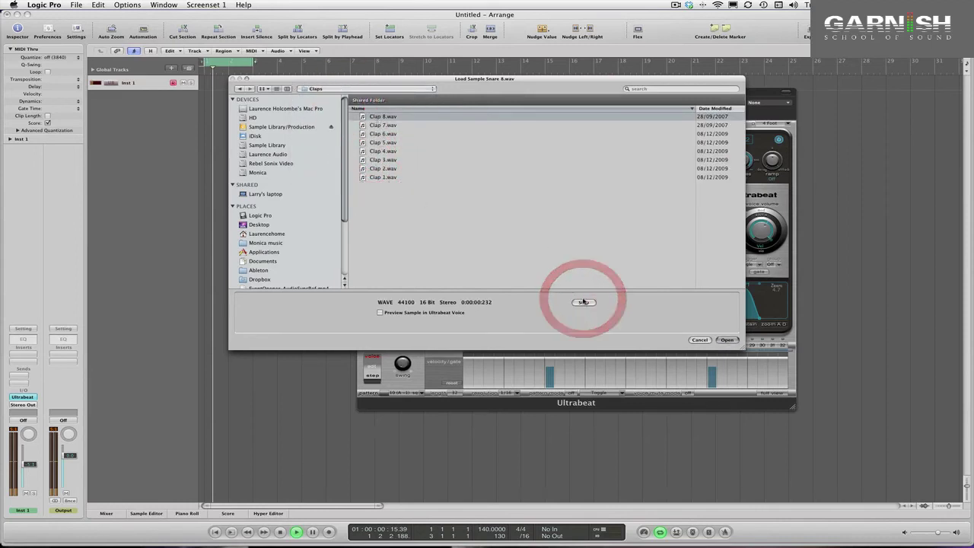
key(Down)
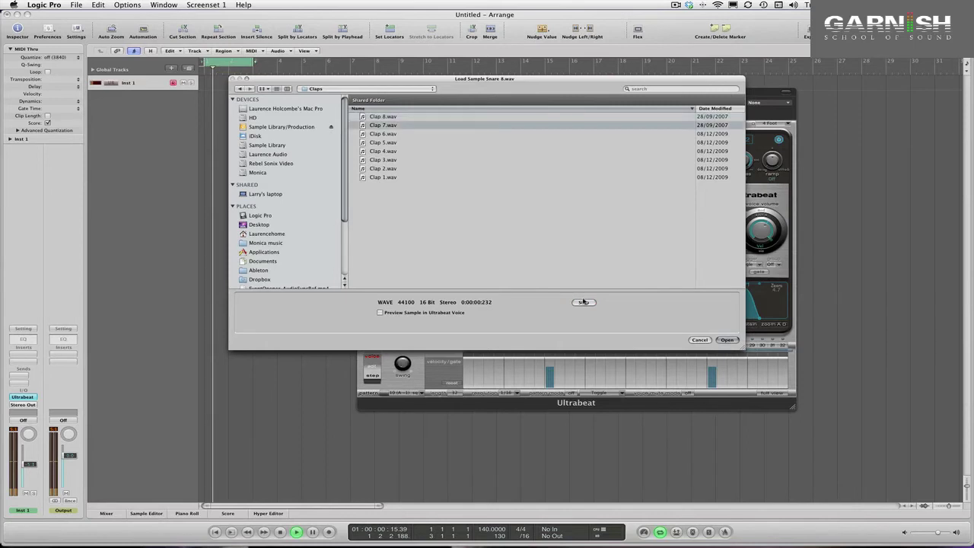
key(Down)
key(Down)
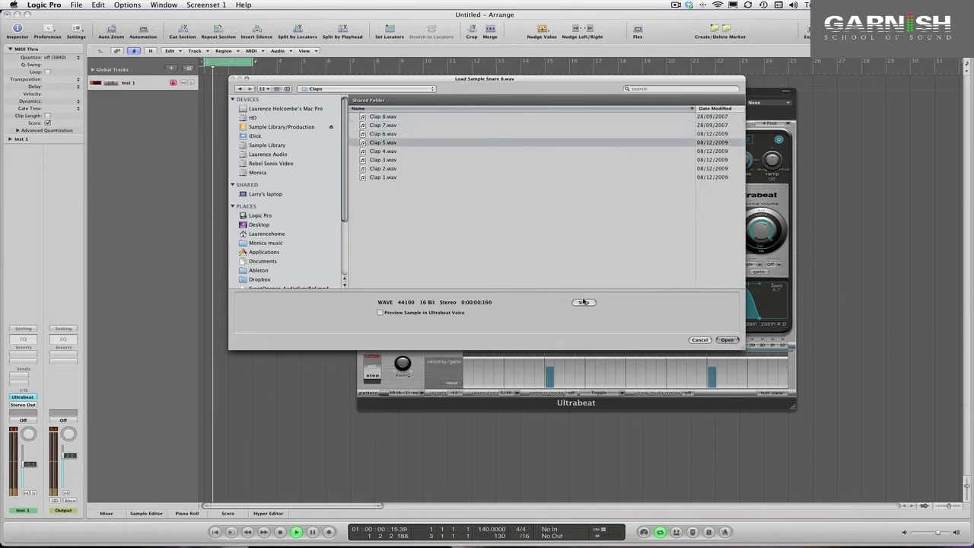
key(Down)
key(Down)
key(Down)
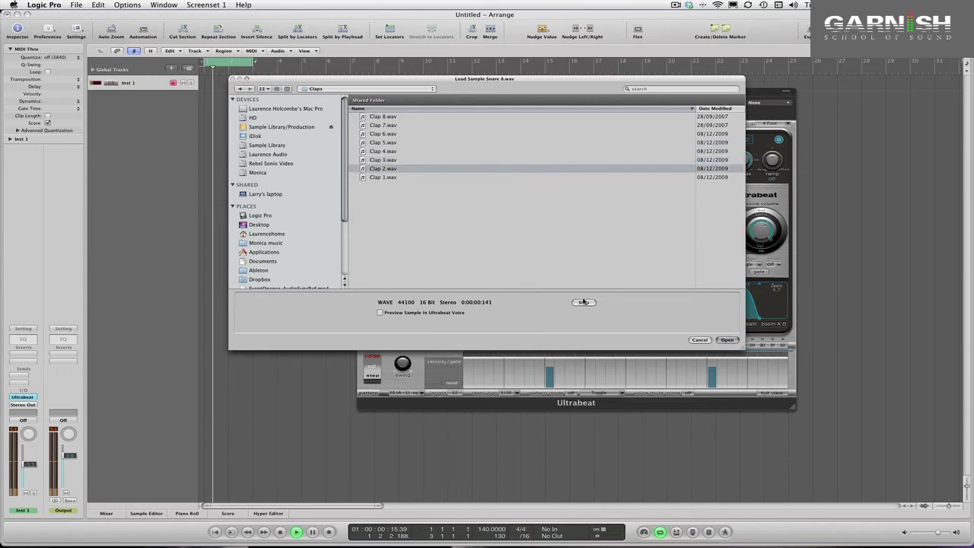
key(Down)
key(Up)
key(Up)
key(Up)
key(Up)
key(Up)
key(Up)
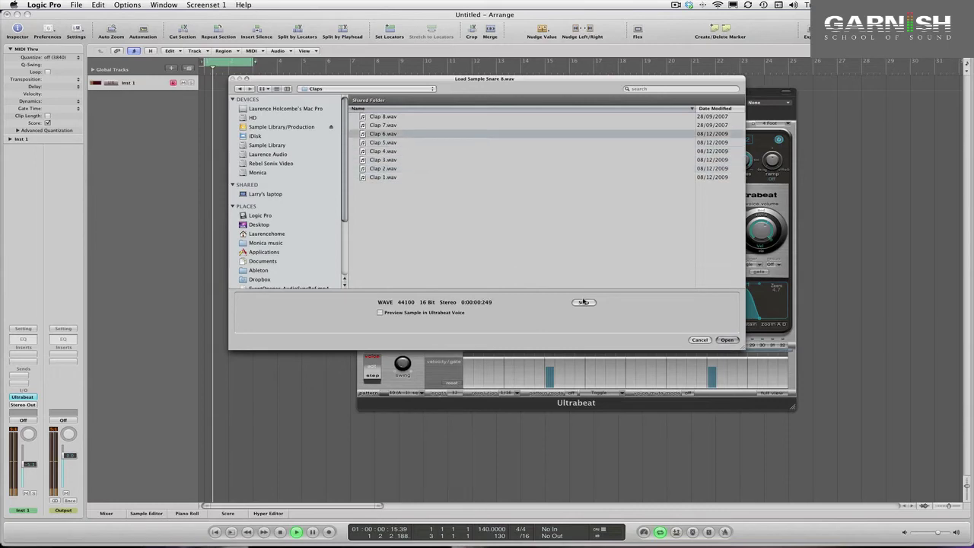
click(727, 340)
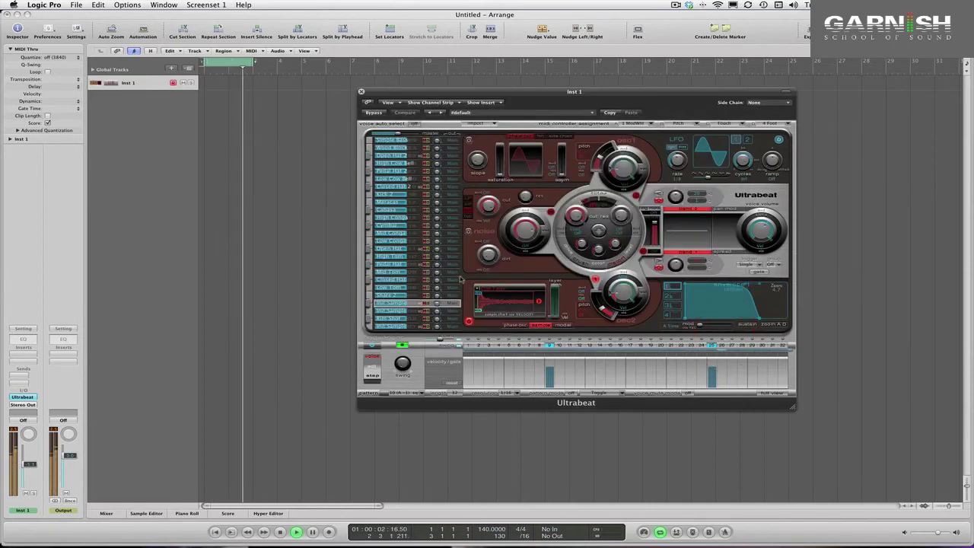
- Reset another voice to an empty sample voice and open oscillator 2's Load Sample browser
right_click(396, 268)
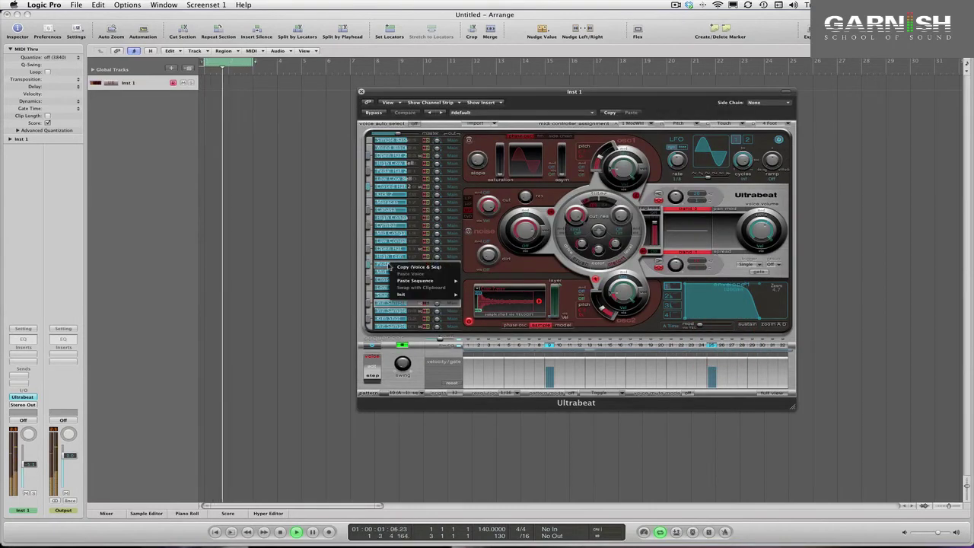
mouse_move(403, 295)
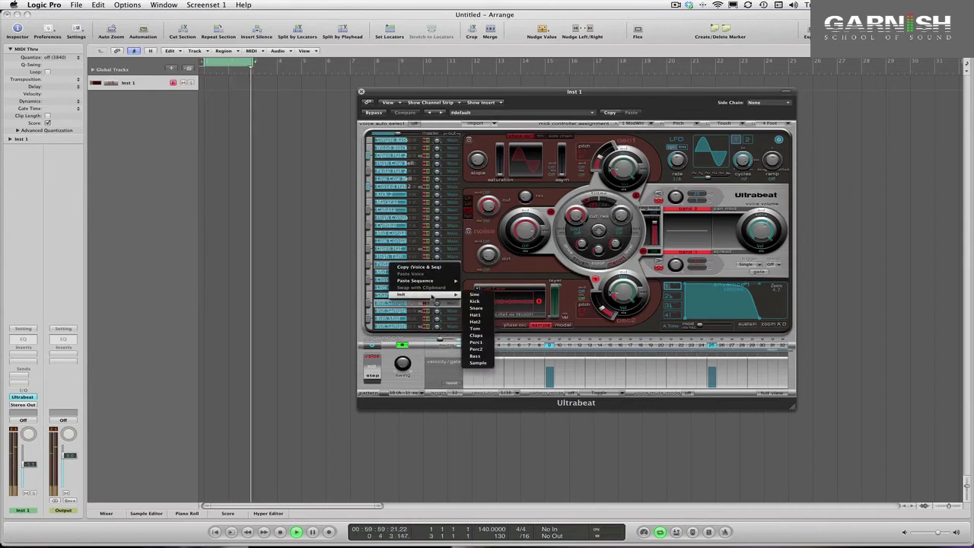
click(479, 362)
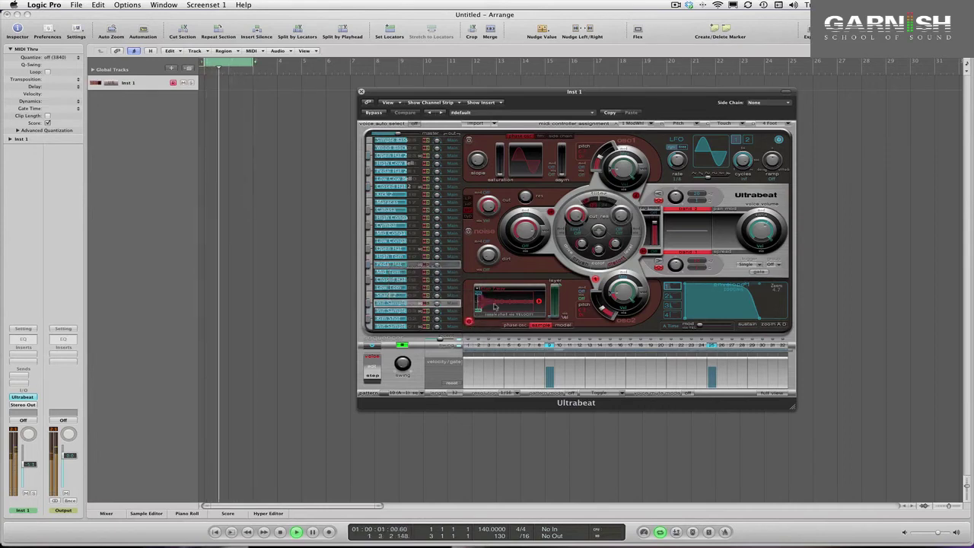
click(493, 291)
click(498, 296)
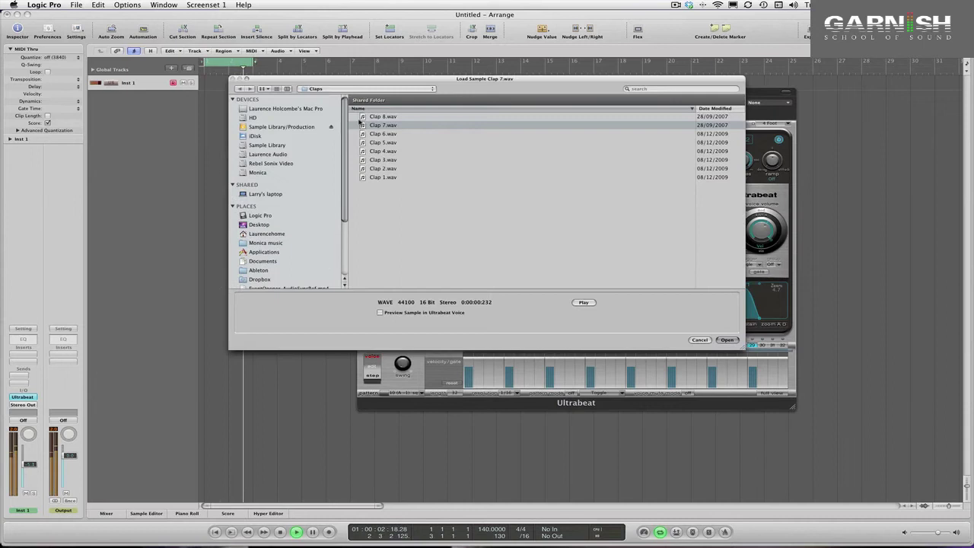
- Go to Individual hits > Rides and preview Ride 1, Ride 2 and Ride 3
click(346, 90)
click(348, 98)
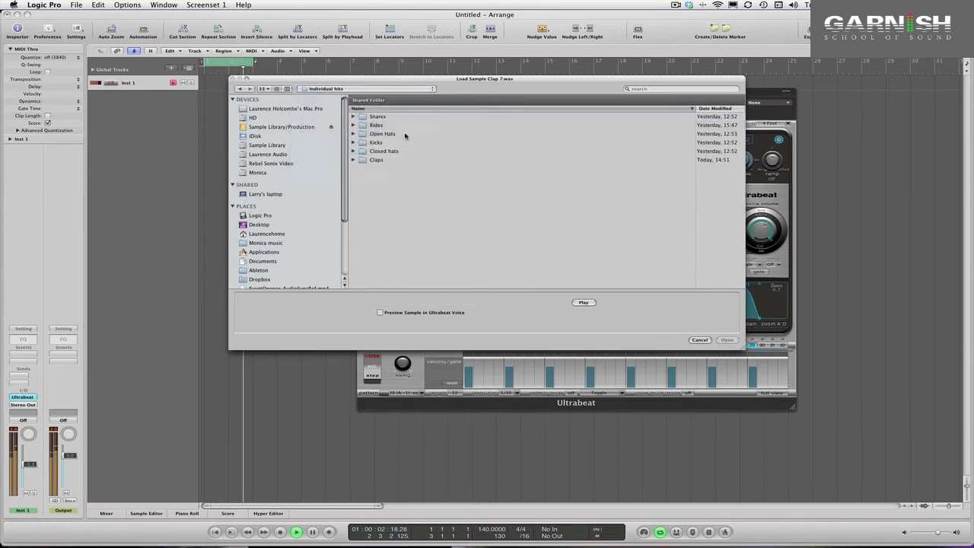
double_click(377, 125)
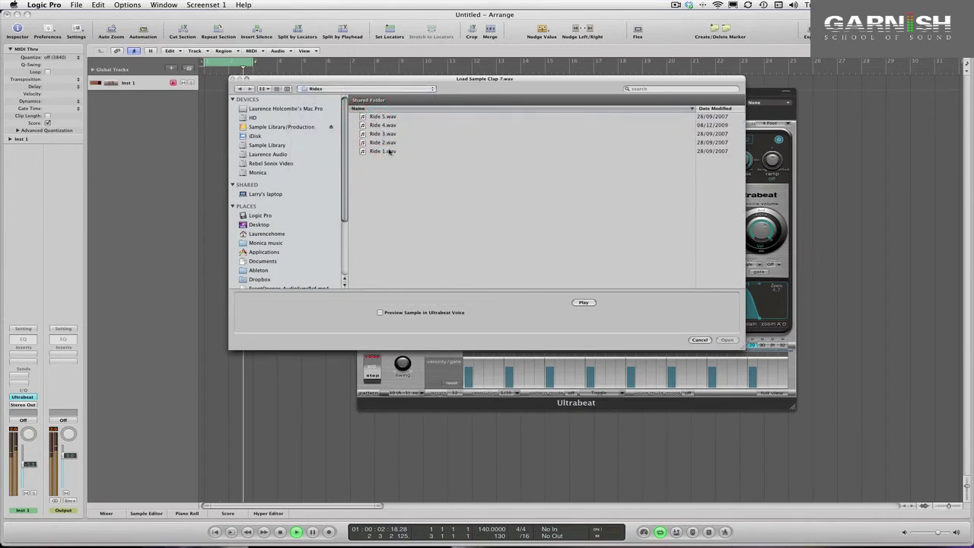
click(391, 151)
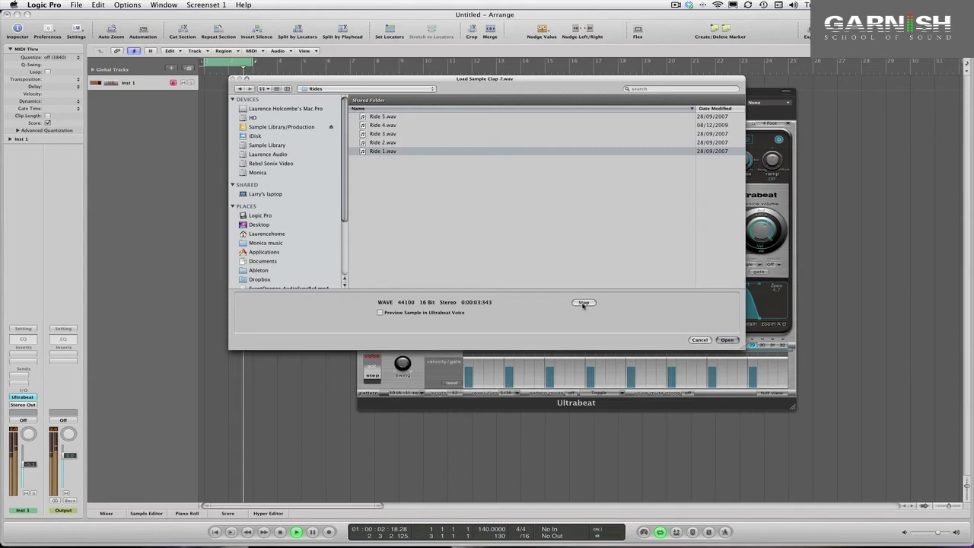
key(Up)
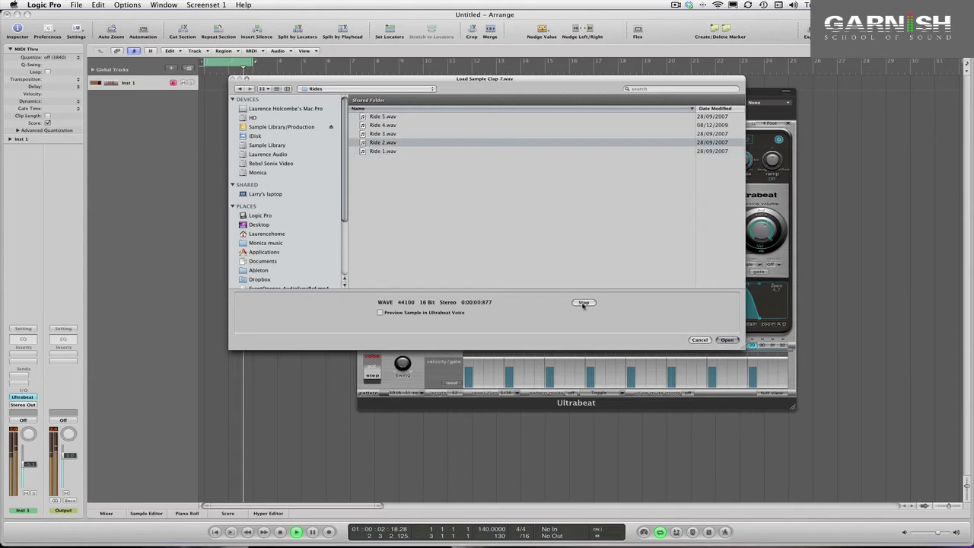
key(Up)
key(Up)
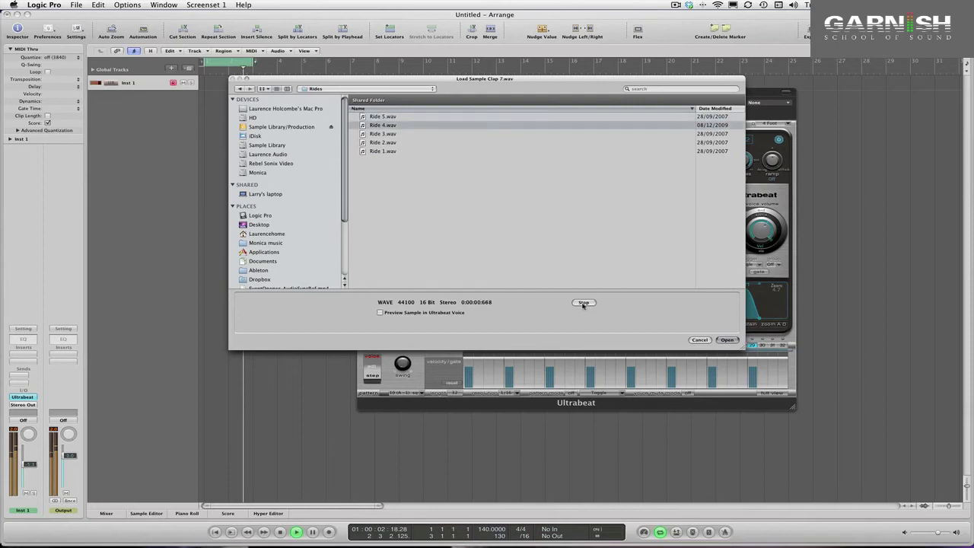
- Load the chosen ride sample and start adjusting envelope 4's release
click(728, 340)
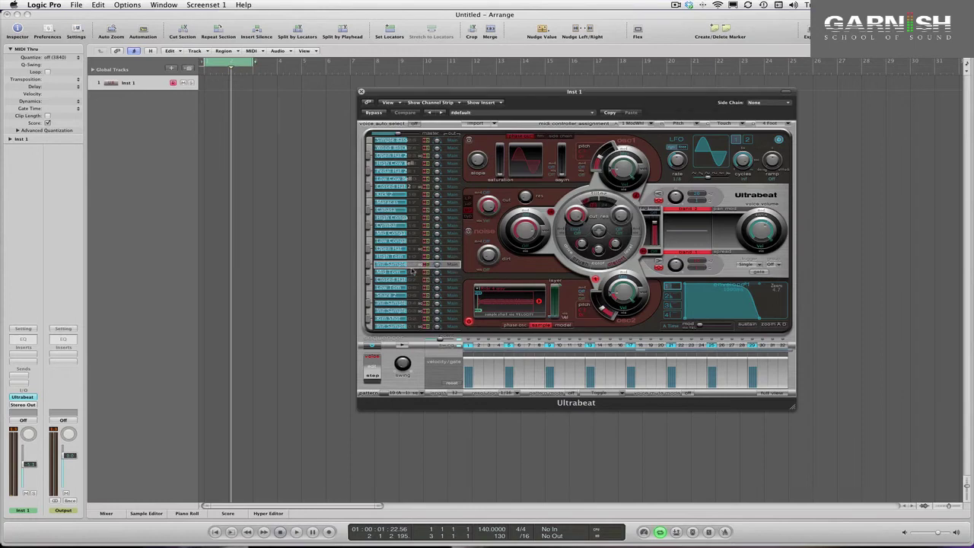
click(672, 315)
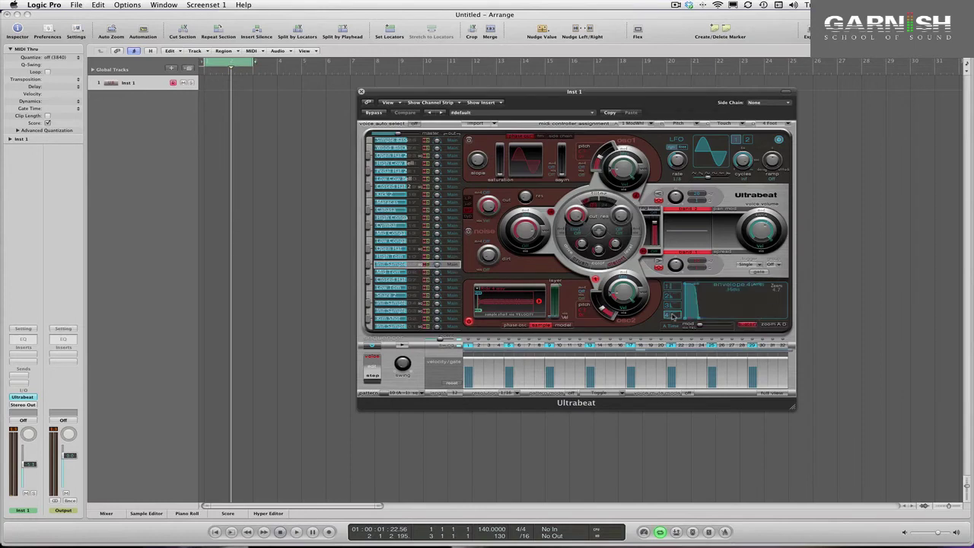
drag(690, 289, 698, 321)
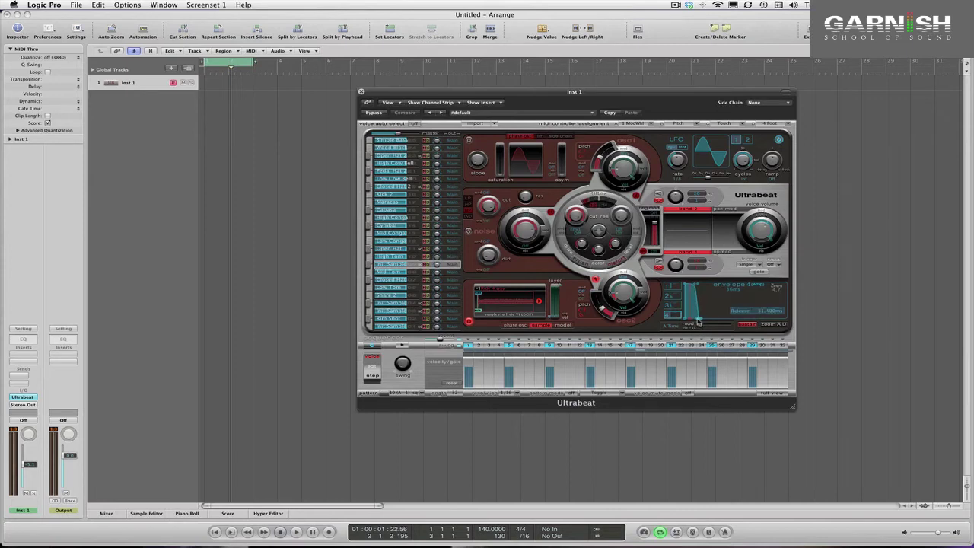
- Enlarge the envelope view, reshape the release into a quick decaying curve, and restart playback
click(770, 326)
drag(781, 321, 882, 319)
drag(971, 318, 844, 319)
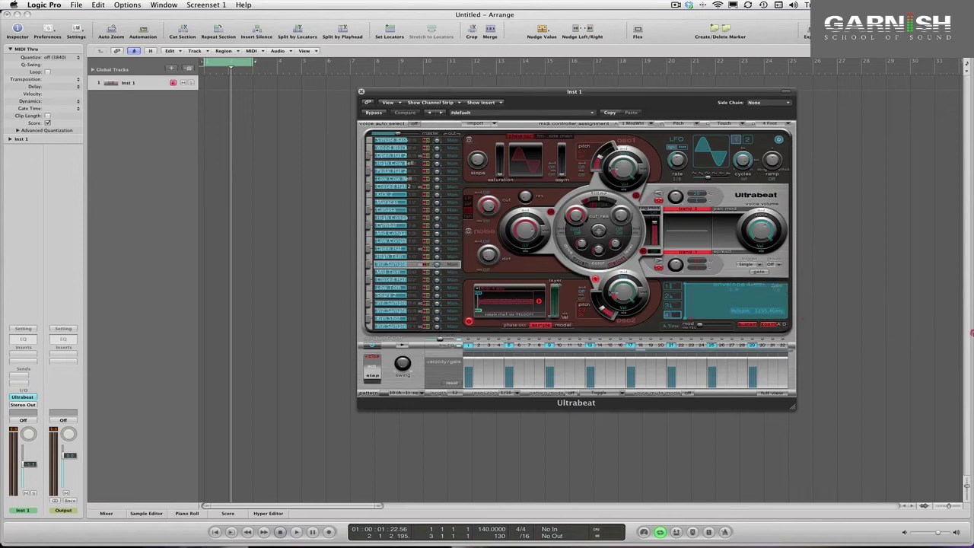
drag(971, 337, 805, 295)
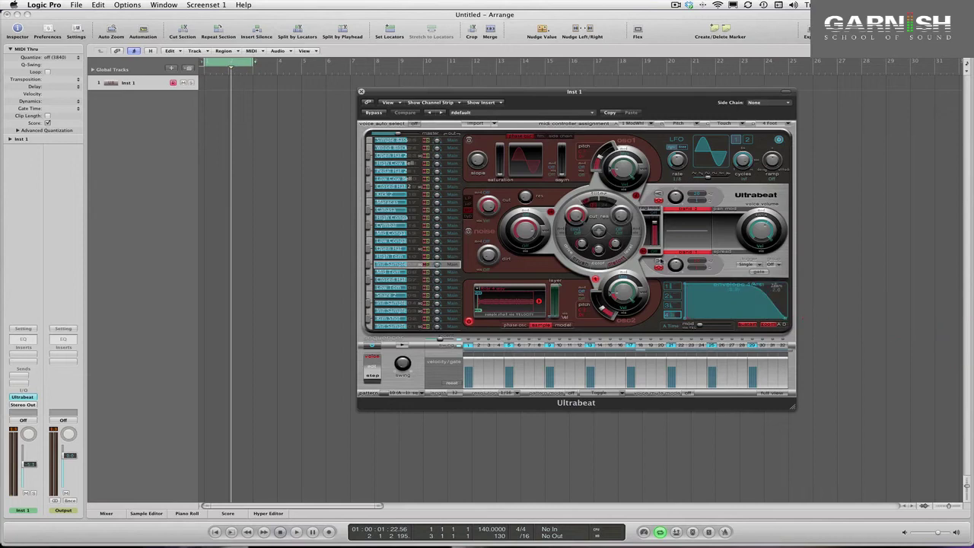
key(space)
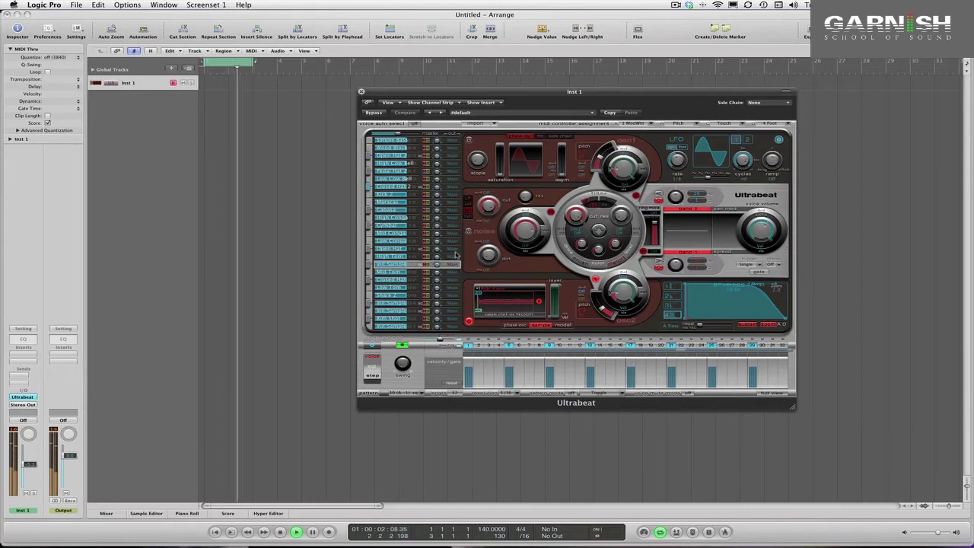
- Set the Tom Sample voice volume to -4.5 dB and select the Closed Hat 2 voice
click(401, 264)
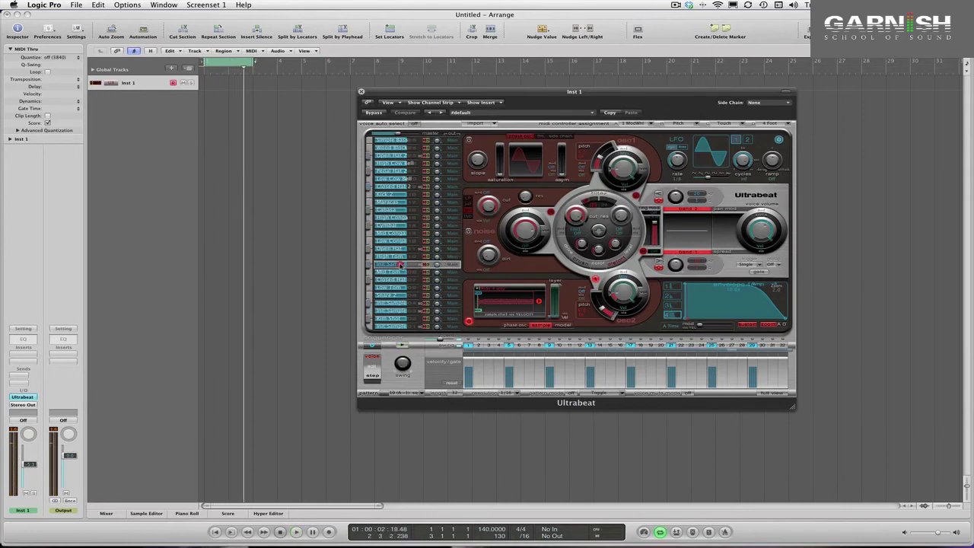
drag(397, 264, 395, 264)
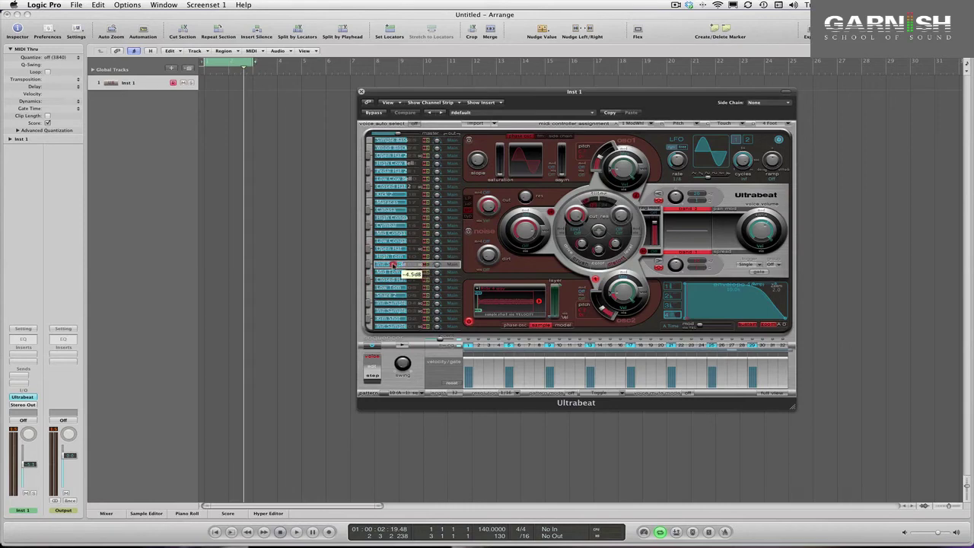
drag(395, 264, 393, 264)
click(392, 264)
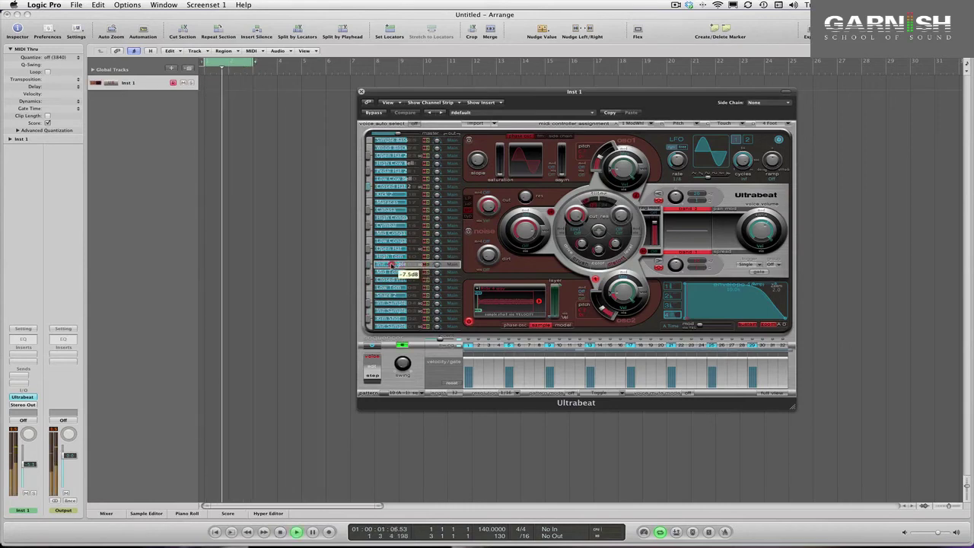
click(397, 187)
right_click(396, 187)
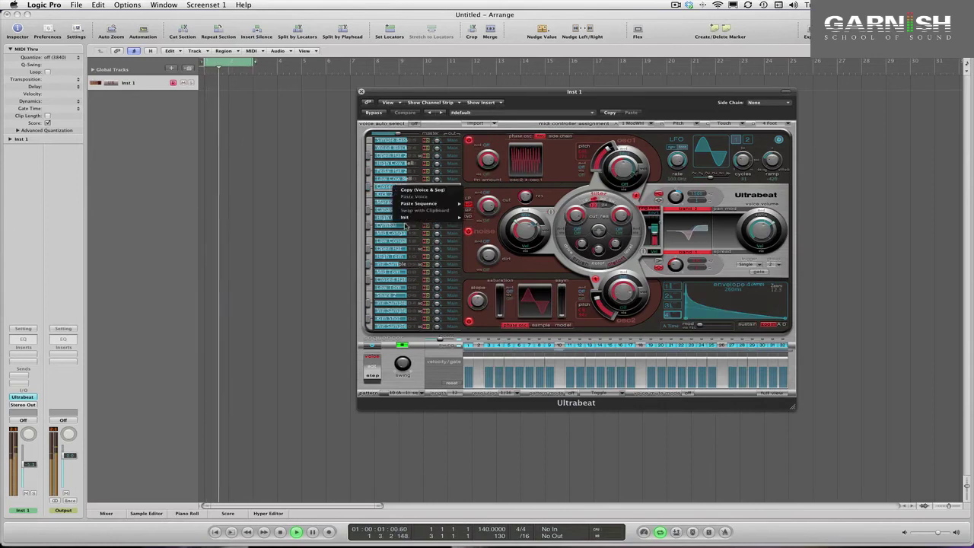
- Reset Closed Hat 2 to an empty sample voice and browse to the Closed hats folder
mouse_move(449, 218)
click(480, 285)
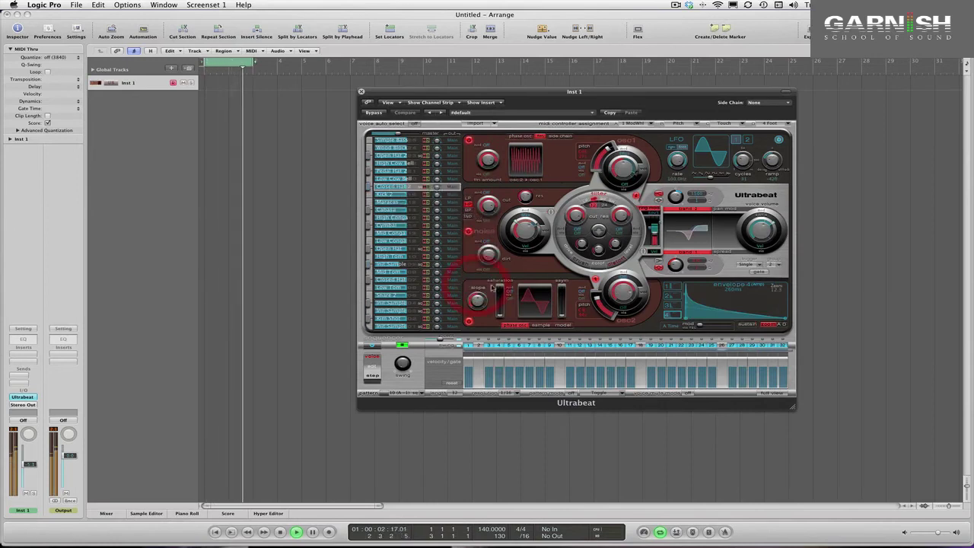
click(498, 292)
click(500, 297)
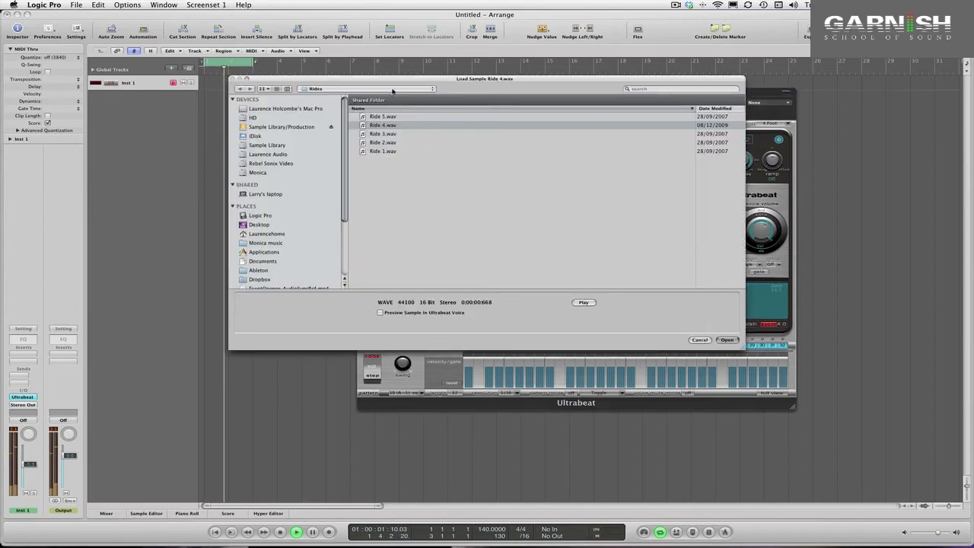
click(393, 89)
click(393, 96)
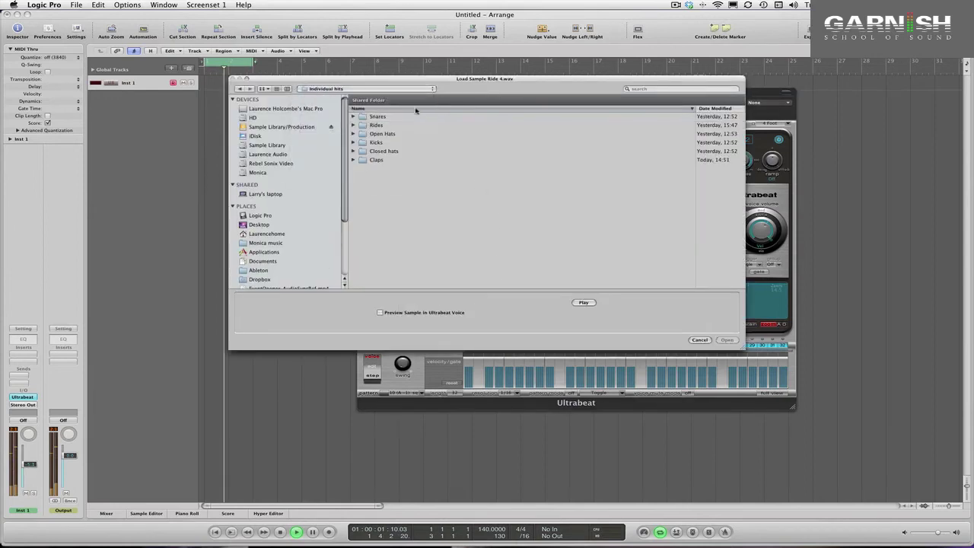
double_click(384, 150)
- Audition the hihat samples and load hihat 7.wav into the voice
click(383, 116)
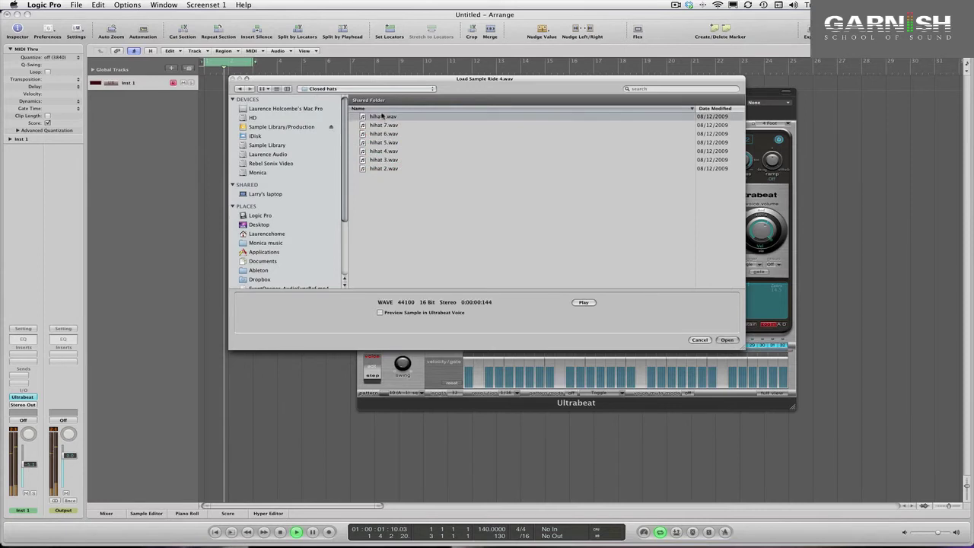
click(583, 302)
key(Down)
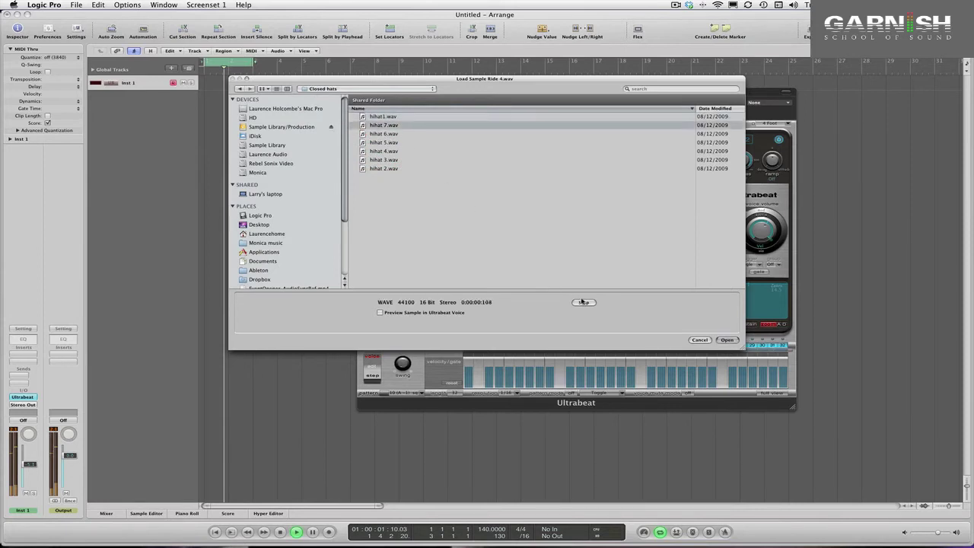
key(Down)
key(Down)
key(Down)
key(Down)
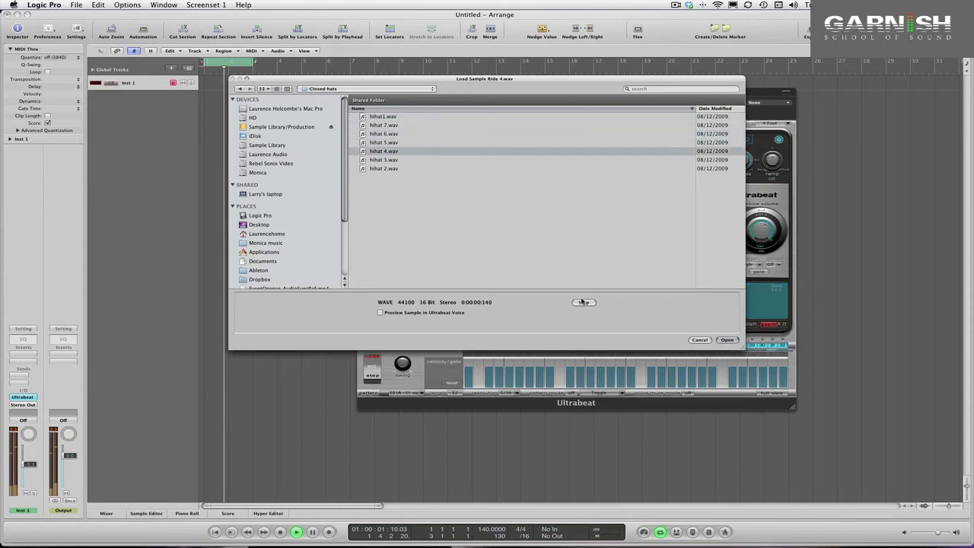
key(Down)
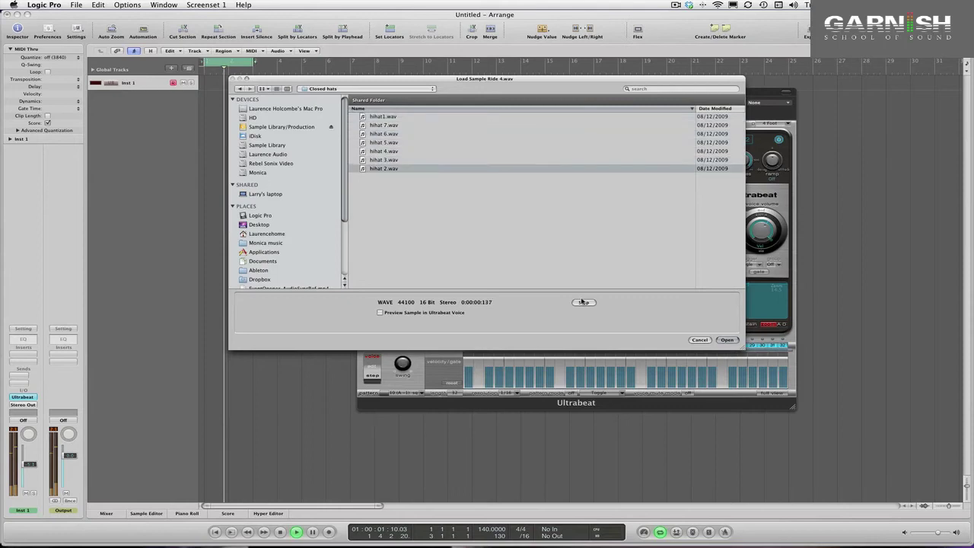
key(Up)
key(Up)
key(Up)
key(Up)
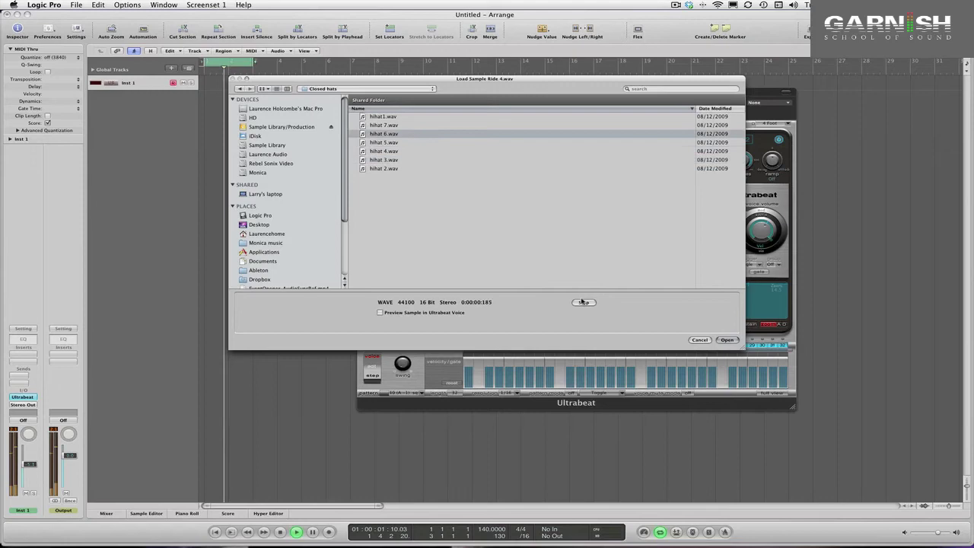
key(Up)
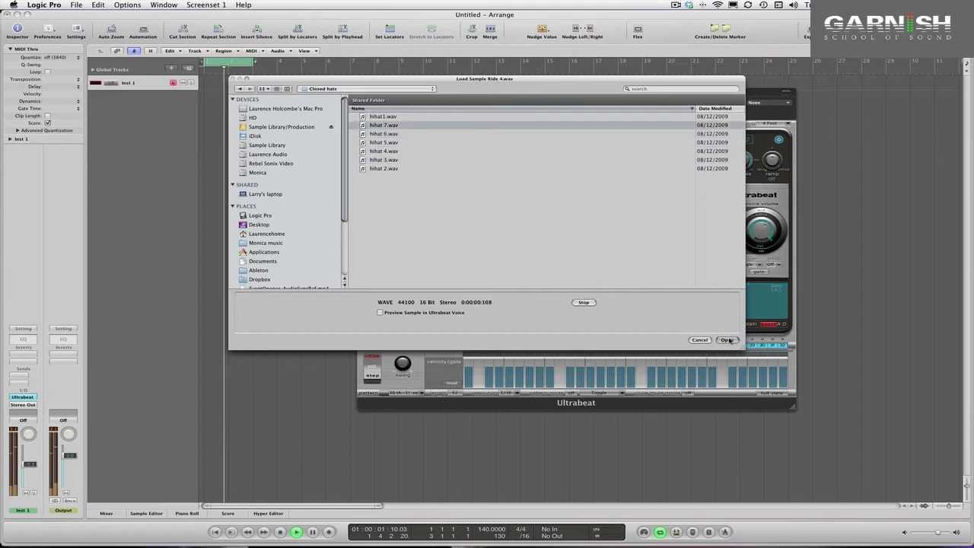
click(727, 340)
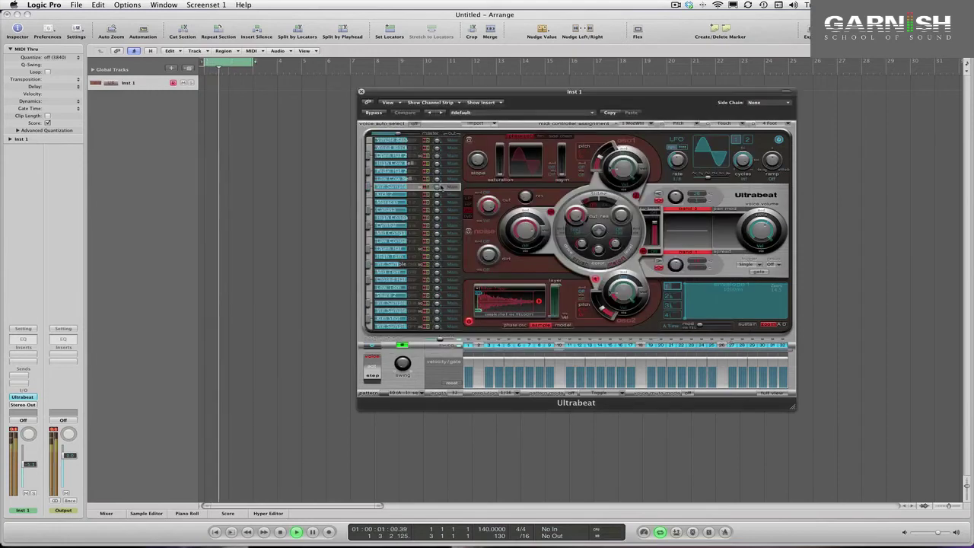
- Turn the hi-hat voice down to -7.5 dB and reset the next voice as a sample voice
drag(400, 186, 391, 188)
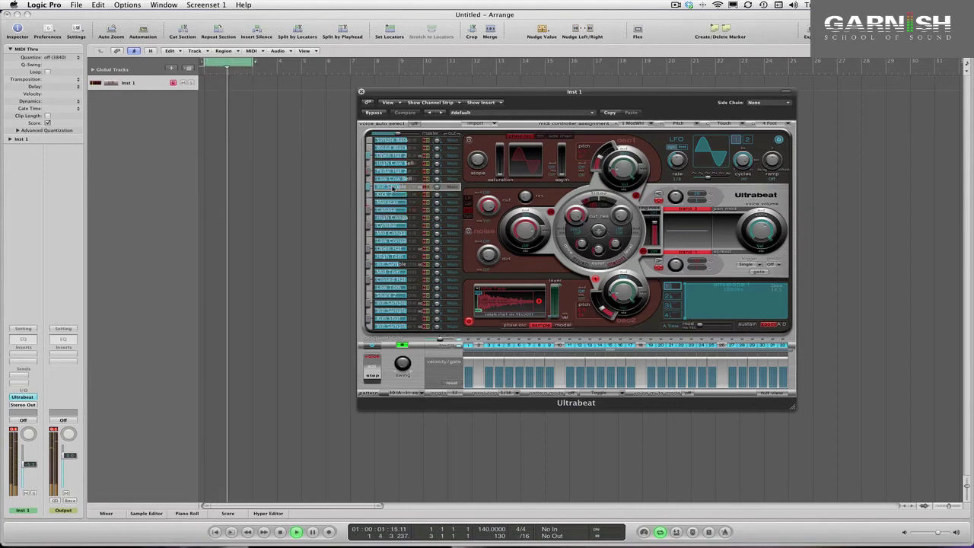
click(394, 155)
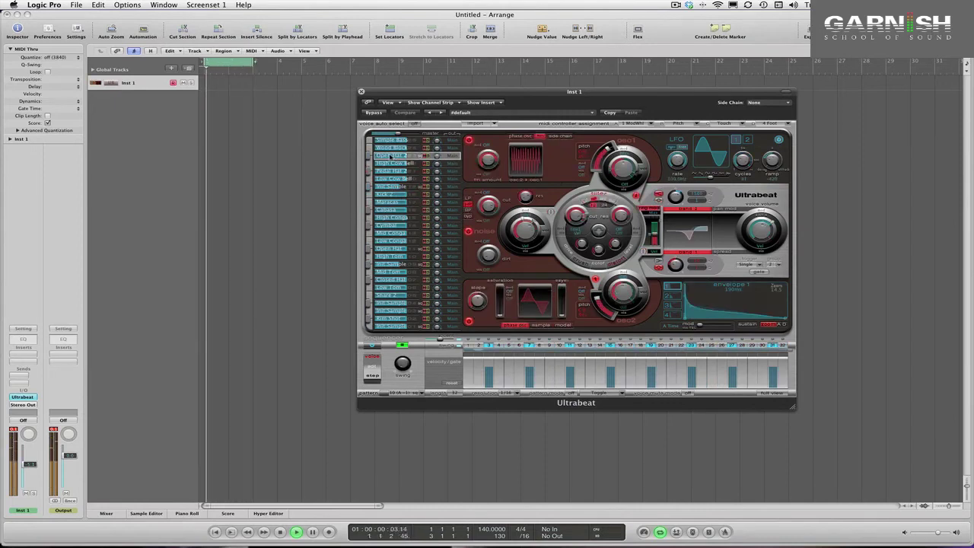
right_click(395, 156)
mouse_move(415, 186)
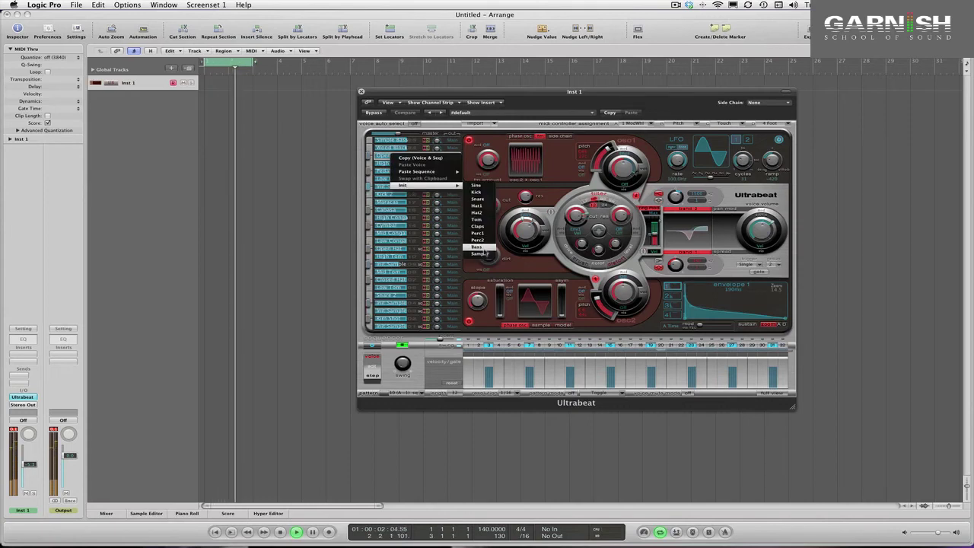
click(480, 254)
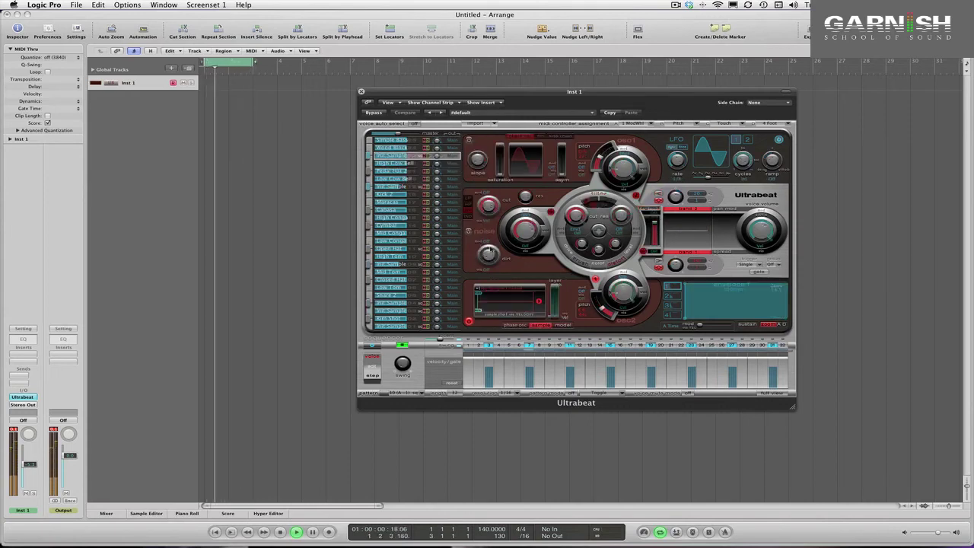
- Open oscillator 2's Load Sample browser and go to Individual hits > Open Hats
click(497, 287)
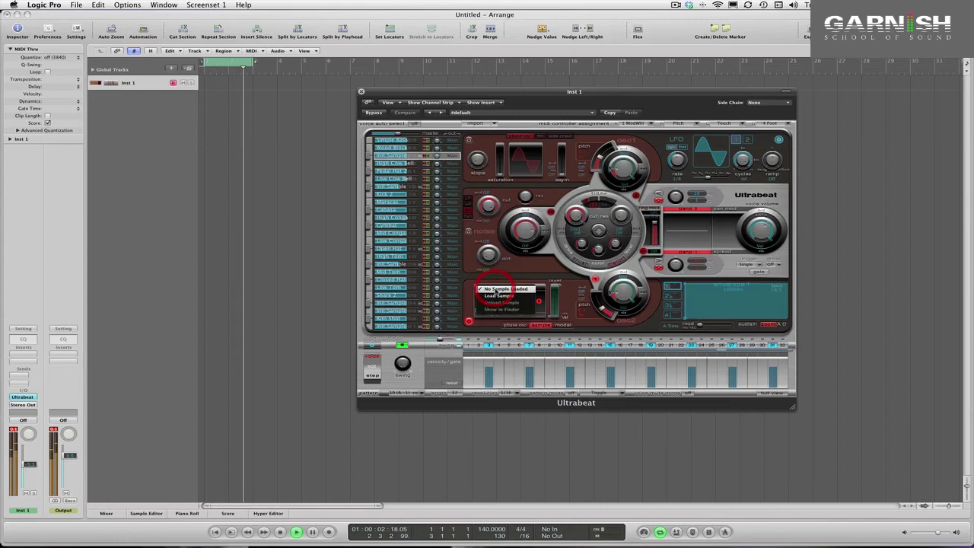
click(499, 295)
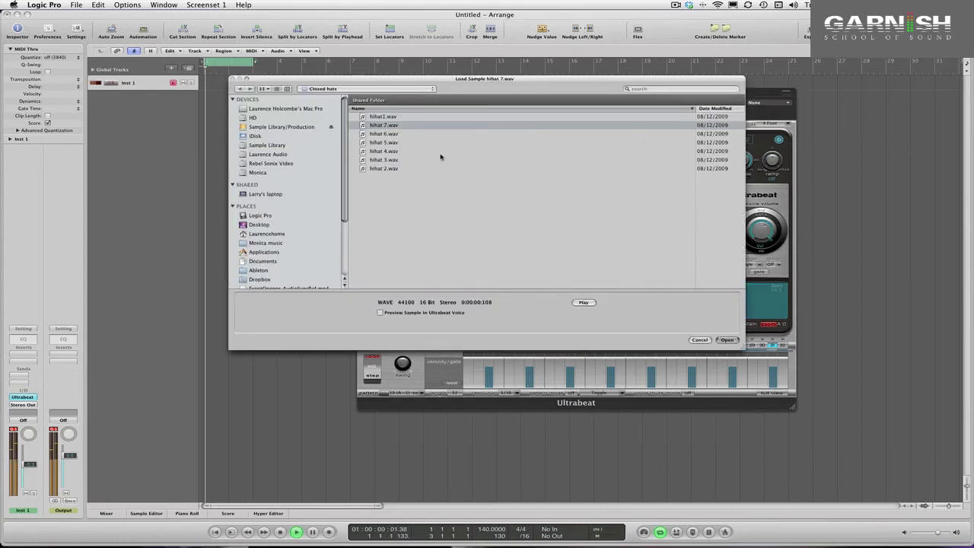
click(392, 89)
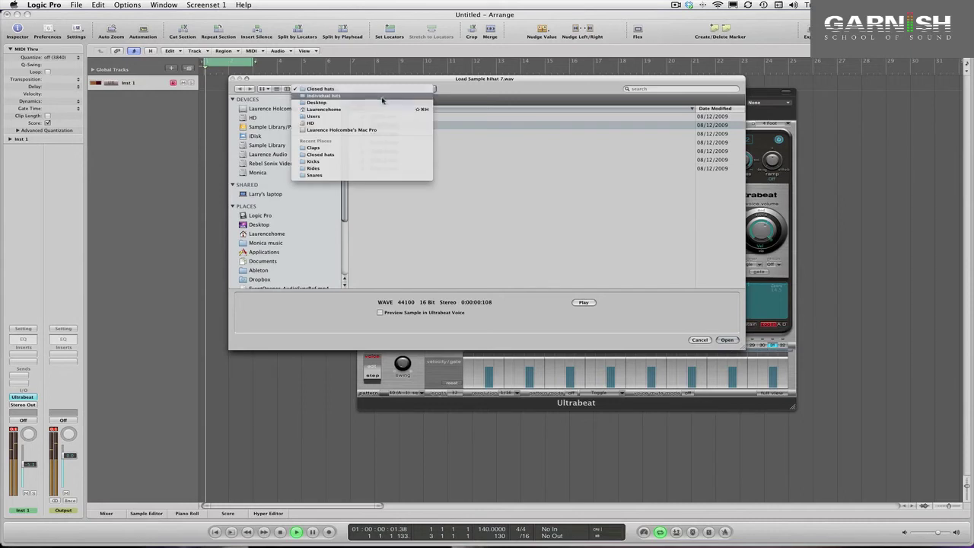
click(388, 101)
double_click(378, 134)
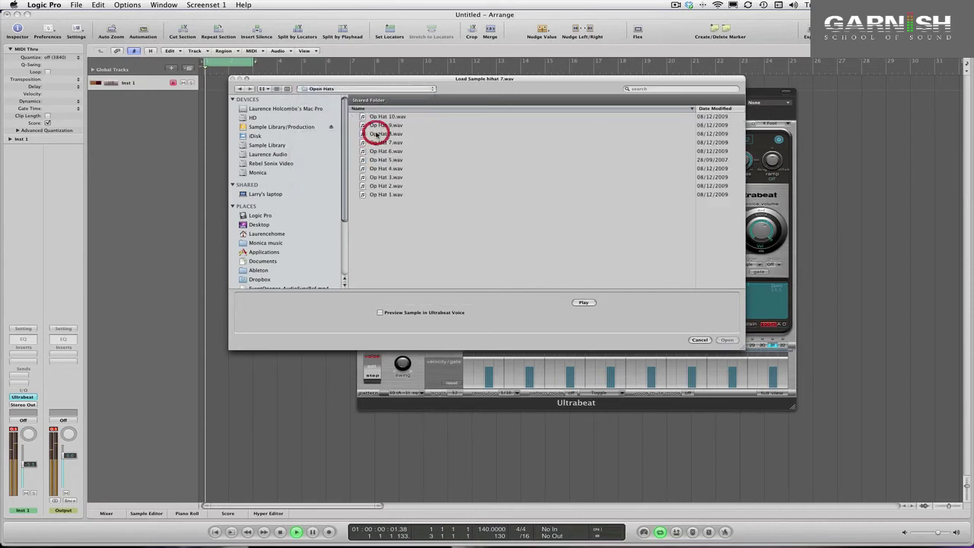
- Audition Op Hat 1 through Op Hat 8 and load Op Hat 8.wav into the voice
click(386, 195)
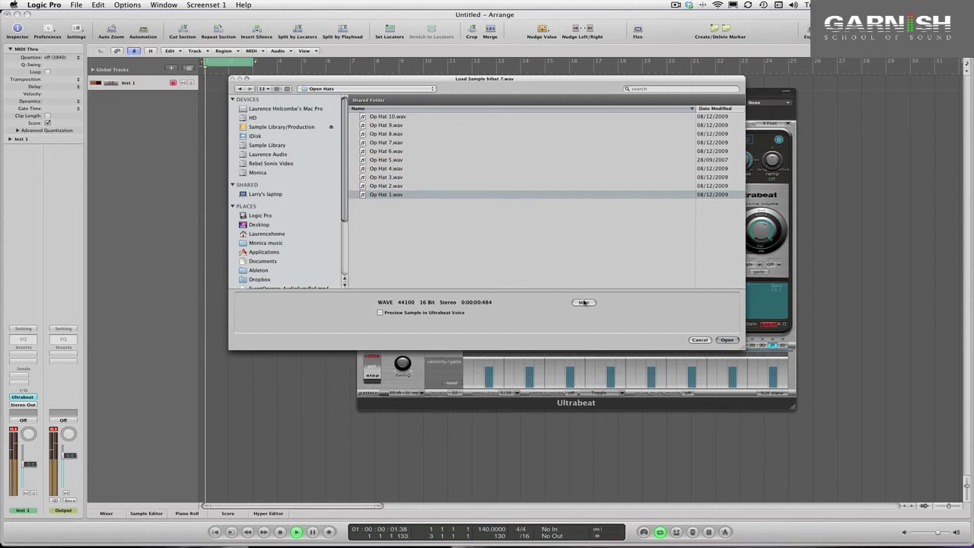
key(Up)
key(Up)
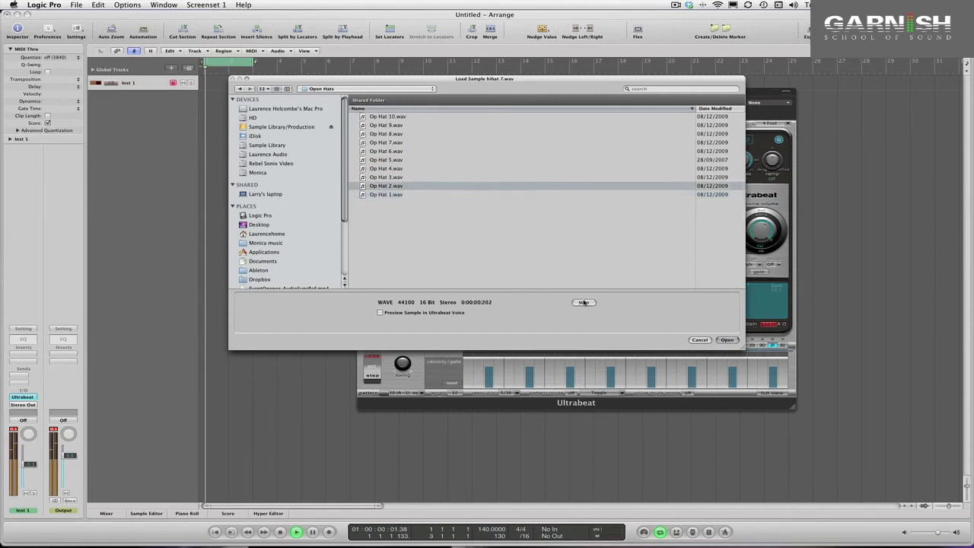
key(Up)
key(Up)
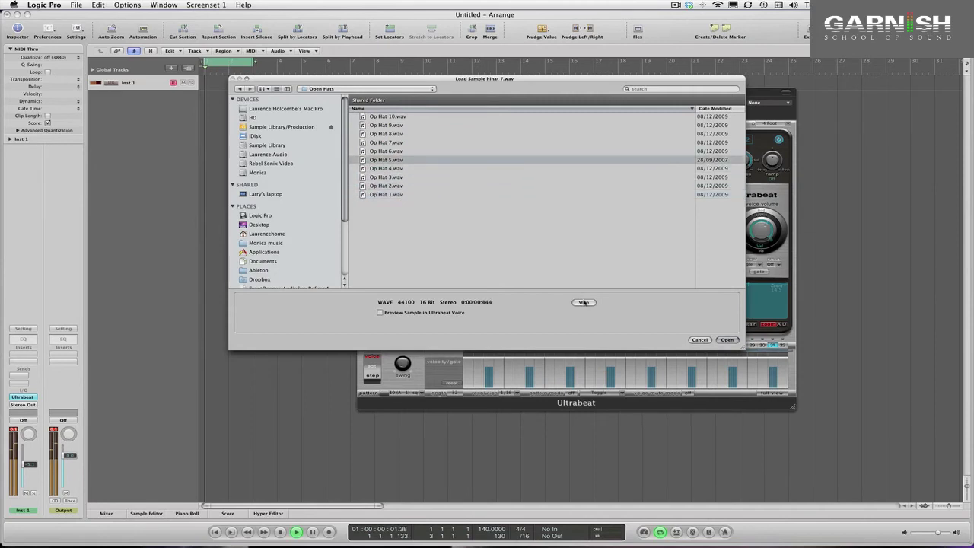
key(Up)
key(Up)
key(Up)
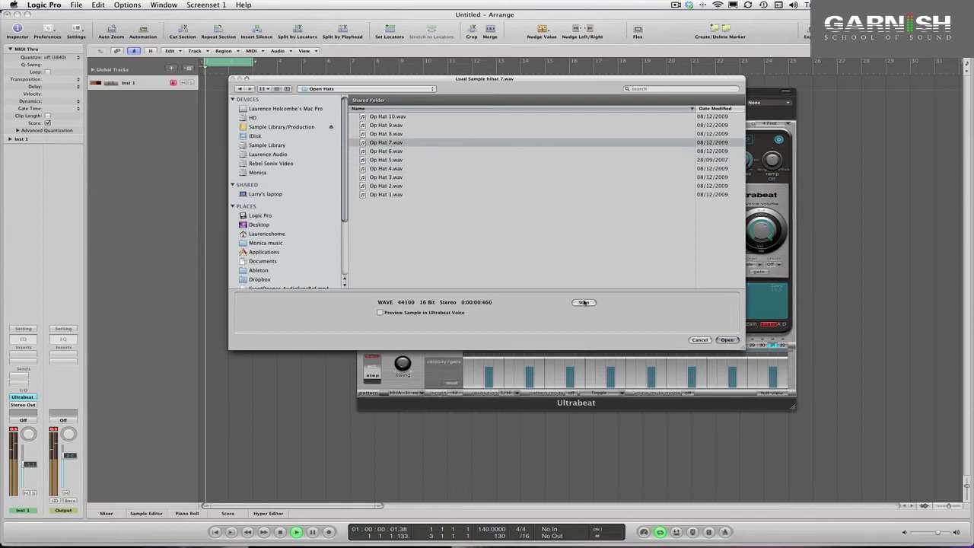
key(Up)
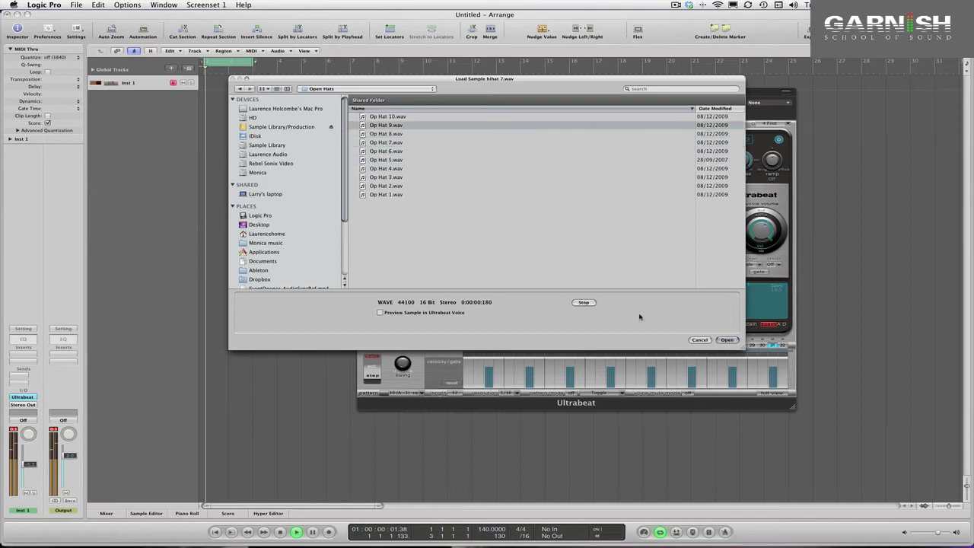
click(727, 340)
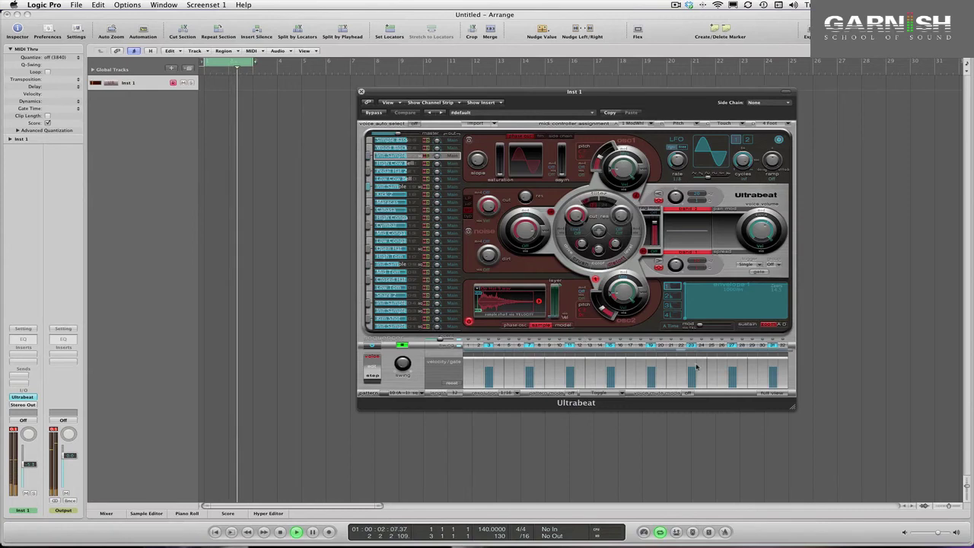
- Select the Open HiHat voice, reset it to Init 'Sample', and start the loop playing
click(772, 392)
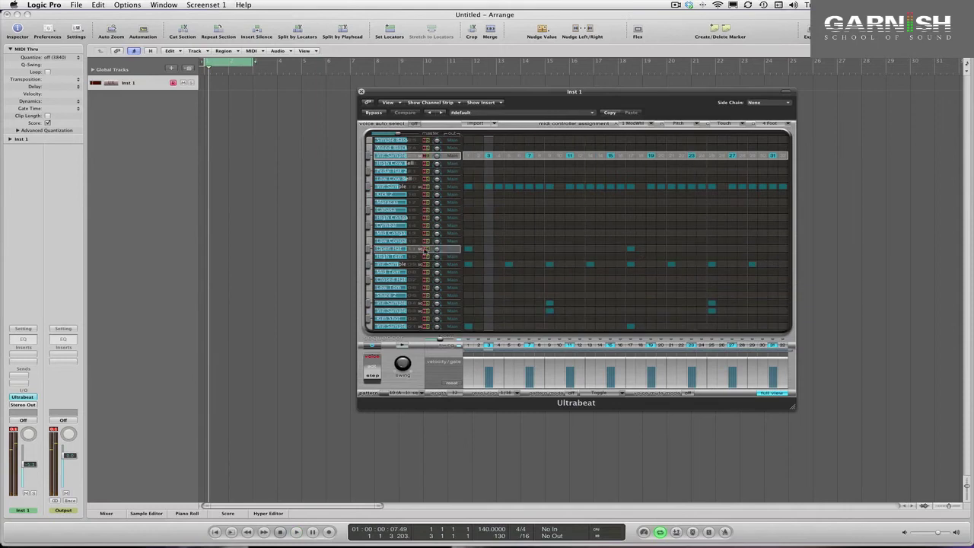
click(396, 249)
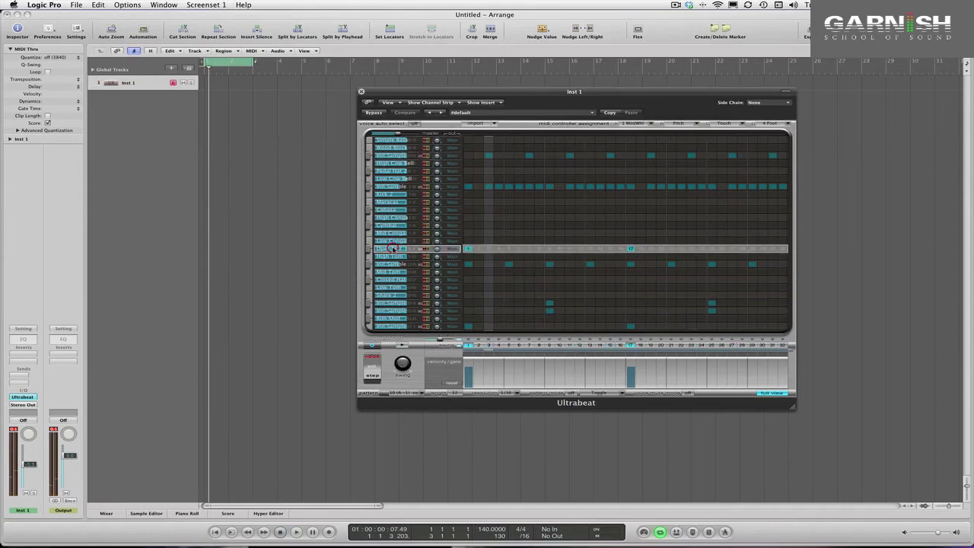
click(776, 395)
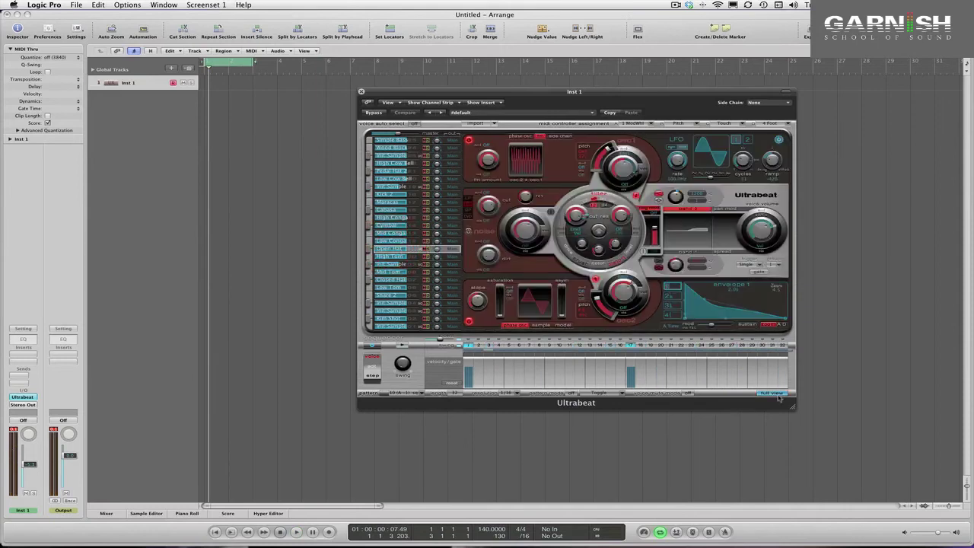
right_click(390, 250)
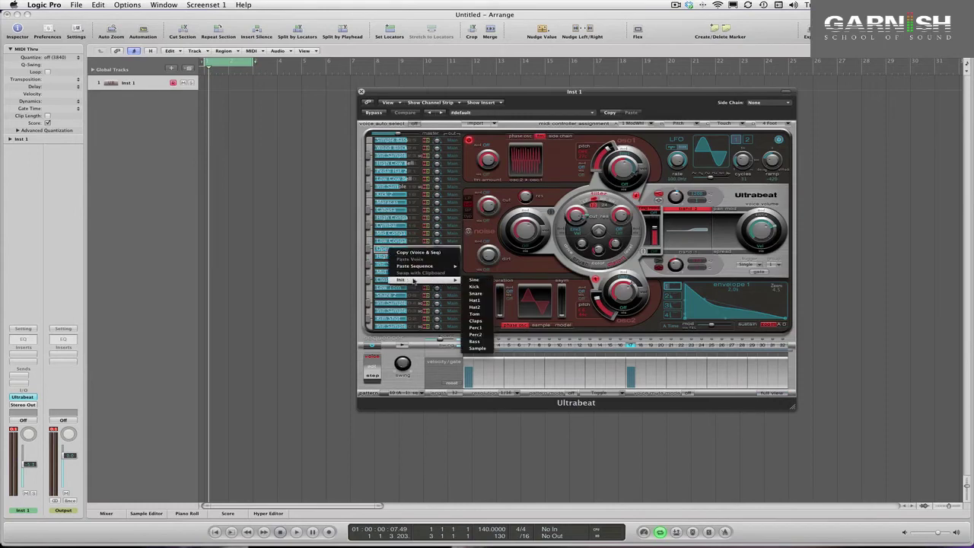
mouse_move(445, 280)
click(481, 349)
key(space)
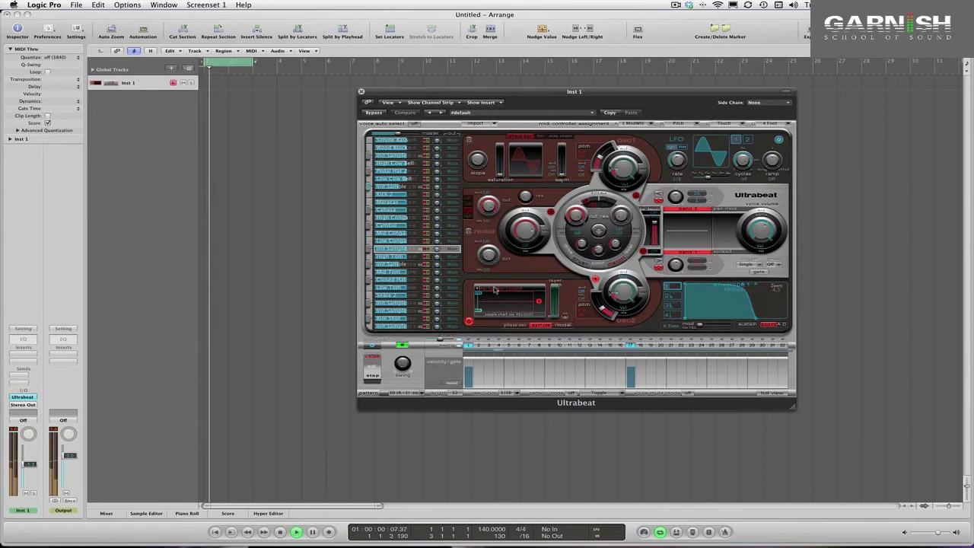
- Browse for an open hi-hat sample, audition Op Hat 8 down to Op Hat 3, and settle on Op Hat 8.wav
click(503, 289)
click(495, 295)
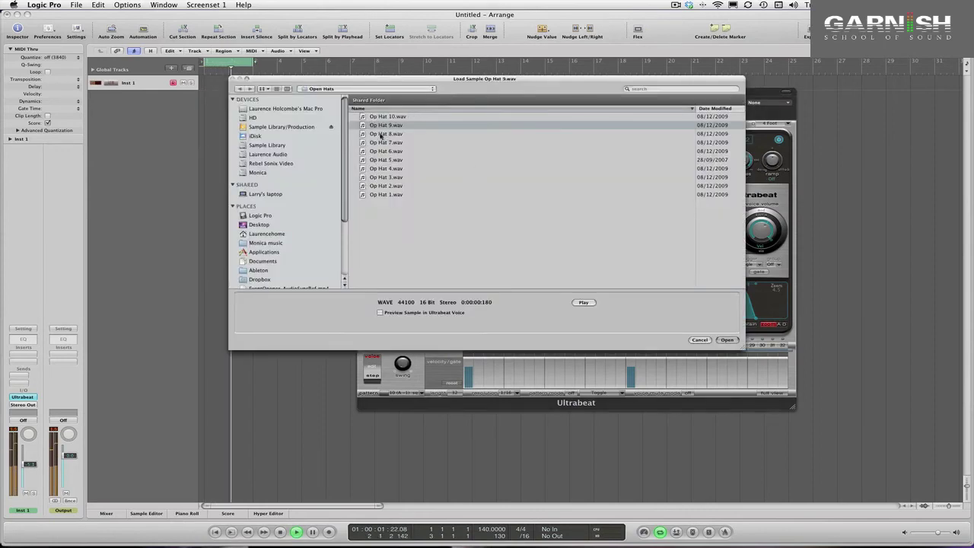
click(381, 135)
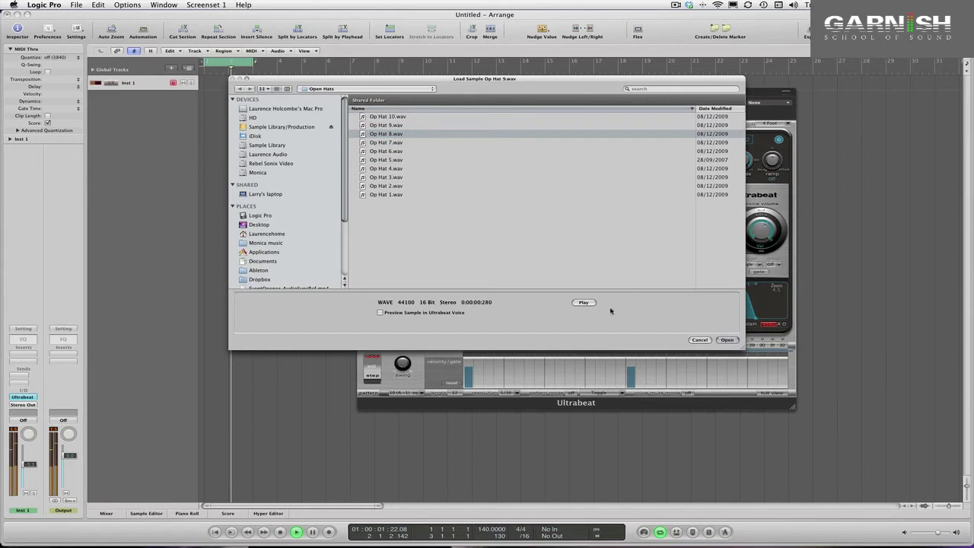
click(582, 303)
key(Down)
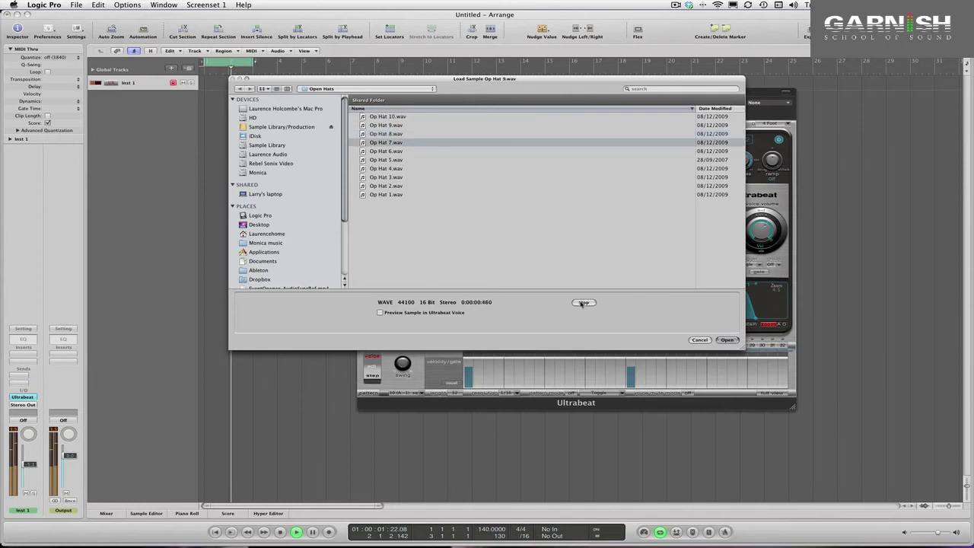
key(Up)
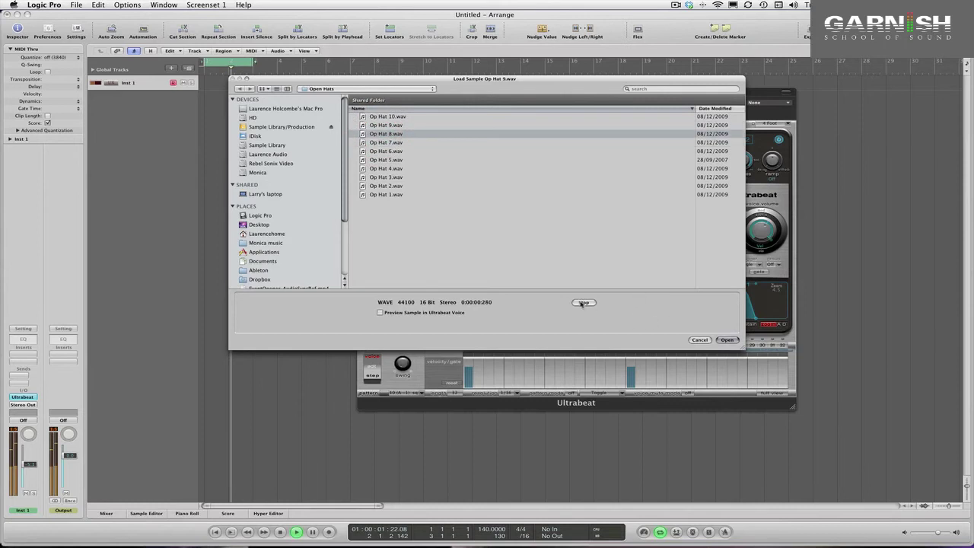
key(Down)
key(Down)
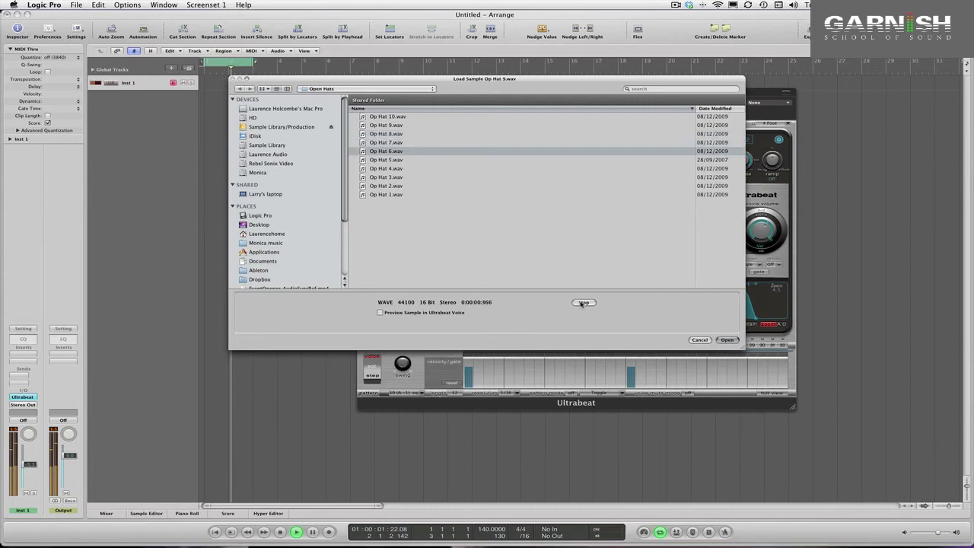
key(Down)
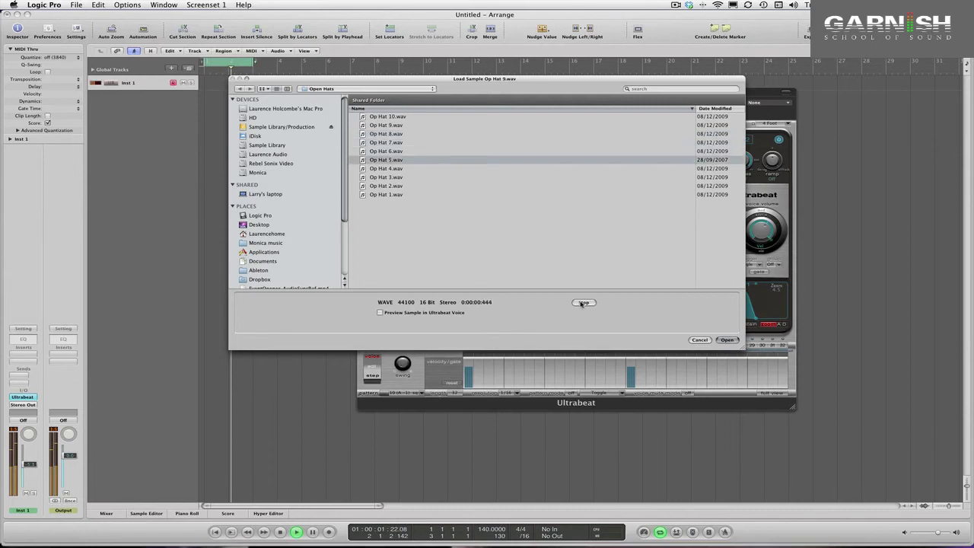
key(Down)
key(Down)
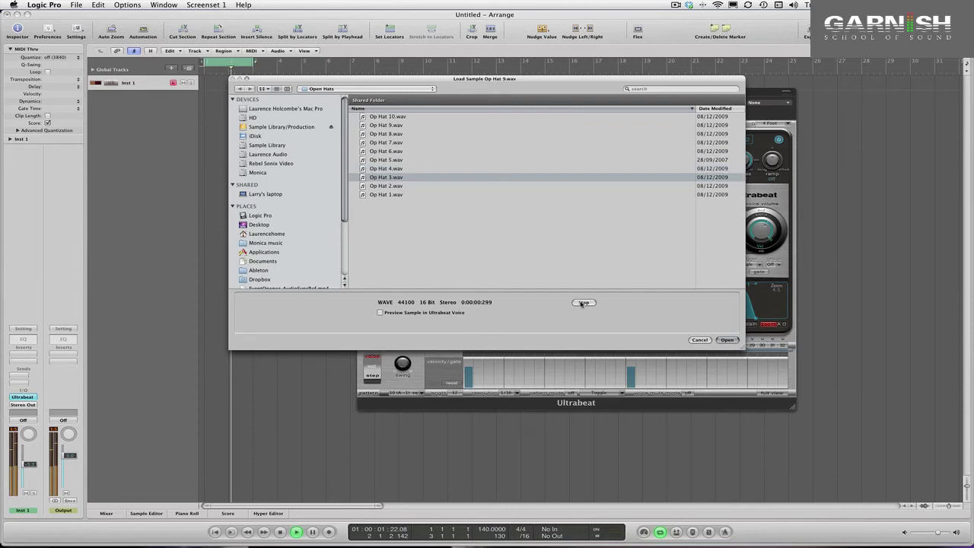
key(Down)
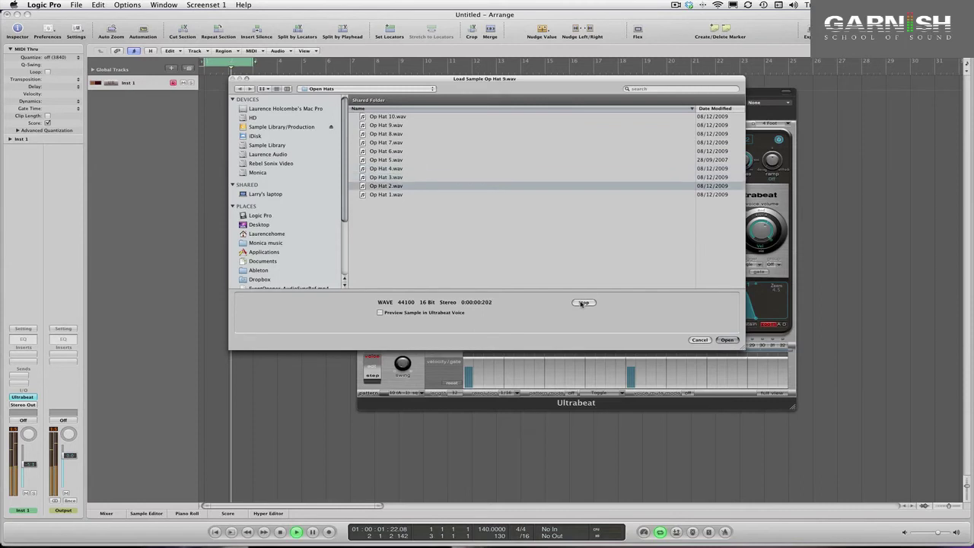
key(Up)
key(Up)
key(Up)
key(Up)
key(Up)
key(Up)
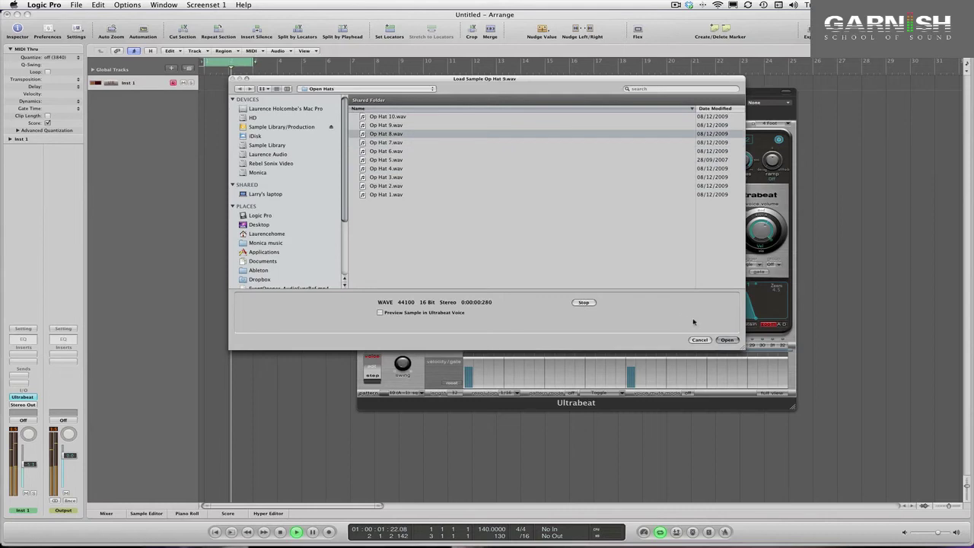
- Load Op Hat 8.wav, stretch its envelope 4 release, and lower the open hi-hat to -26 dB
click(727, 339)
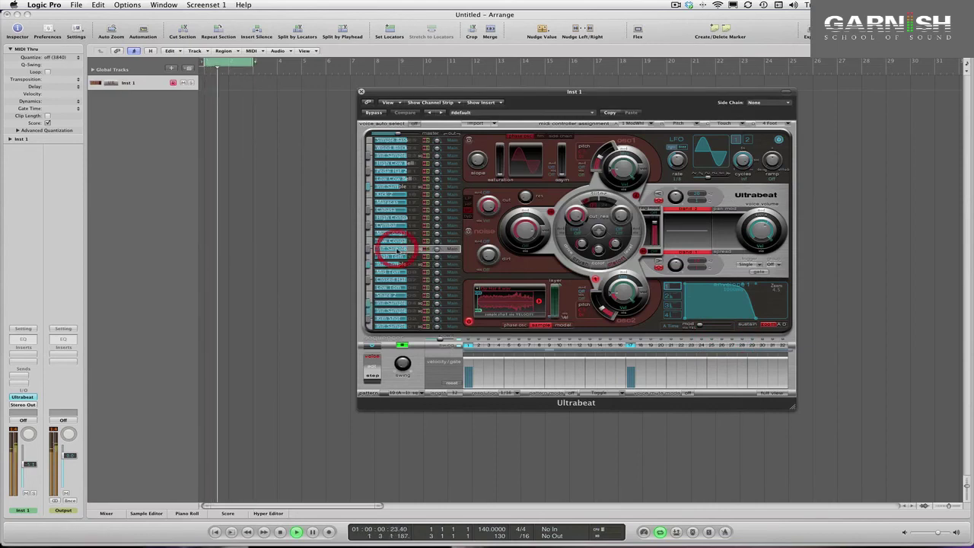
click(672, 315)
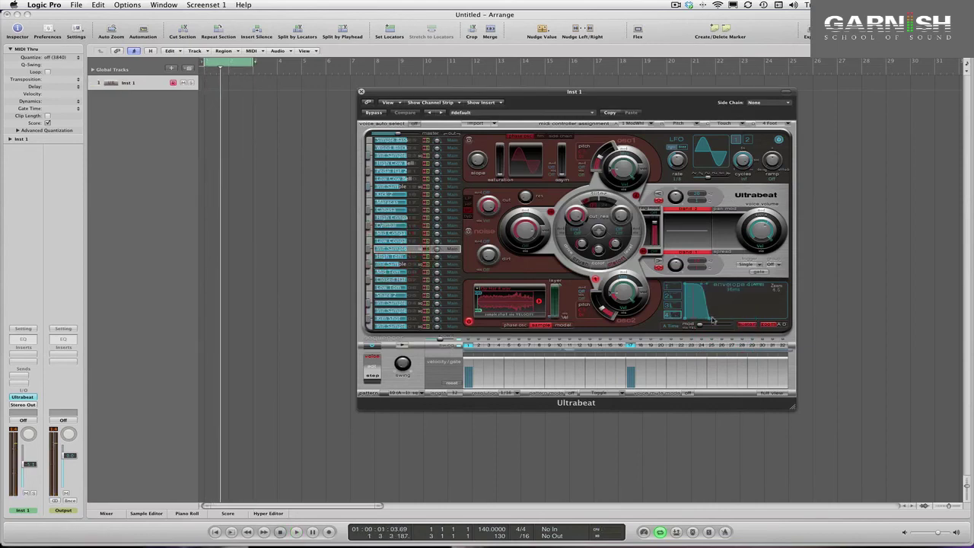
drag(709, 320, 862, 325)
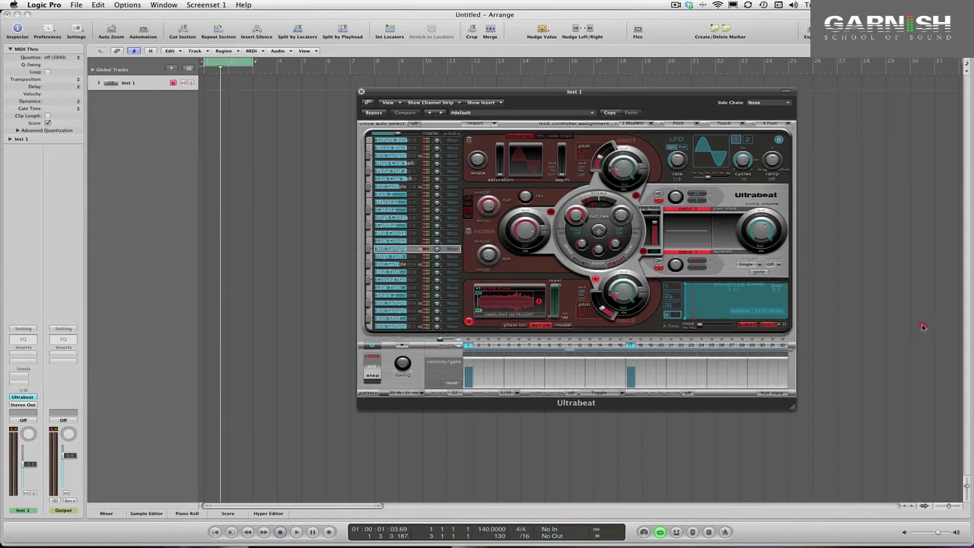
drag(970, 327, 970, 327)
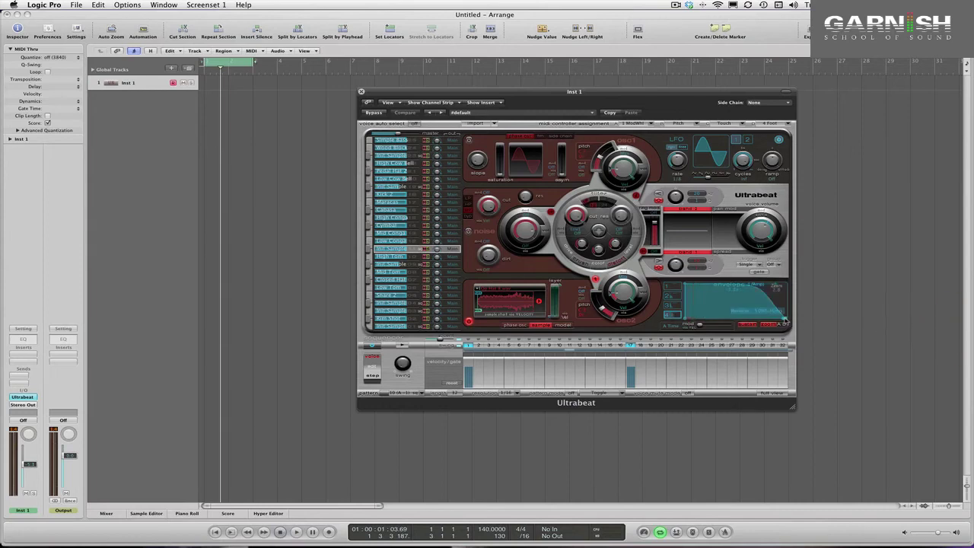
key(space)
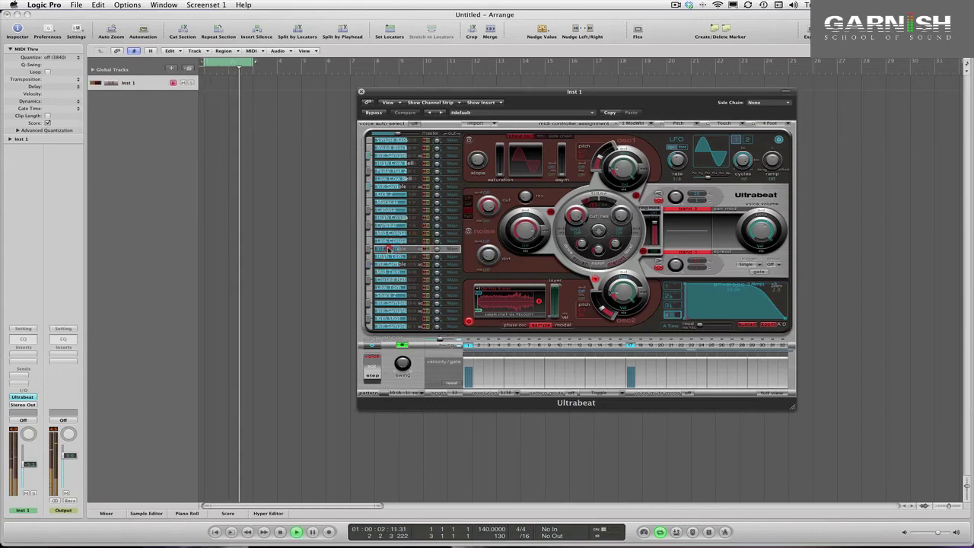
drag(389, 249, 389, 248)
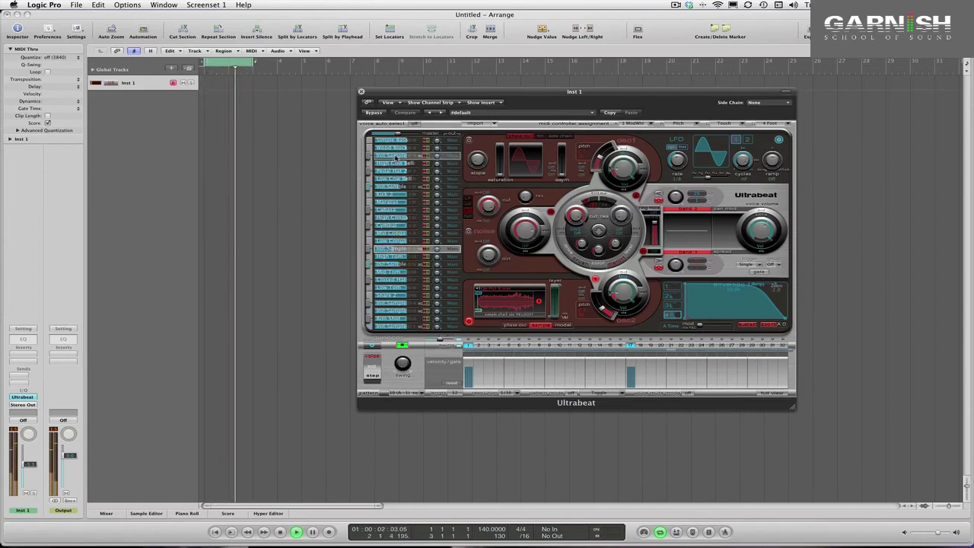
drag(391, 156, 395, 157)
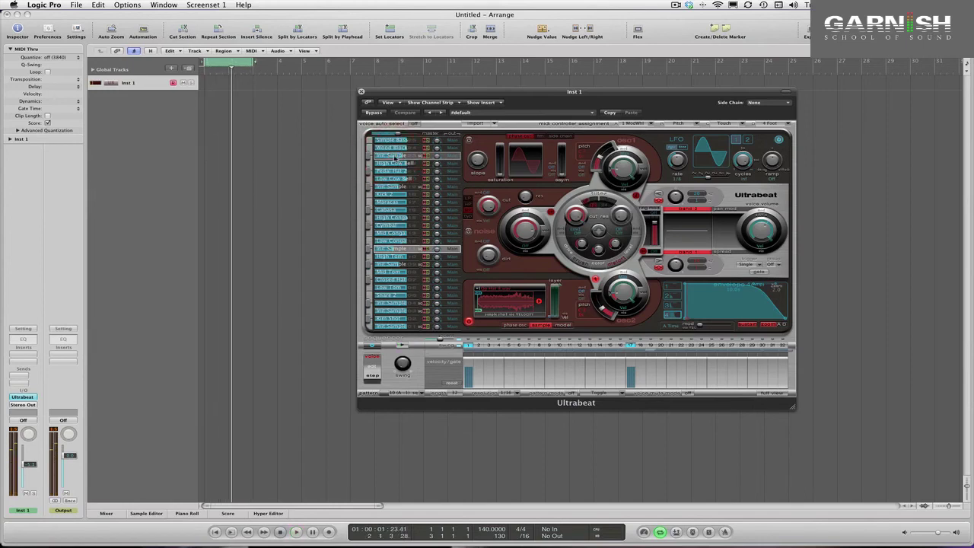
- Rename the lower voices Kick, snare, clap and Ride
click(389, 327)
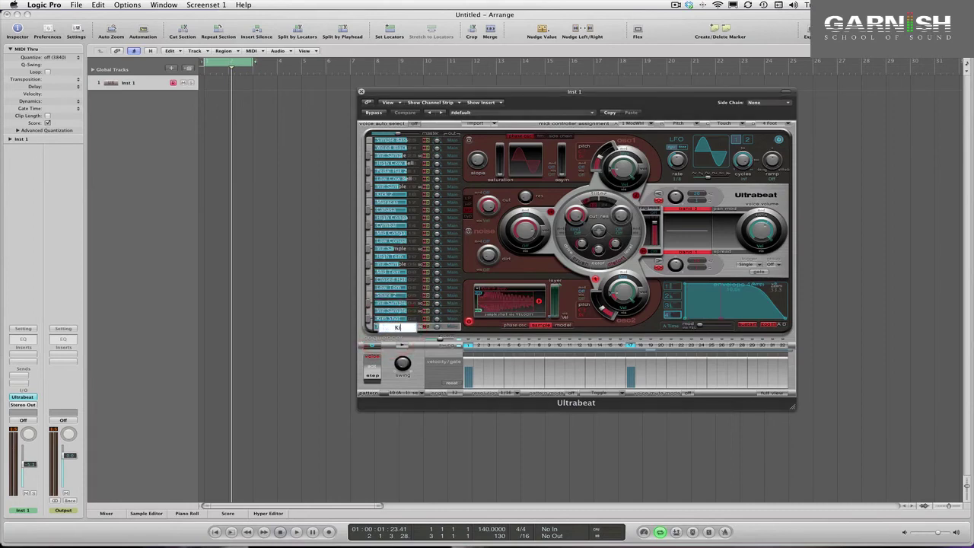
key(Return)
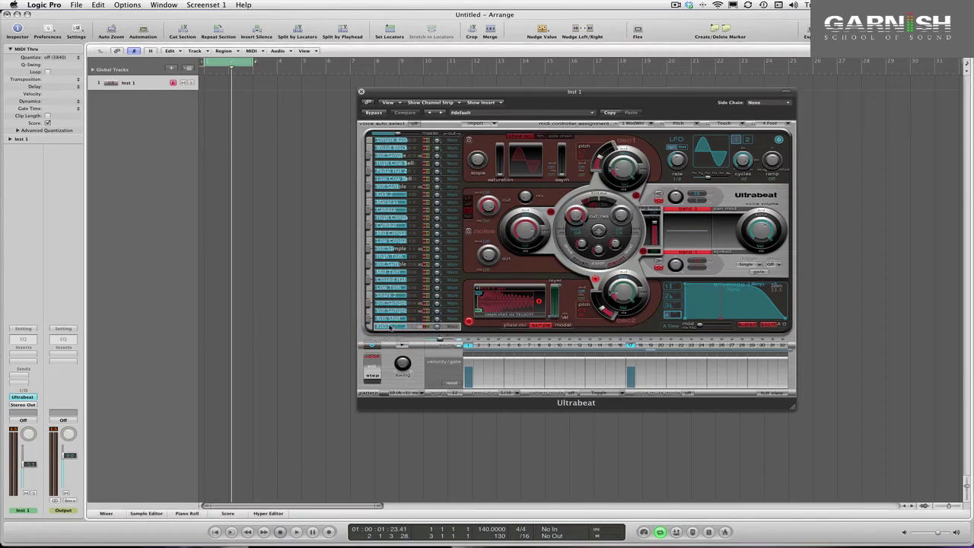
click(403, 310)
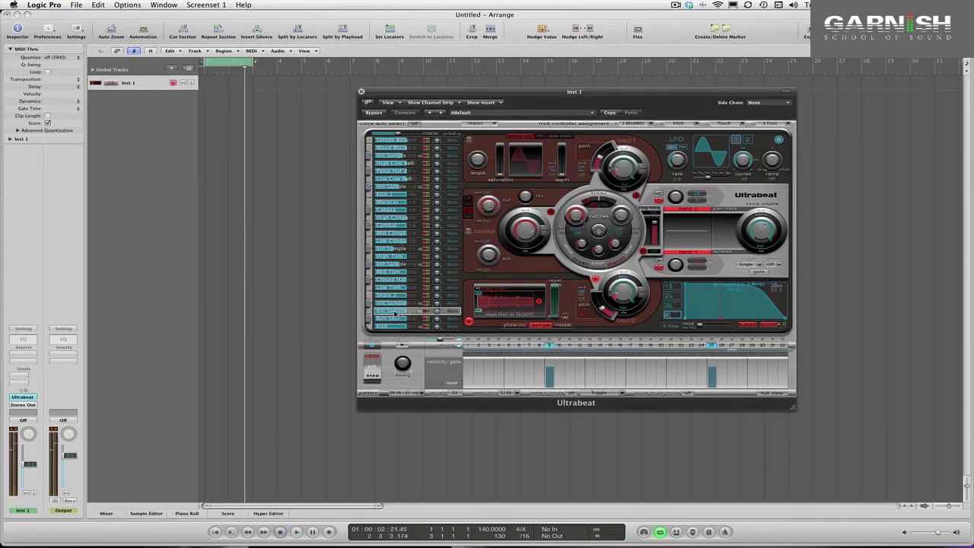
double_click(395, 312)
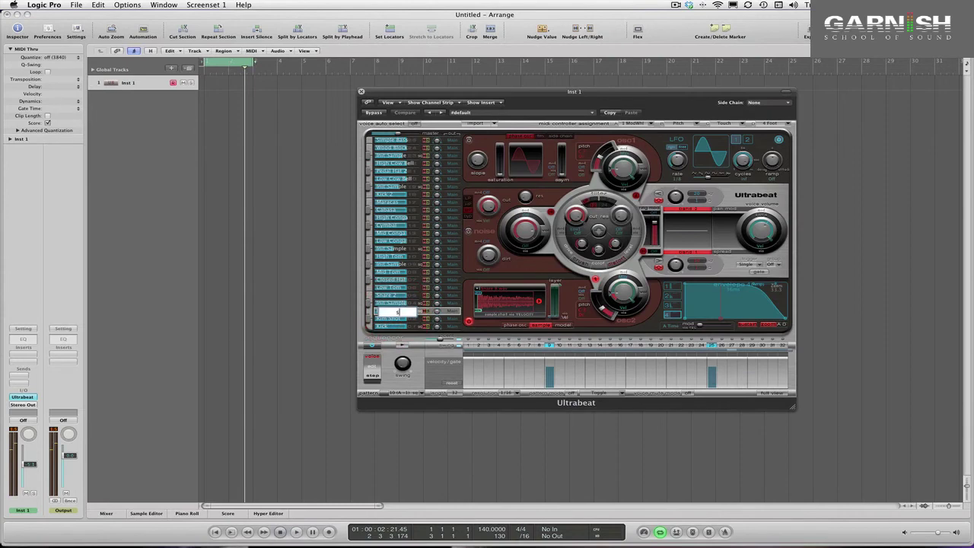
key(Return)
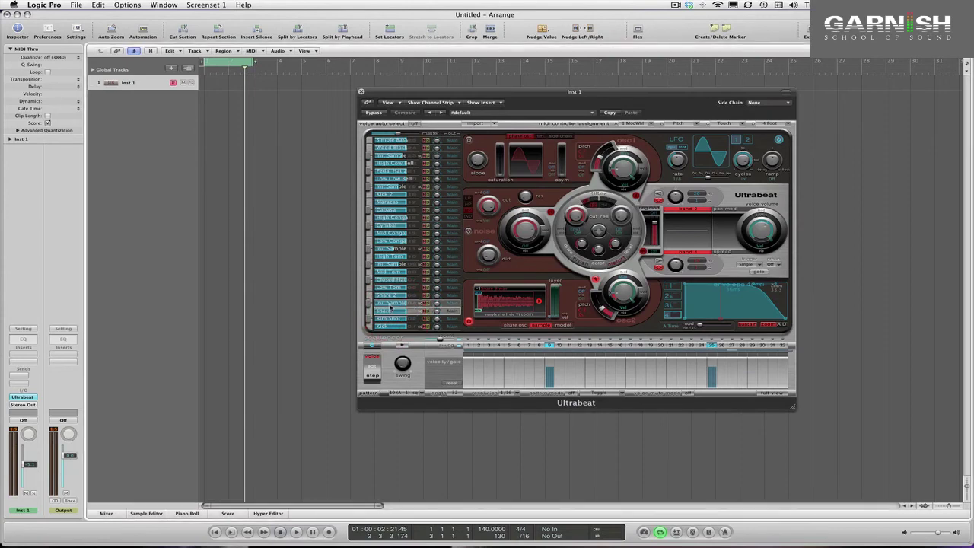
double_click(392, 303)
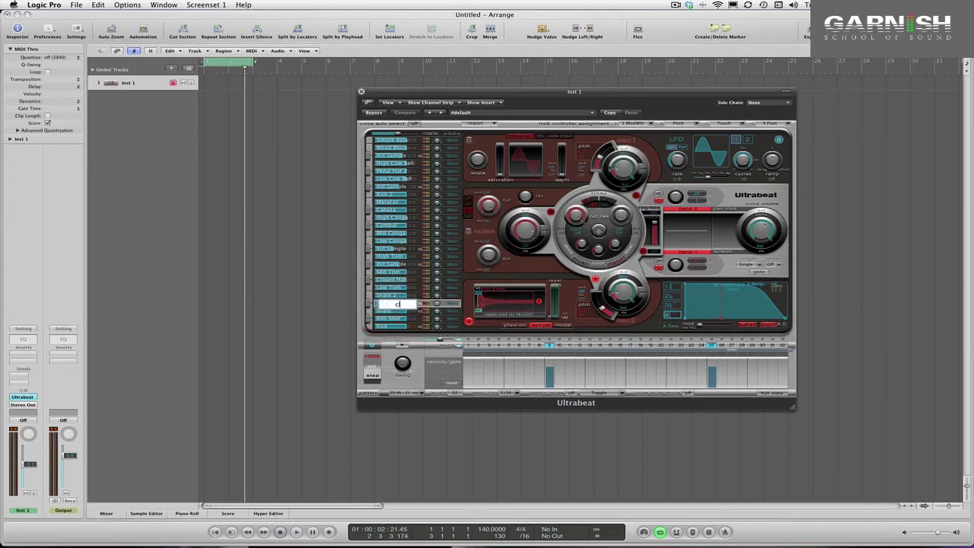
text(clap)
key(Return)
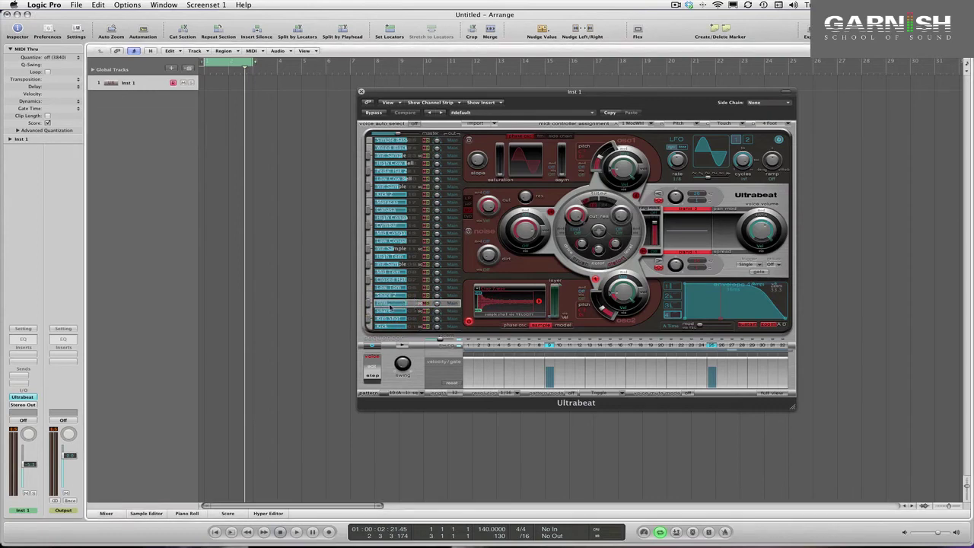
click(389, 265)
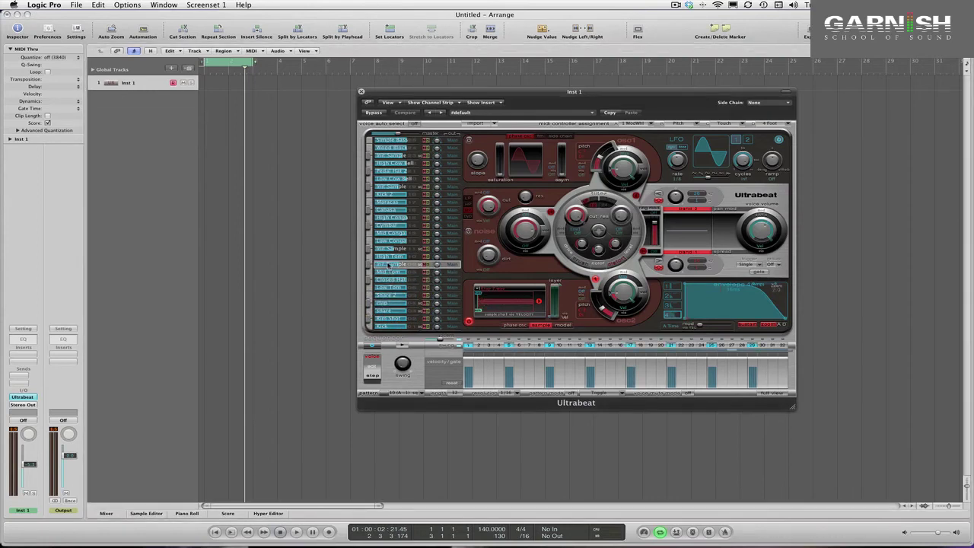
double_click(386, 264)
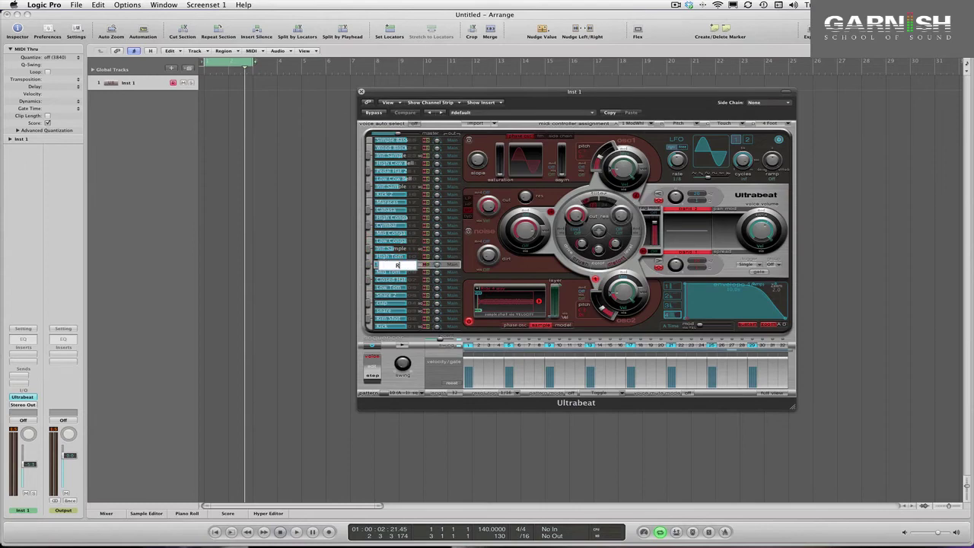
text(Ride)
key(Return)
- Copy the Open Hat 1 and Closed Hat sounds onto higher voice slots and rename one 'Open Hat 2'
drag(385, 264, 384, 249)
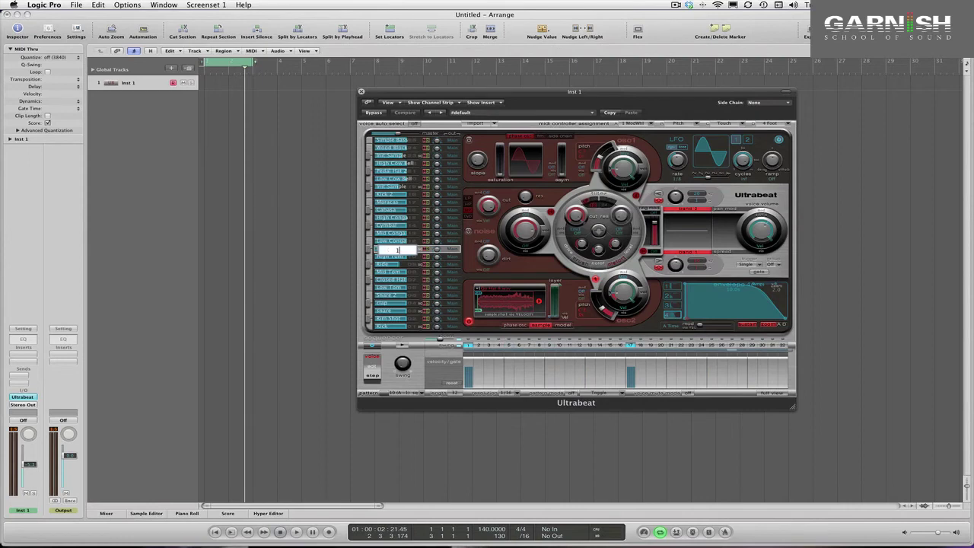
drag(387, 249, 388, 187)
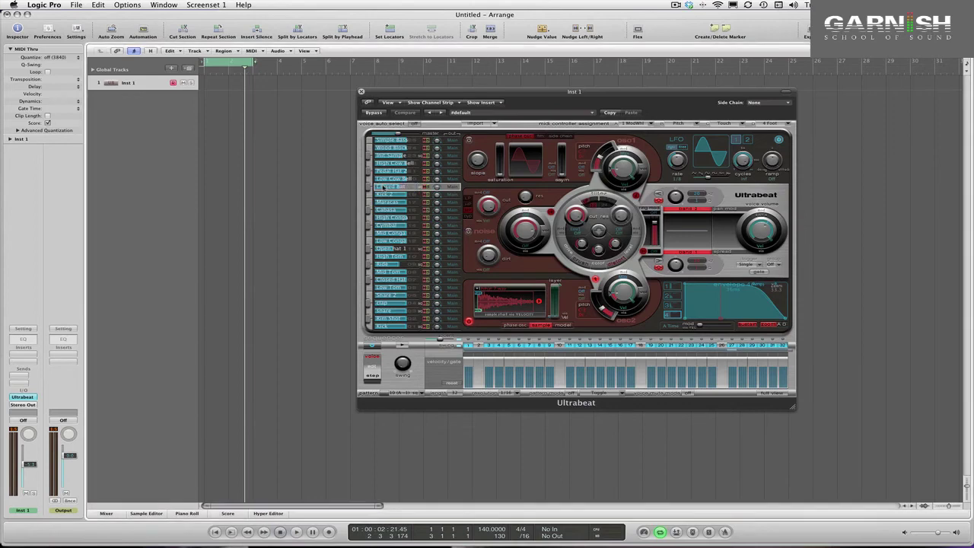
drag(383, 186, 390, 156)
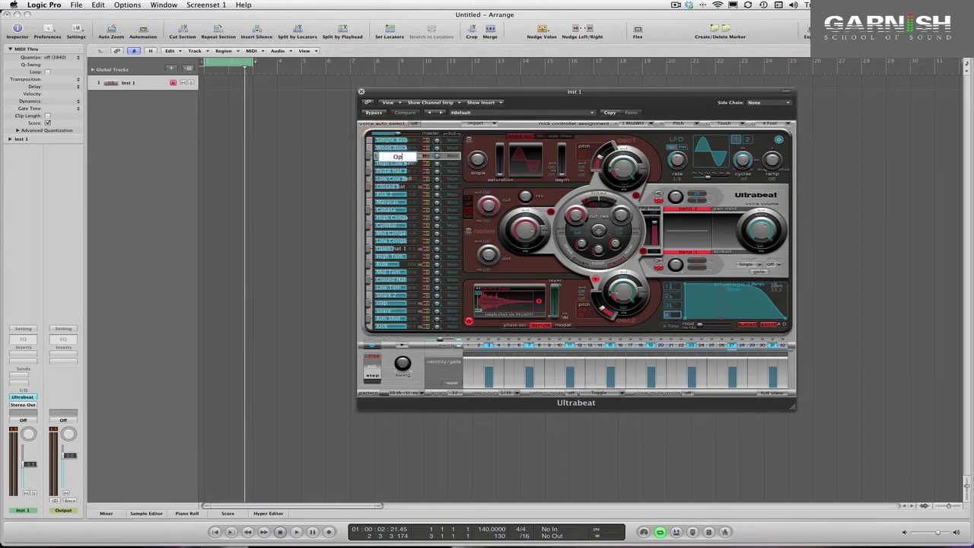
key(Return)
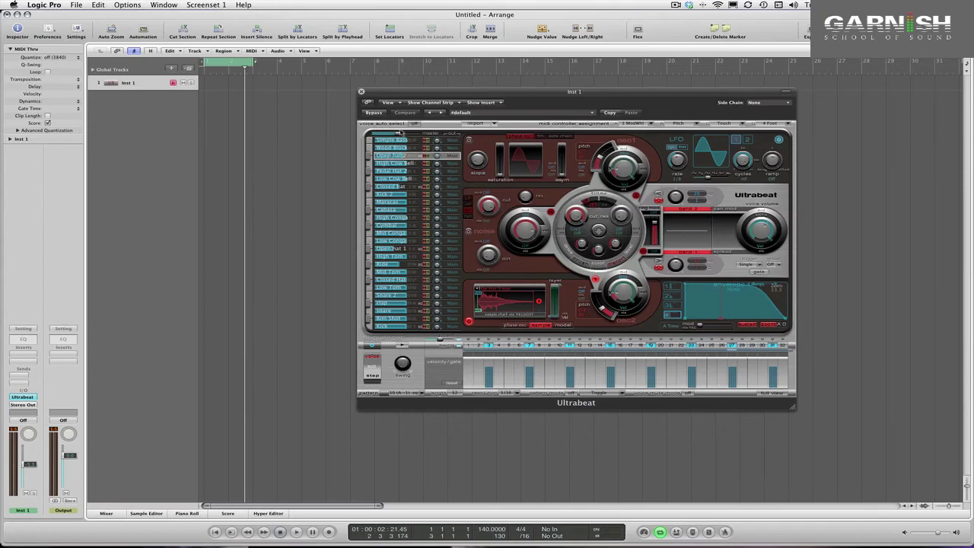
- Show the full grid for Closed Hat and vary velocities on steps 3 (78), 4 (82), 6 and 12
click(388, 187)
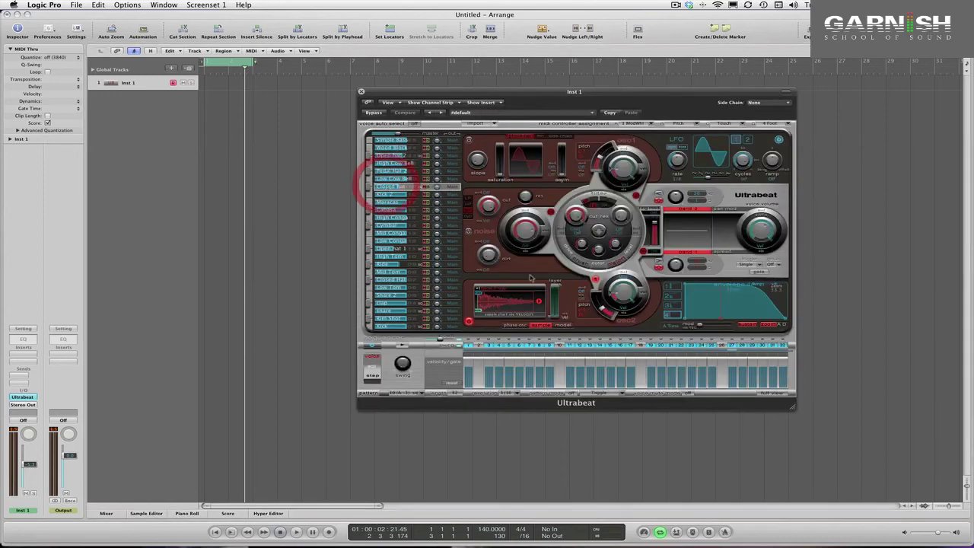
click(770, 394)
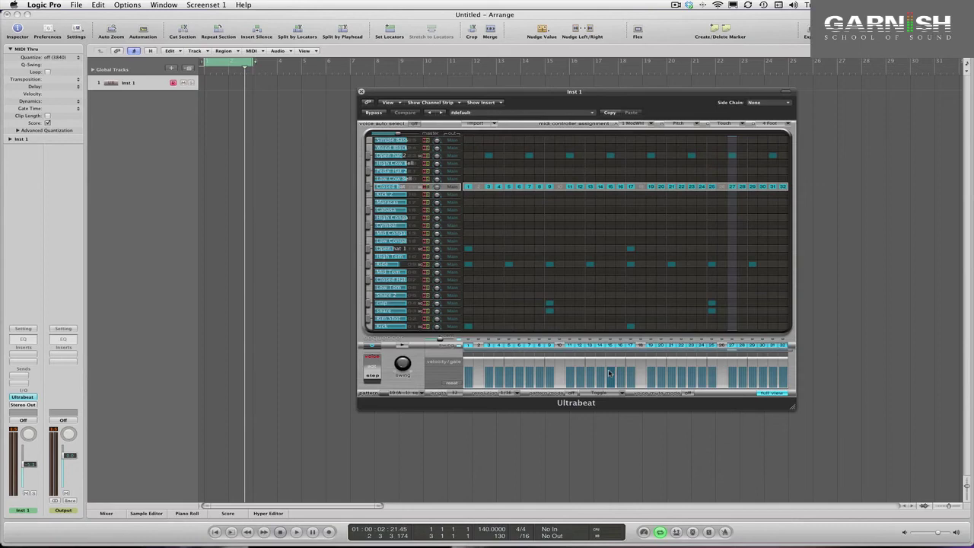
click(490, 378)
drag(489, 378, 490, 380)
click(520, 378)
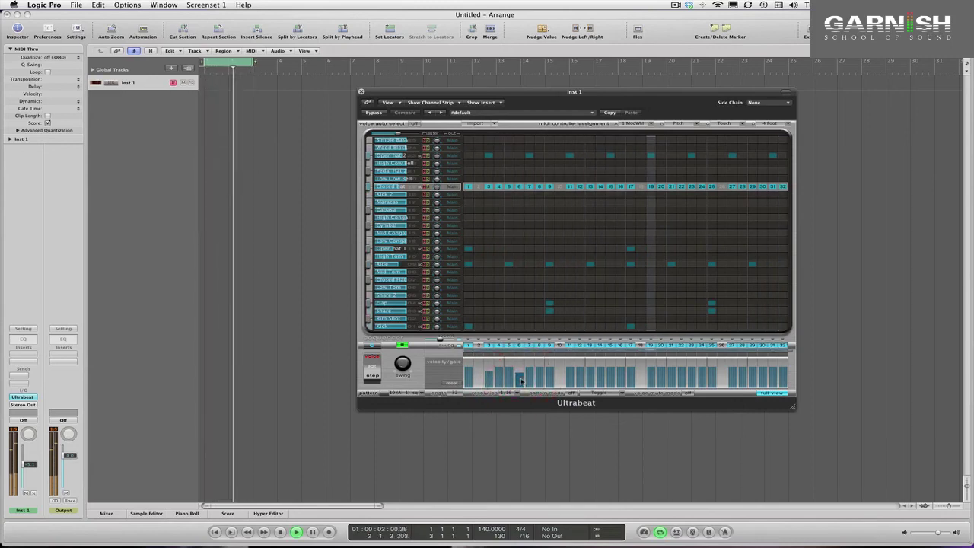
drag(521, 380, 489, 381)
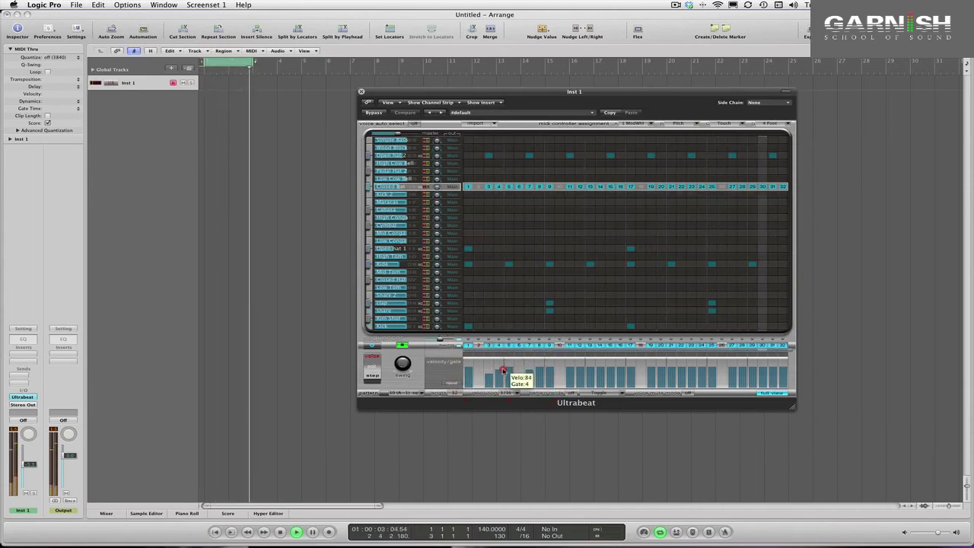
click(502, 370)
drag(502, 371, 502, 370)
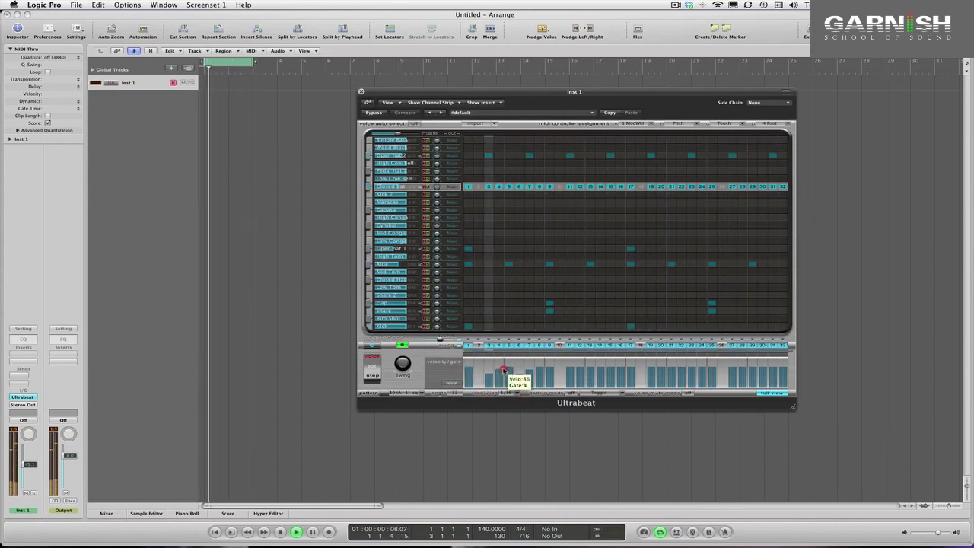
click(502, 371)
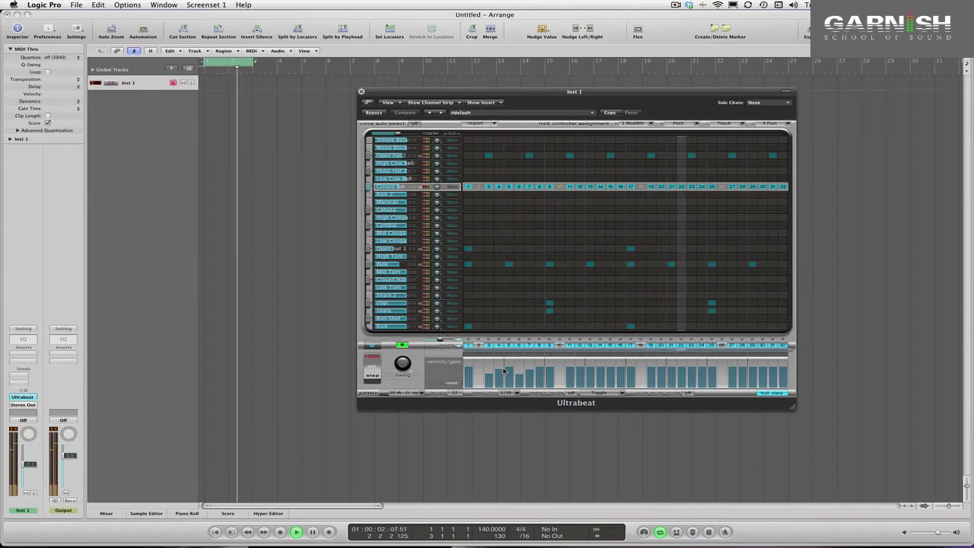
drag(580, 377, 607, 375)
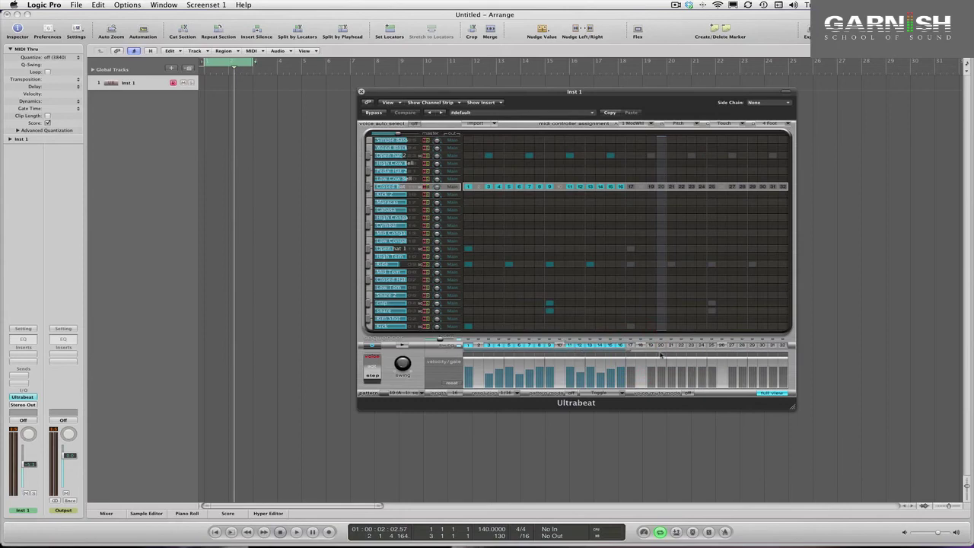
- With the loop playing, tweak two more hi-hat step velocities and raise step 16 to 115
key(space)
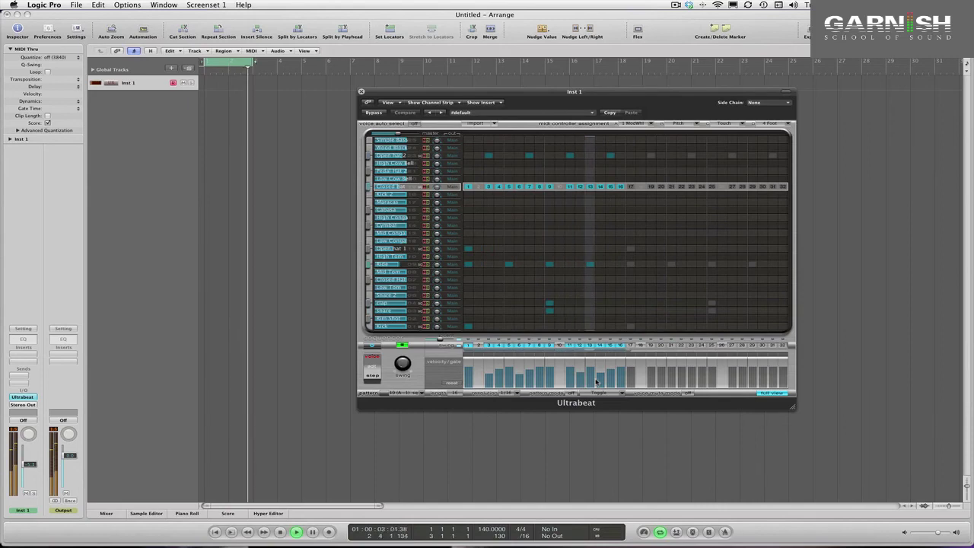
mouse_move(600, 382)
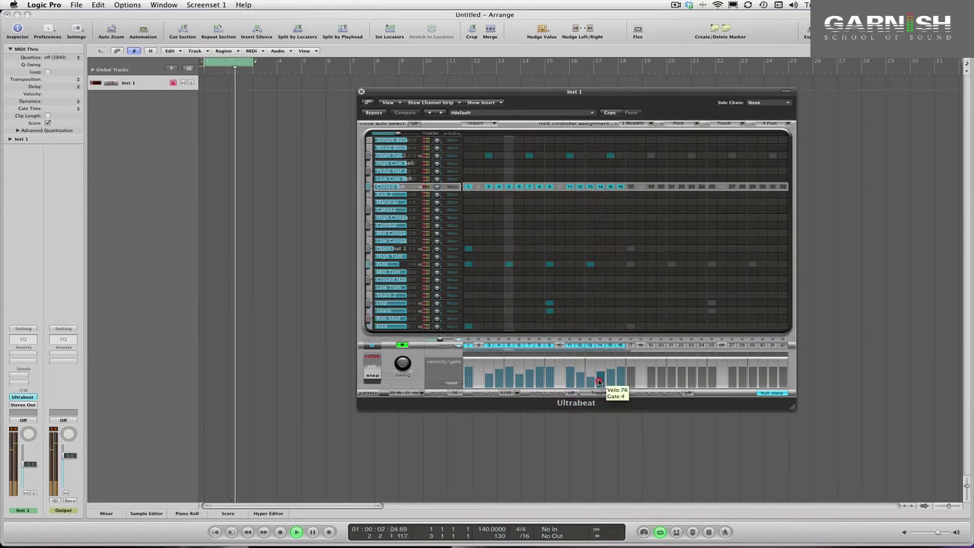
click(591, 382)
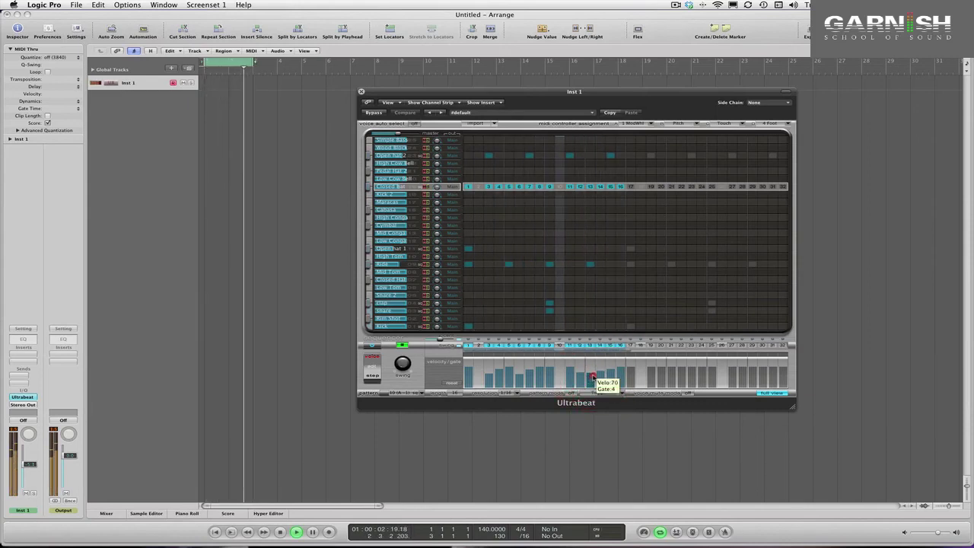
click(594, 378)
mouse_move(620, 371)
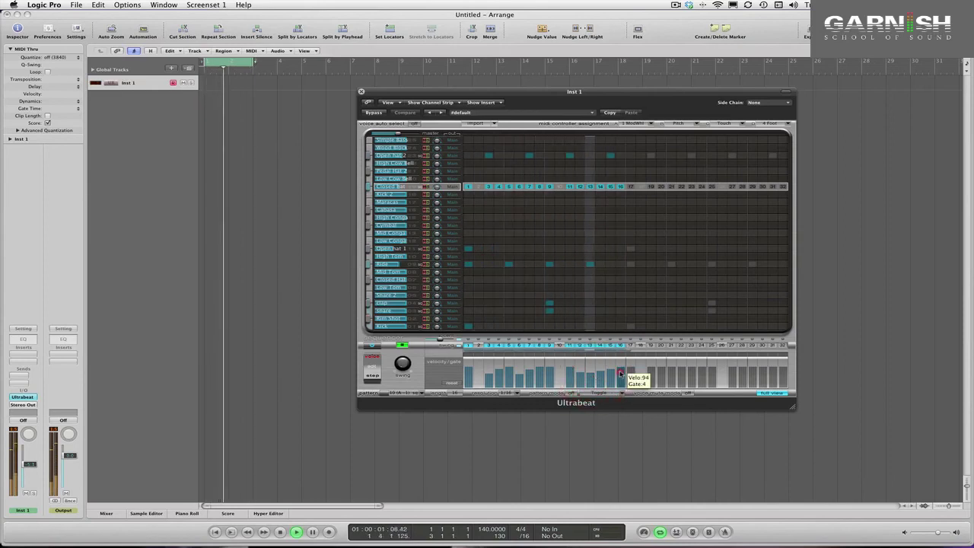
drag(620, 371, 622, 369)
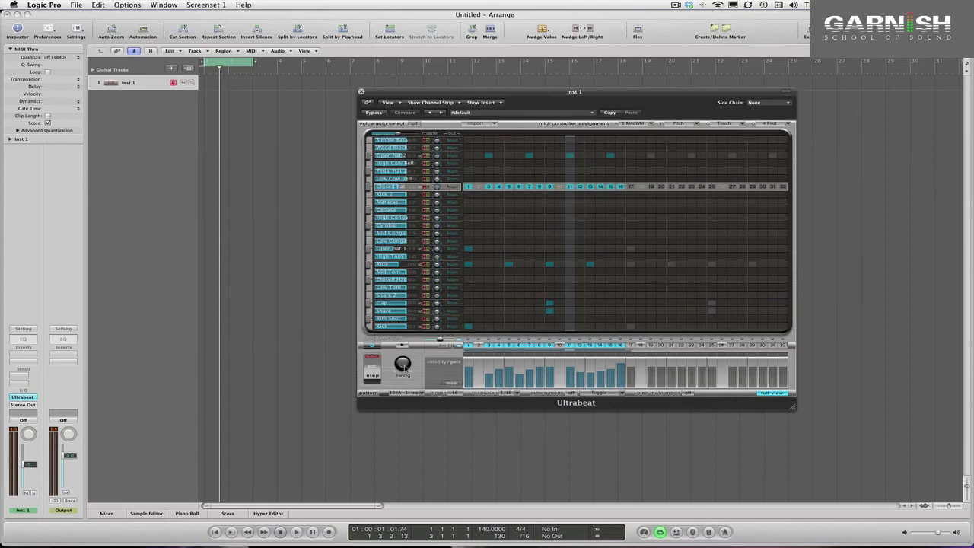
- Drag the Swing knob up to 55.6%
mouse_move(404, 365)
mouse_down()
mouse_move(403, 329)
mouse_move(405, 355)
mouse_up()
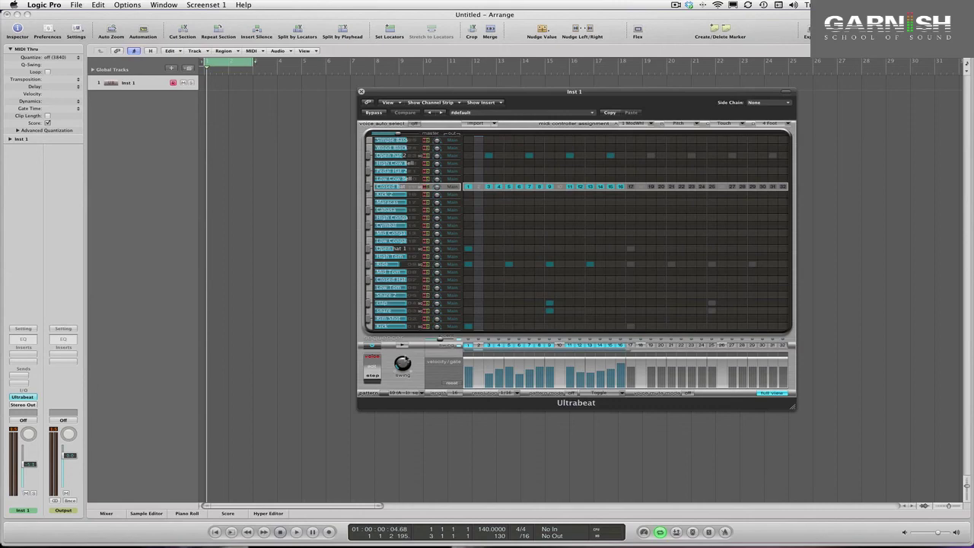
- Select the Ride voice, switch back to its synth panel, and play the loop
click(380, 264)
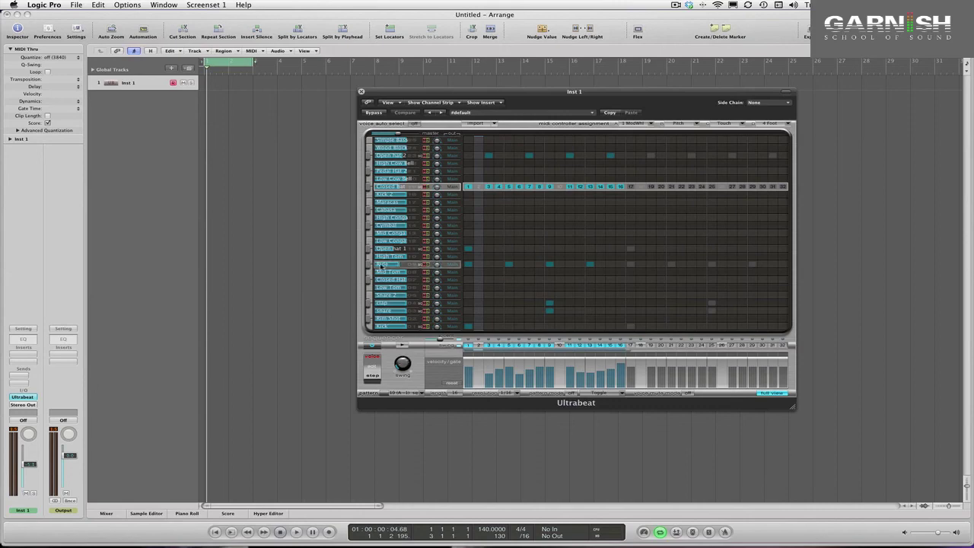
click(774, 395)
click(774, 395)
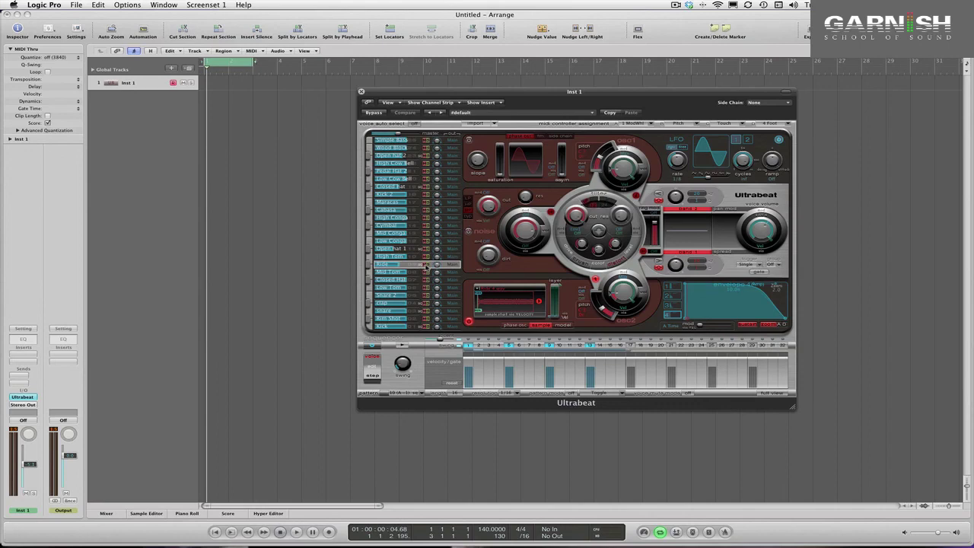
key(space)
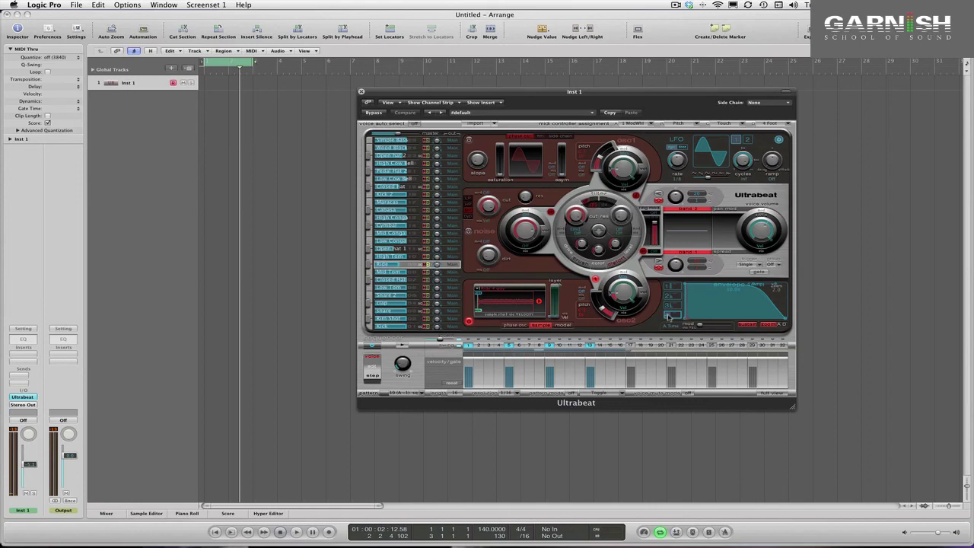
- While the loop plays, drag the Ride's envelope 1 attack handle rightward to lengthen it
key(space)
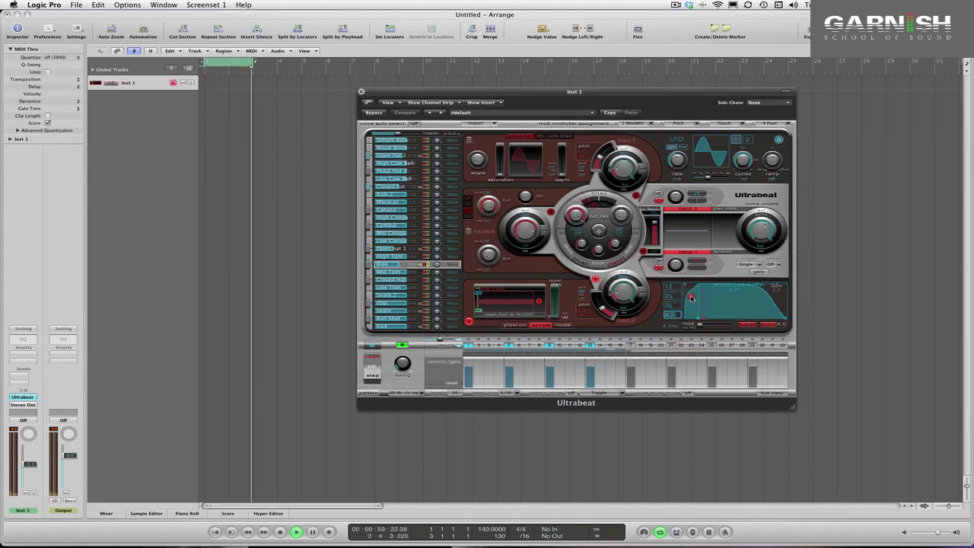
click(695, 305)
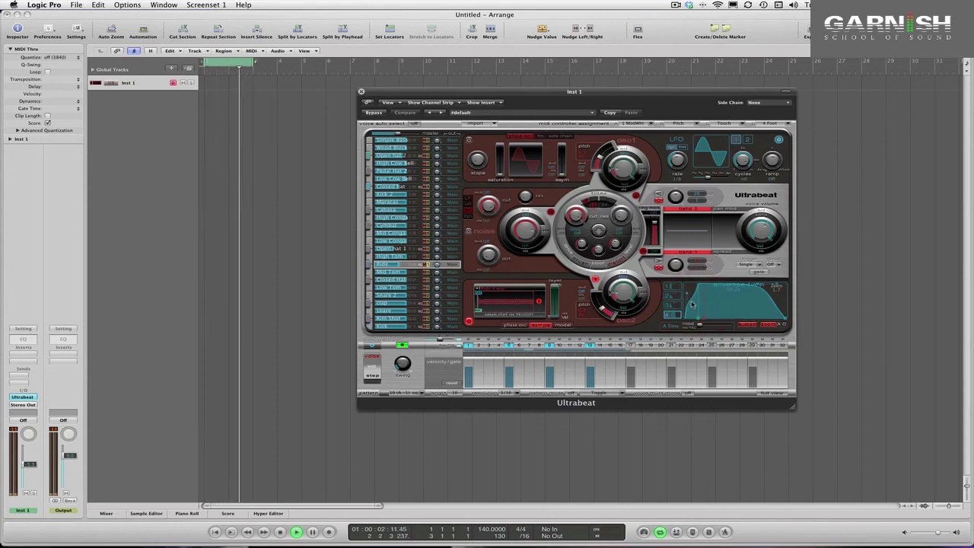
click(689, 294)
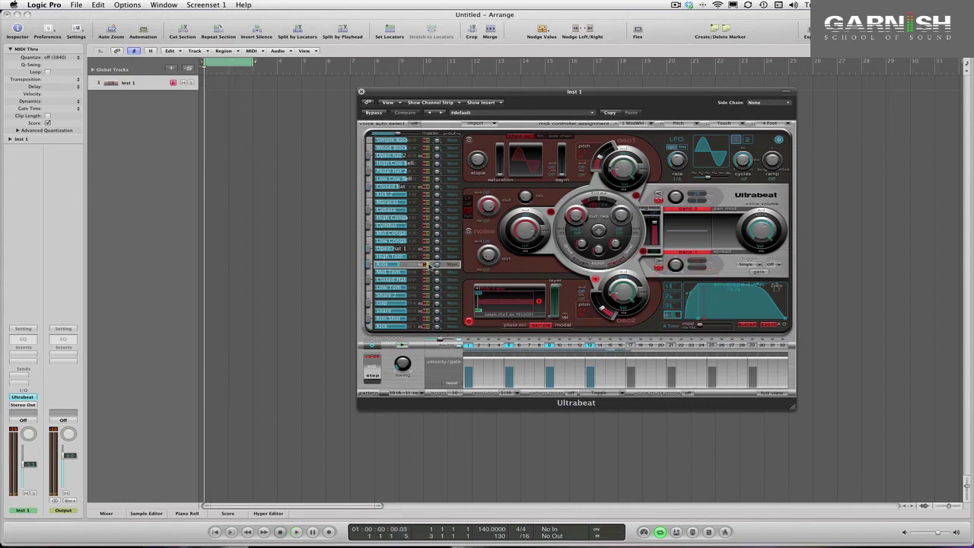
key(space)
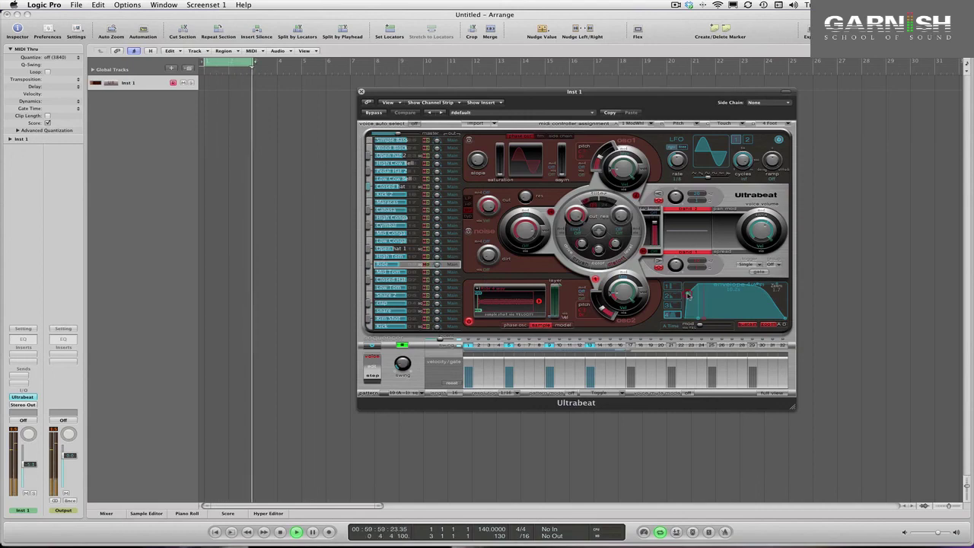
drag(692, 319, 697, 321)
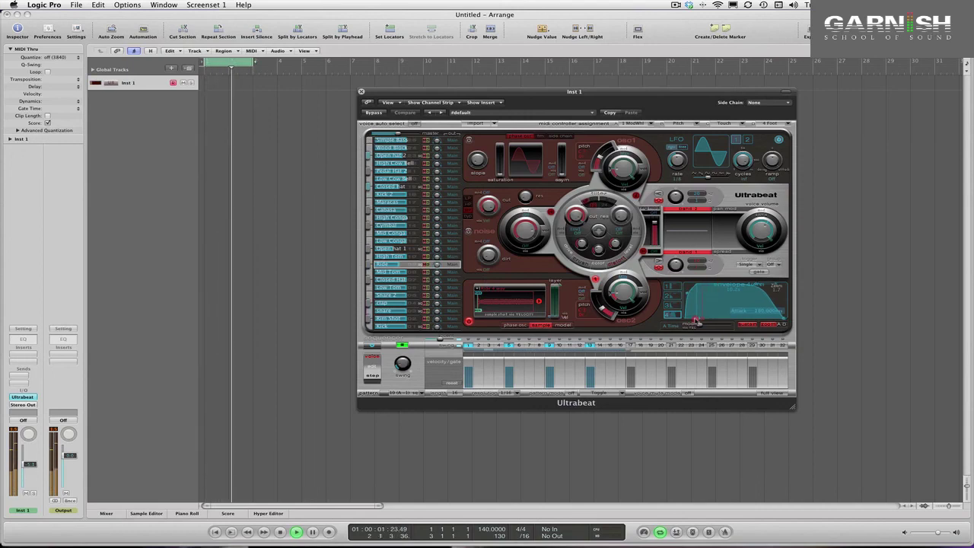
click(696, 320)
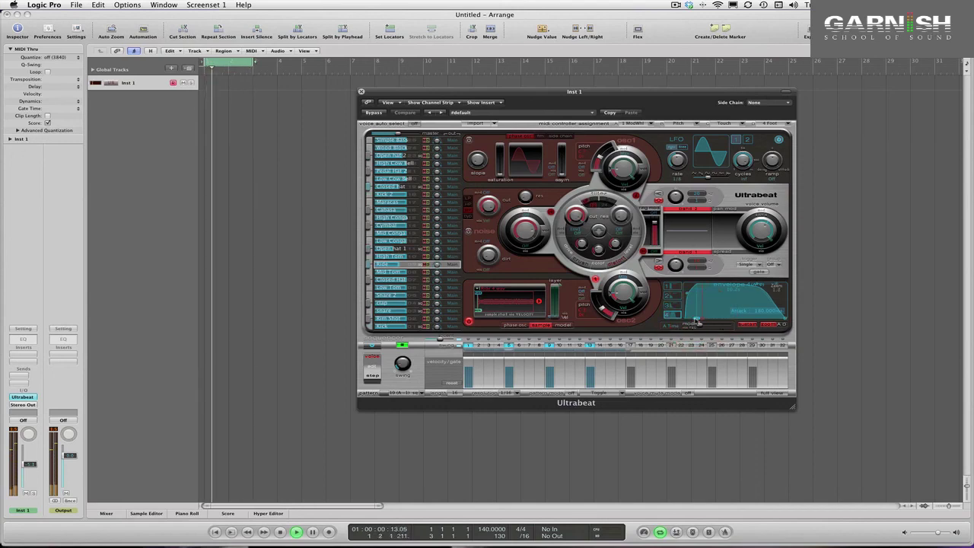